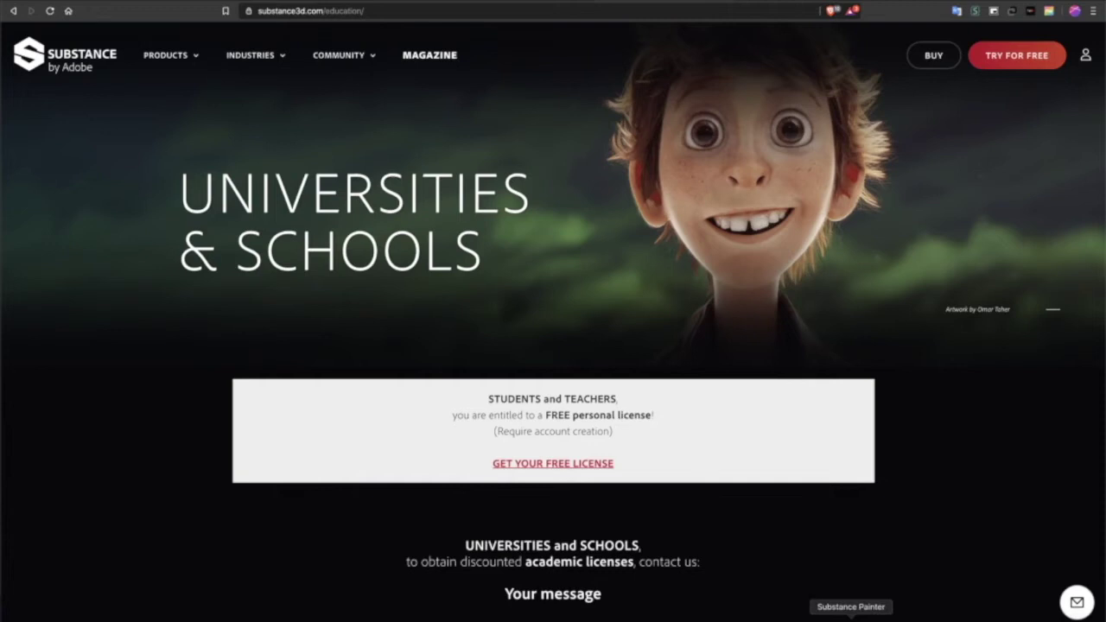
Switch to Substance Painter and start a new project, keeping the PBR - Metallic Roughness (allegorithmic) template
click(851, 617)
click(624, 379)
click(146, 1)
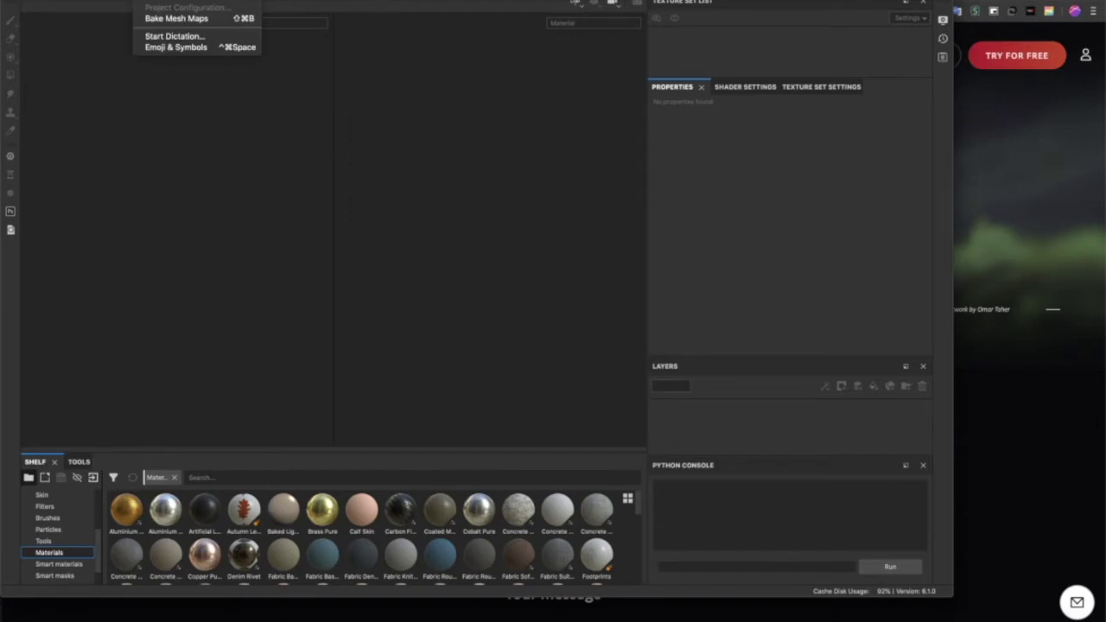
click(134, 0)
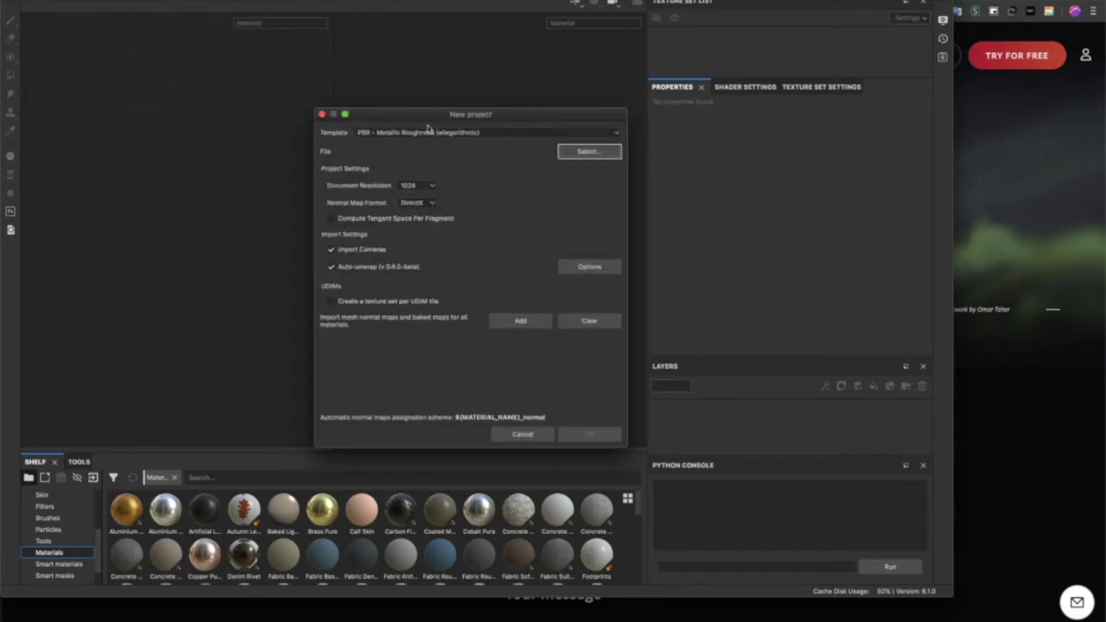
click(432, 133)
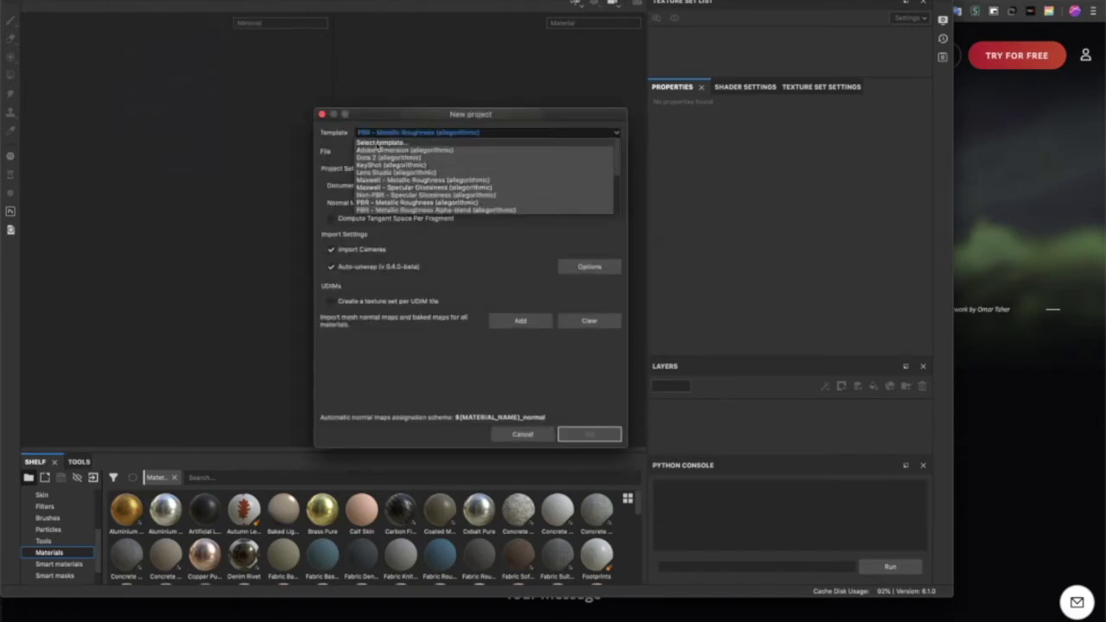
click(504, 130)
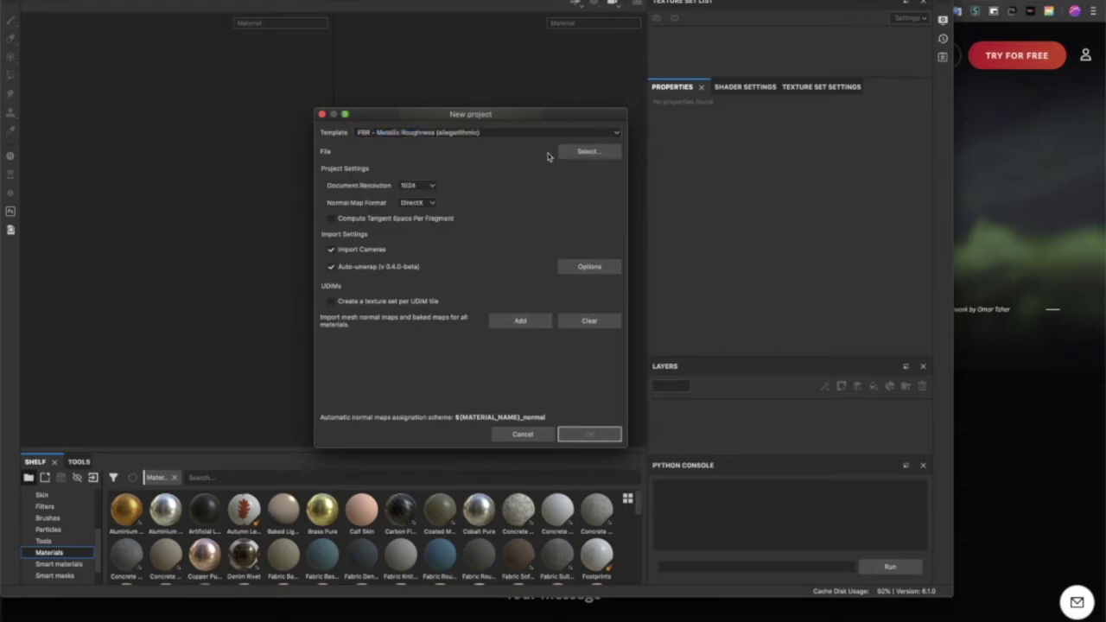
Set the new project's document resolution to 2048 and its normal map format to DirectX
click(415, 186)
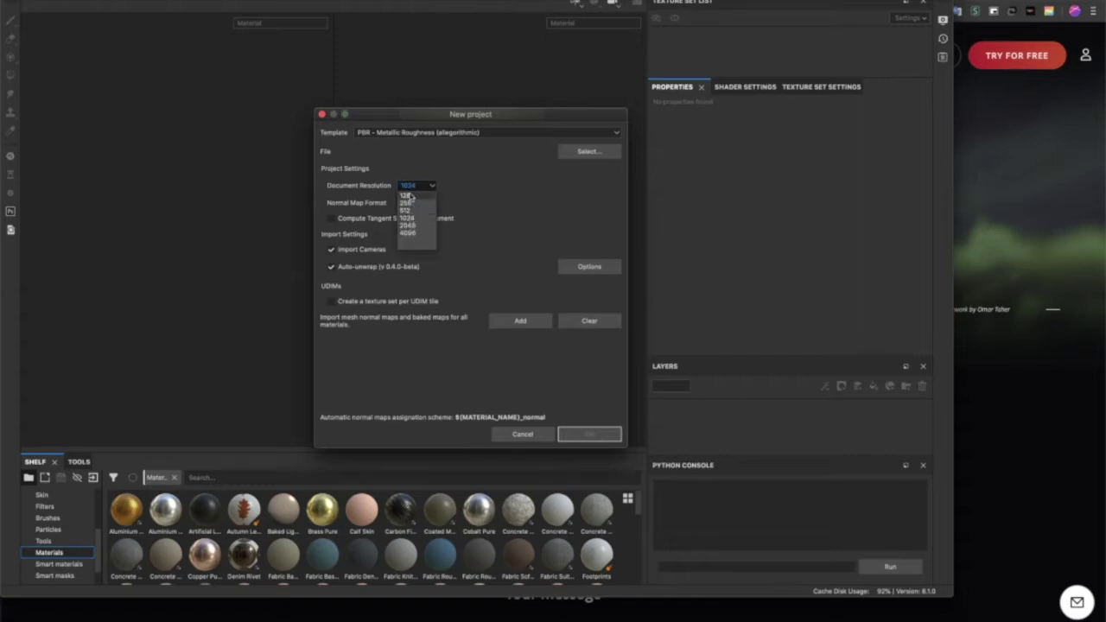
click(411, 190)
click(415, 186)
click(413, 228)
click(412, 204)
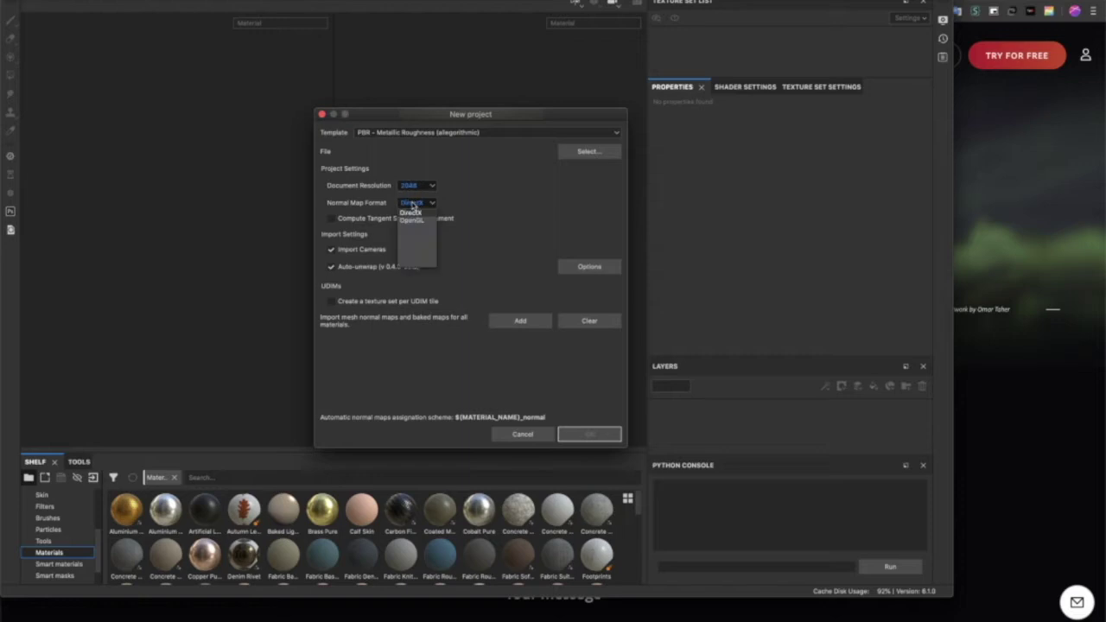
click(412, 212)
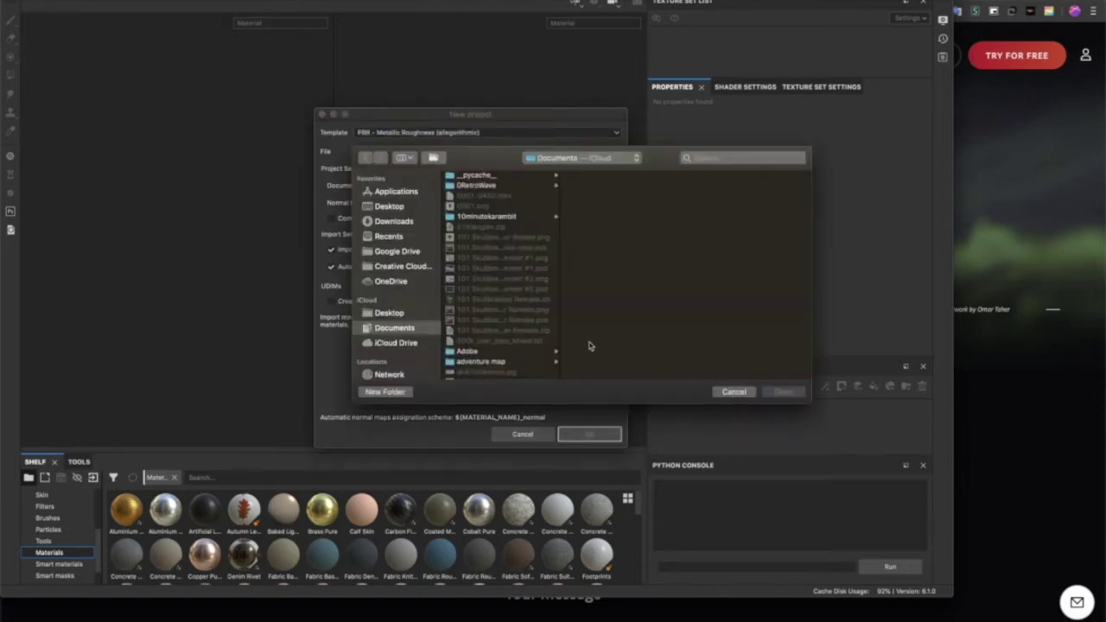
Browse for the project mesh in the weapons folder under mod (1) > models
text(mod)
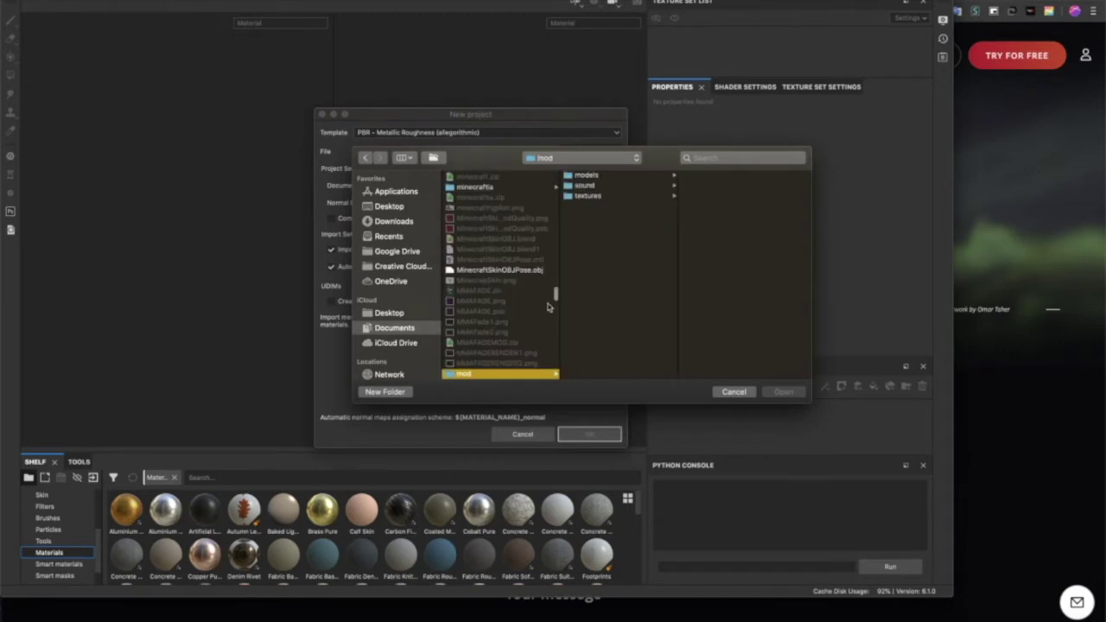
key(Down)
click(633, 187)
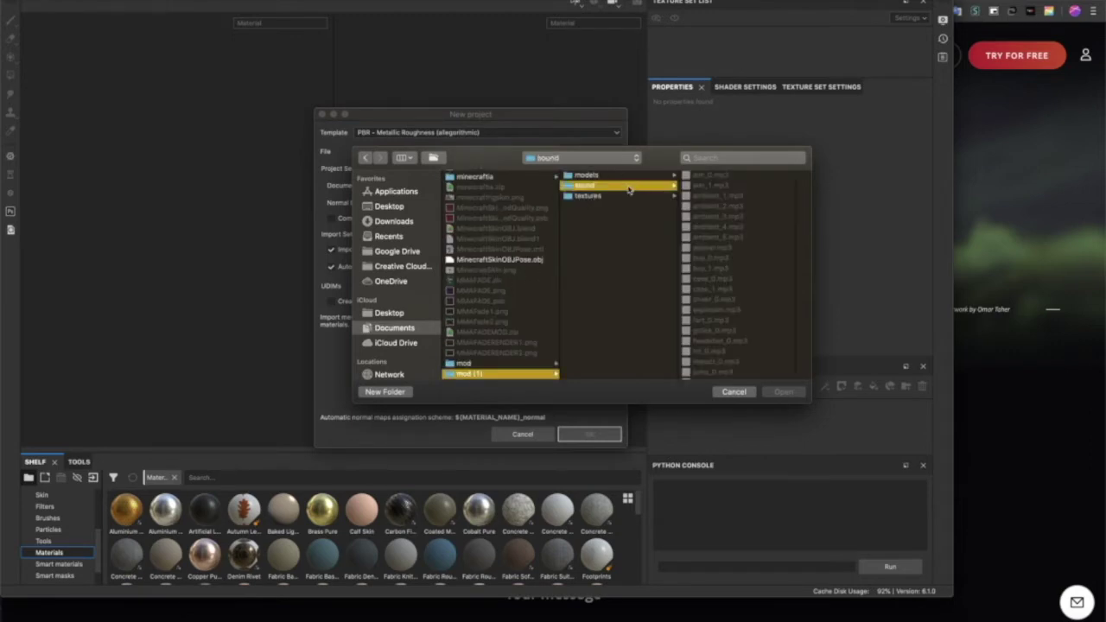
click(630, 176)
scroll(735, 307, down, 3)
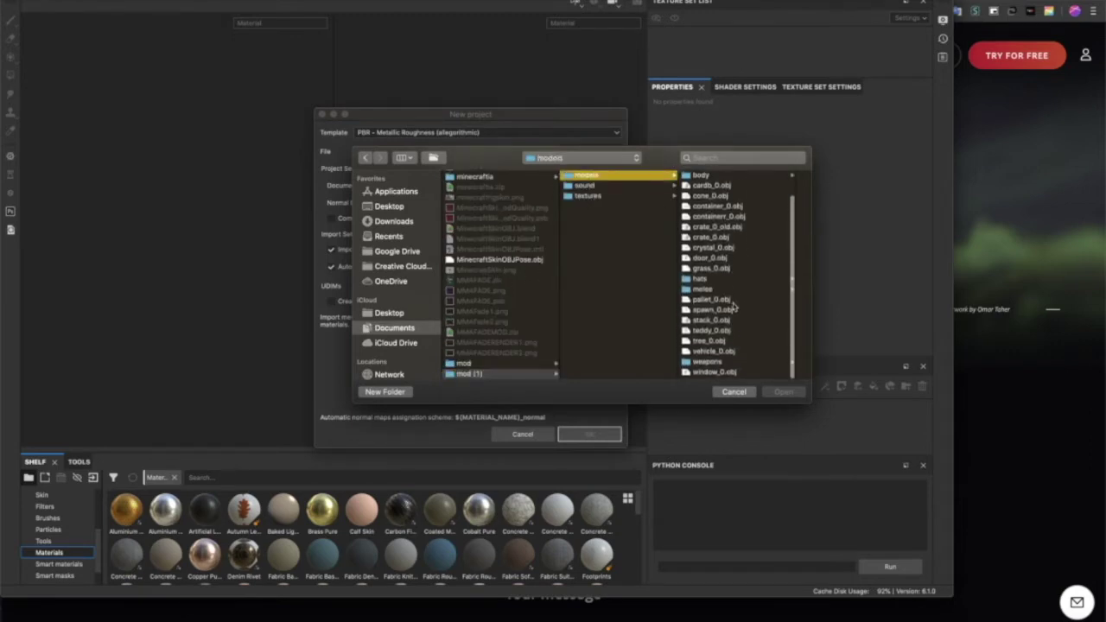
click(743, 364)
Preview the weapon OBJ files, including weapon_2.obj and weapon_5.obj, and return to the mod (1) folder
click(731, 207)
key(Down)
key(Down)
key(Down)
key(Down)
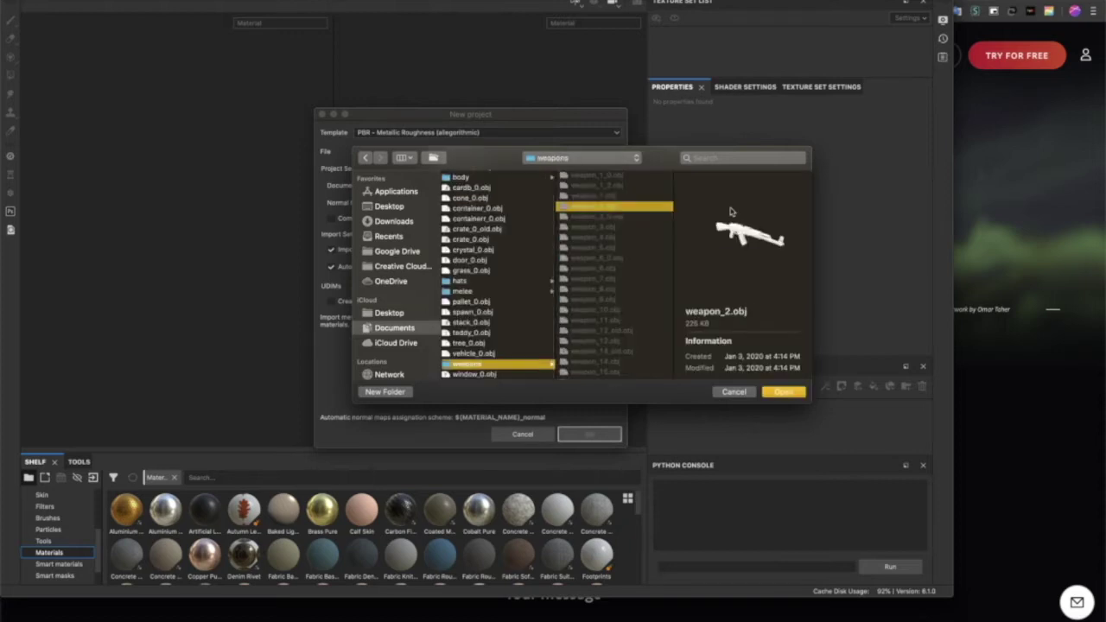
key(Down)
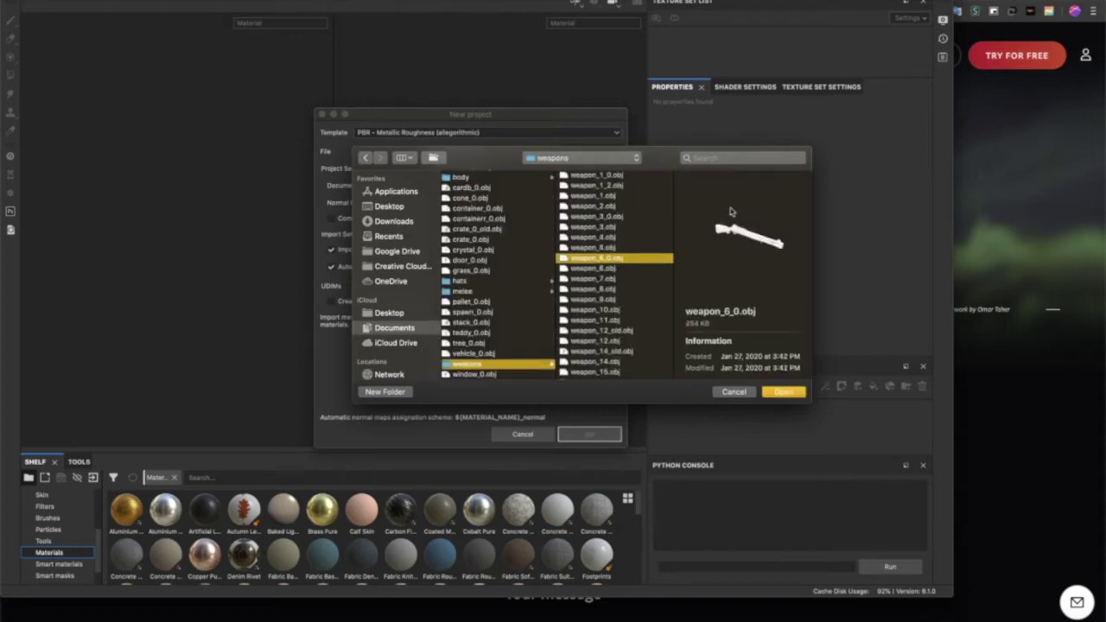
key(Up)
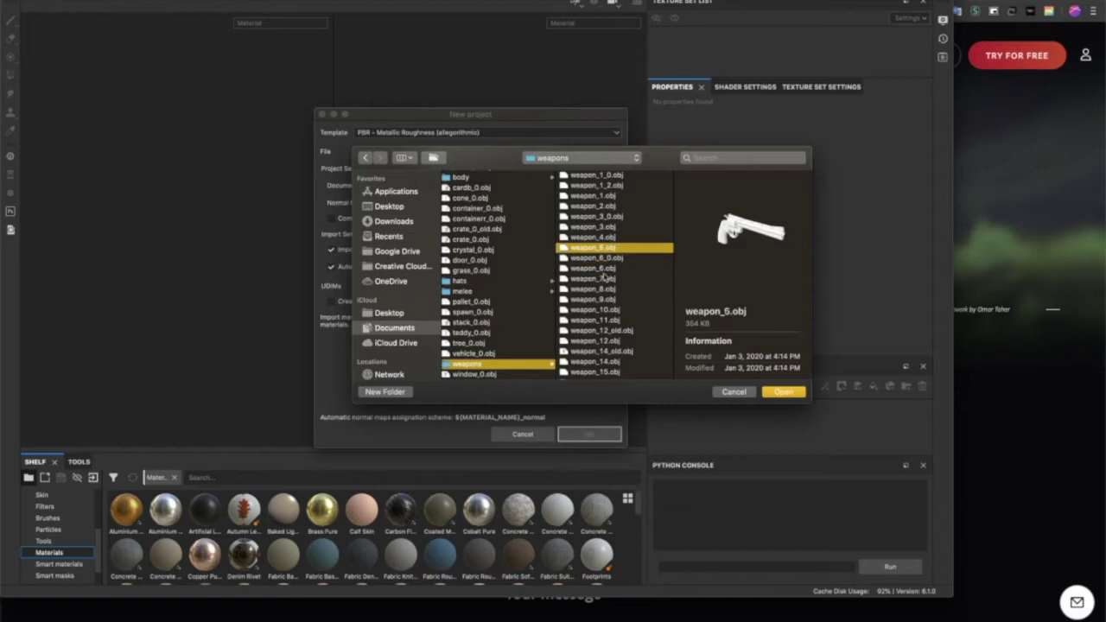
scroll(609, 285, left, 5)
click(482, 320)
key(Left)
key(Left)
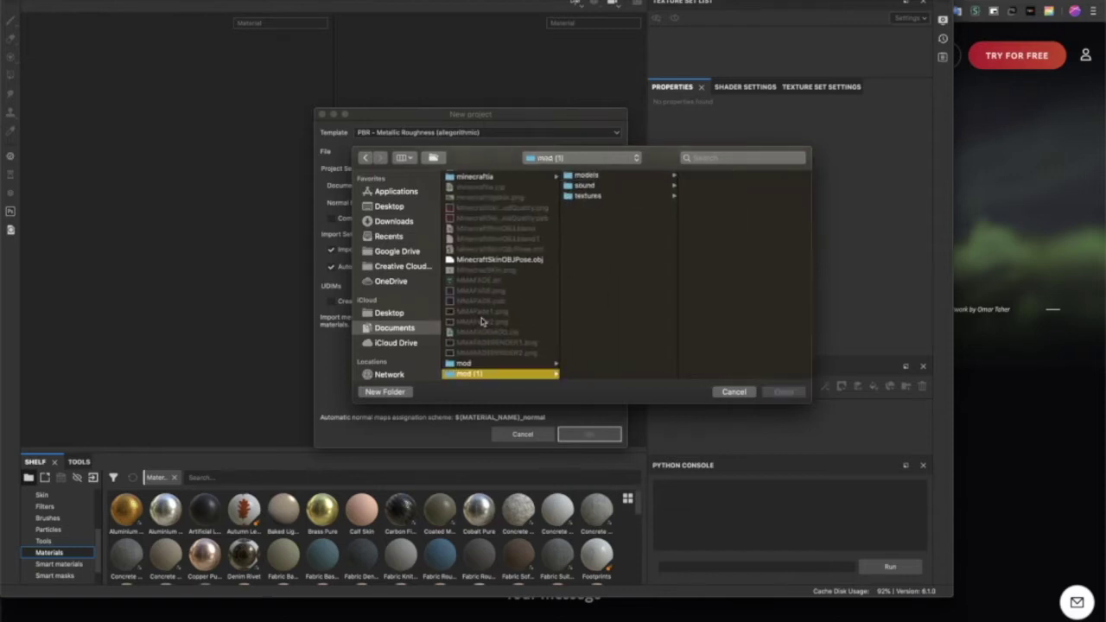
Switch to Blender and look over the export formats available for the character model
click(805, 619)
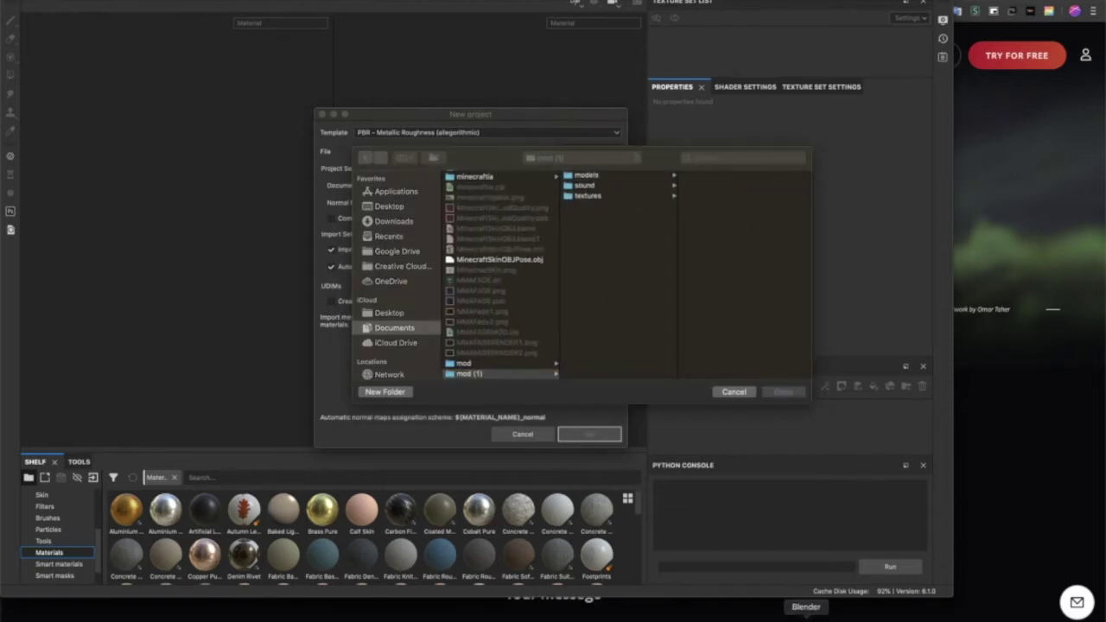
click(807, 619)
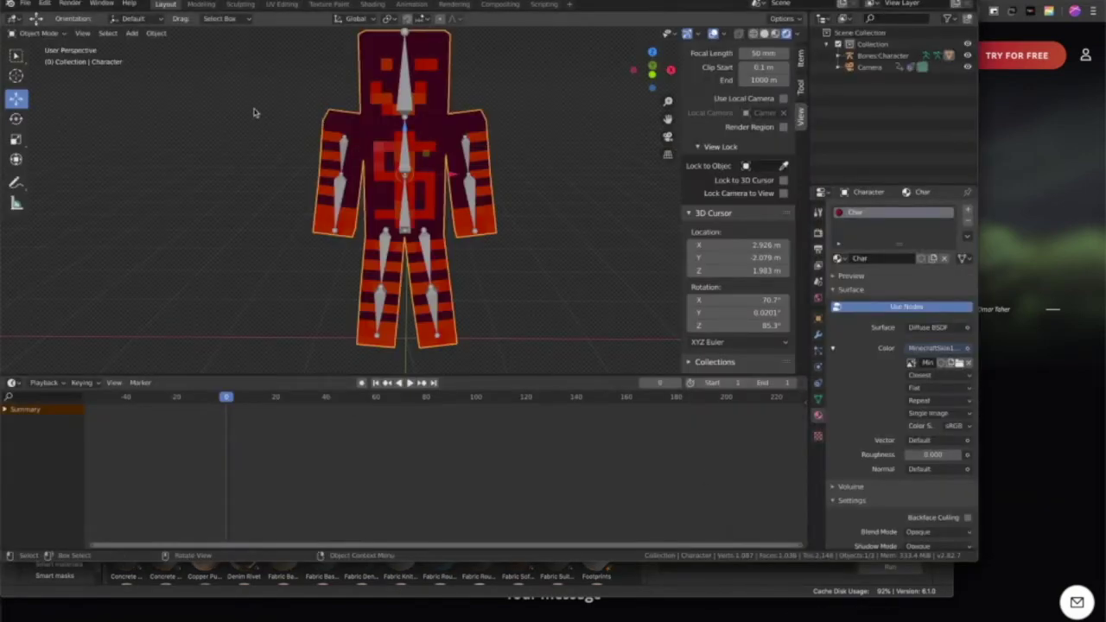
middle_drag(422, 239, 408, 222)
click(27, 5)
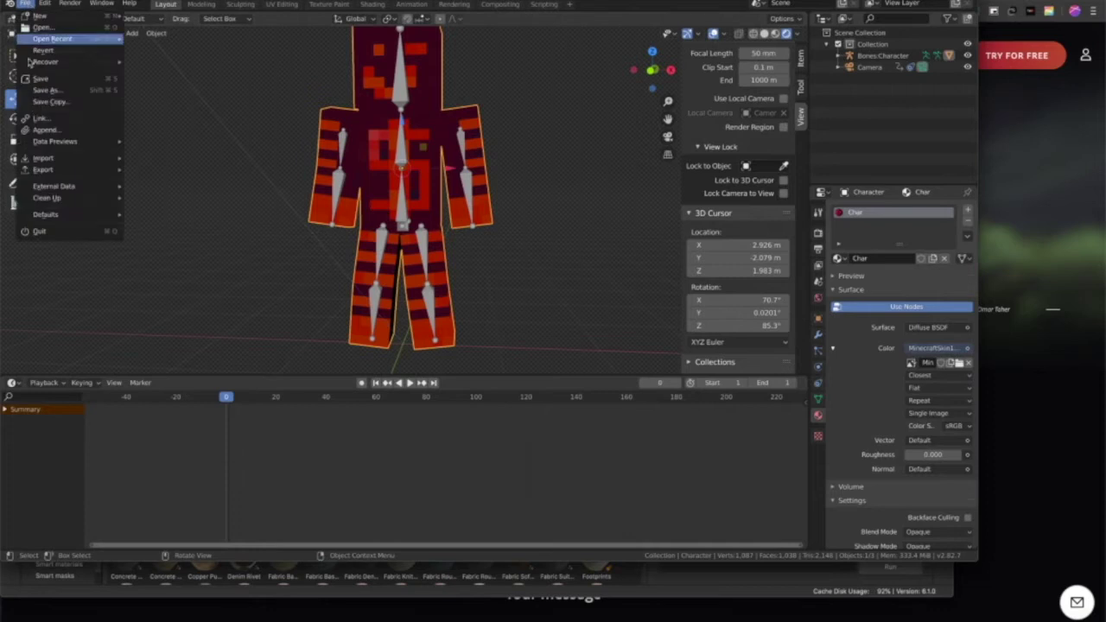
mouse_move(31, 169)
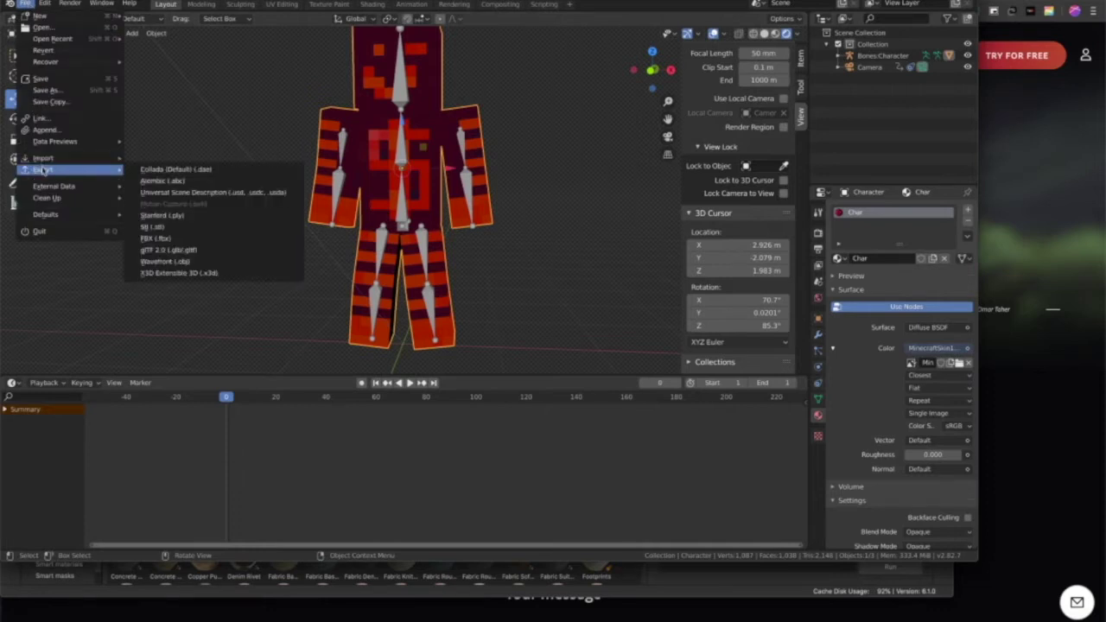
click(27, 4)
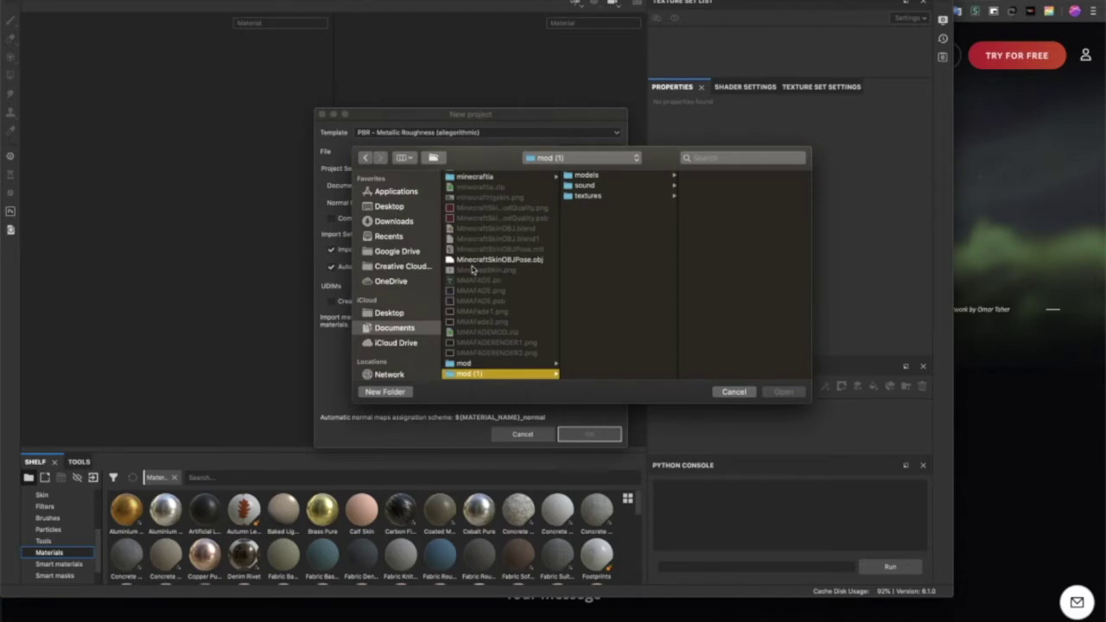
Choose KrunkerAK47.obj from Documents as the mesh file and create the project
click(475, 262)
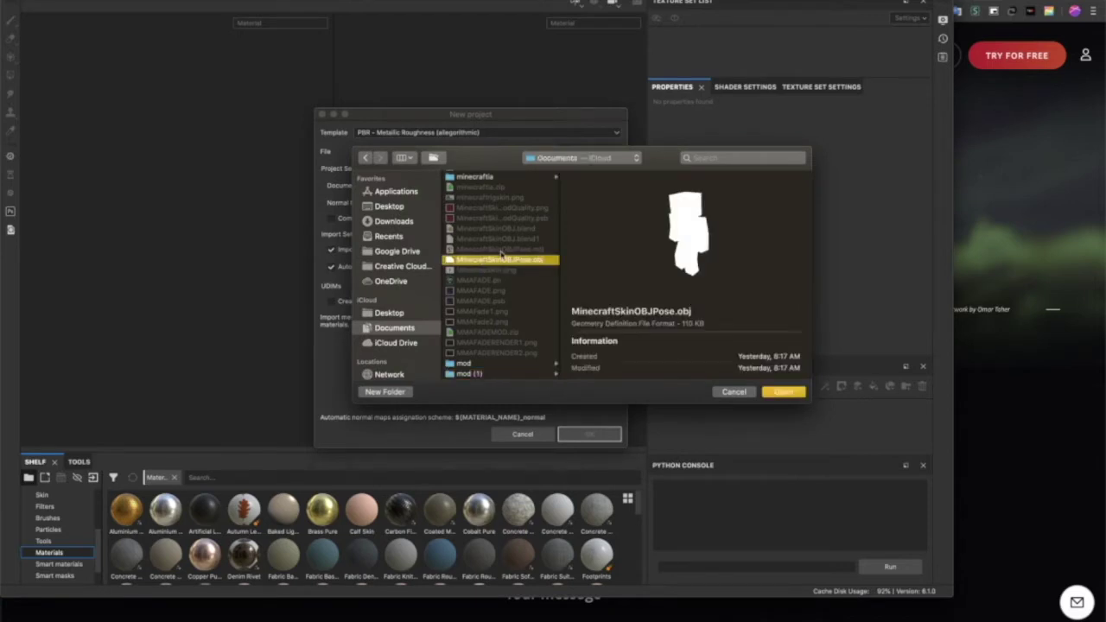
key(k)
scroll(494, 231, down, 1)
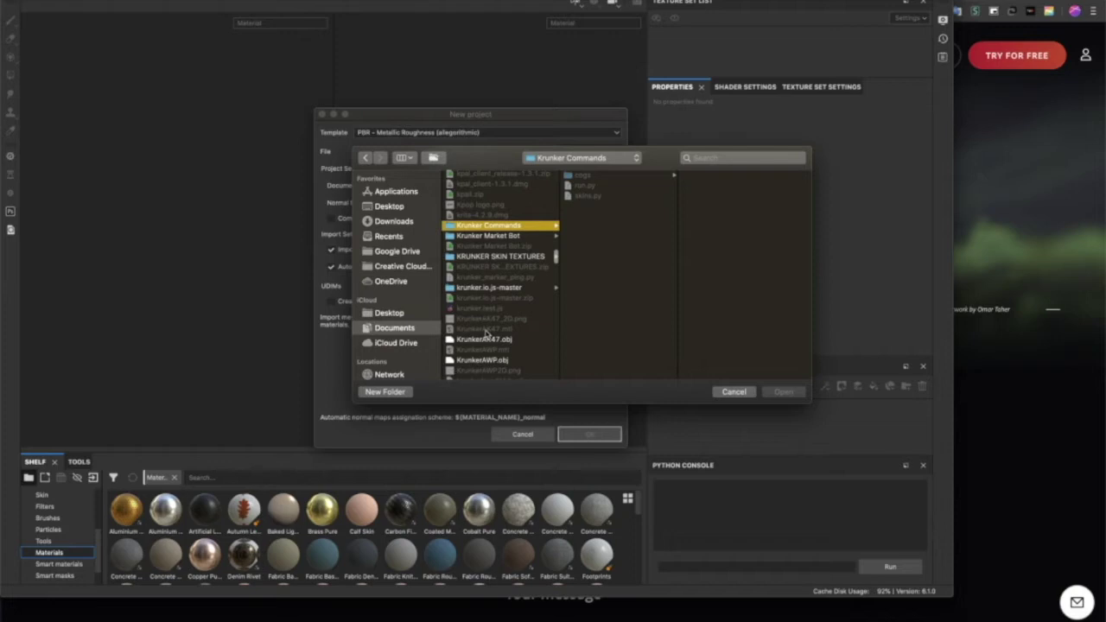
double_click(488, 339)
click(588, 434)
click(587, 433)
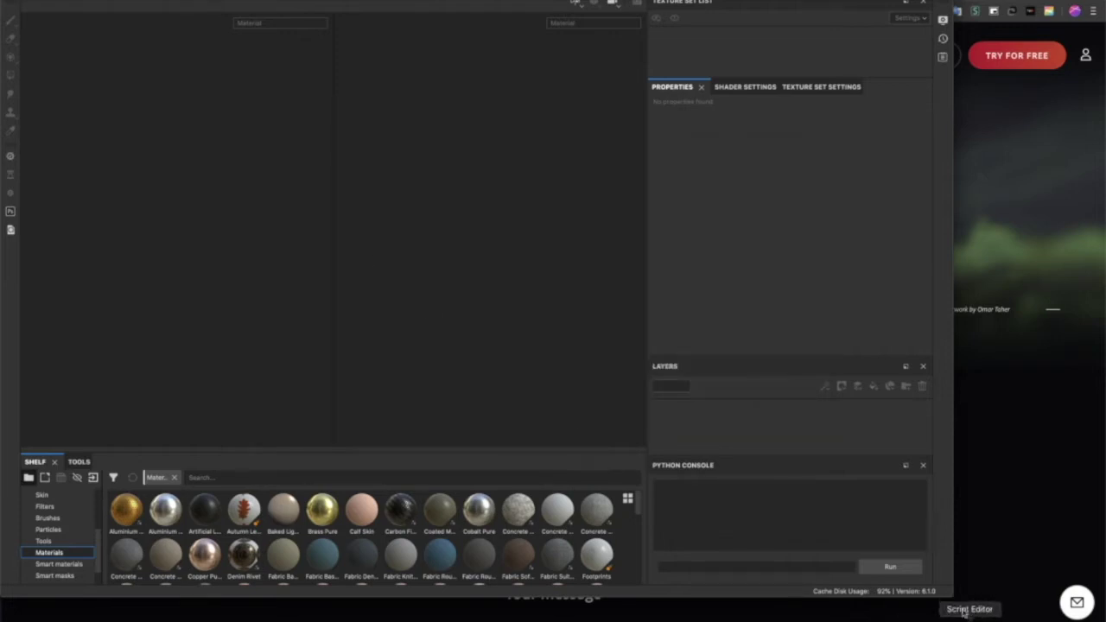
Enlarge the Substance Painter window and frame the rifle's complete UV layout in the 2D view
drag(950, 595, 1105, 621)
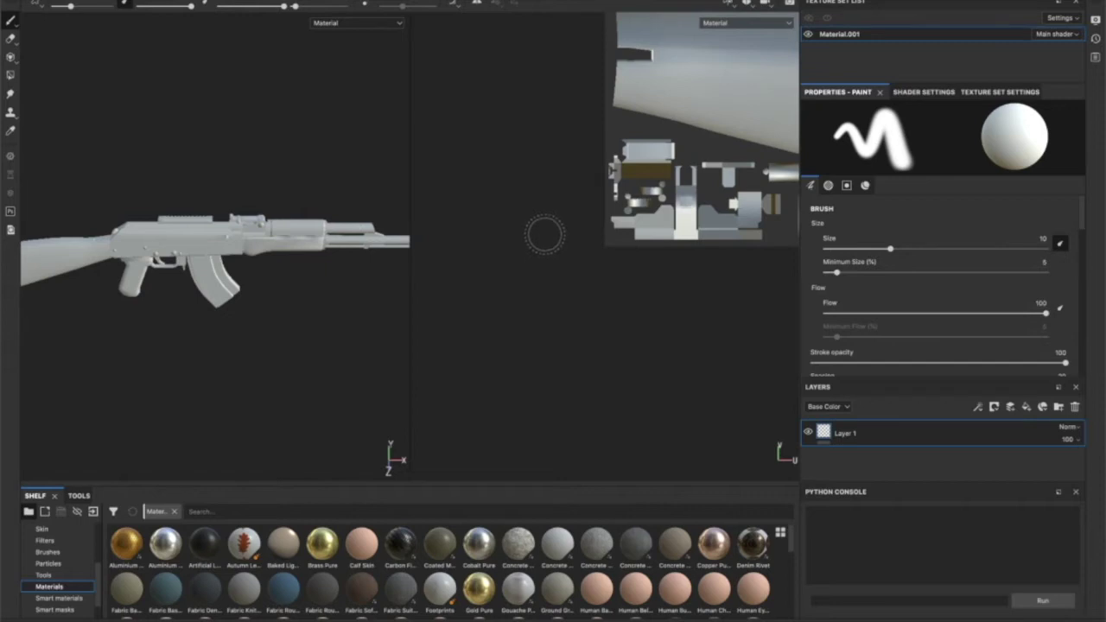
alt+middle_drag(646, 180, 405, 430)
scroll(543, 351, up, 2)
scroll(543, 351, down, 6)
scroll(543, 351, up, 1)
scroll(543, 351, up, 2)
alt+middle_drag(543, 350, 557, 318)
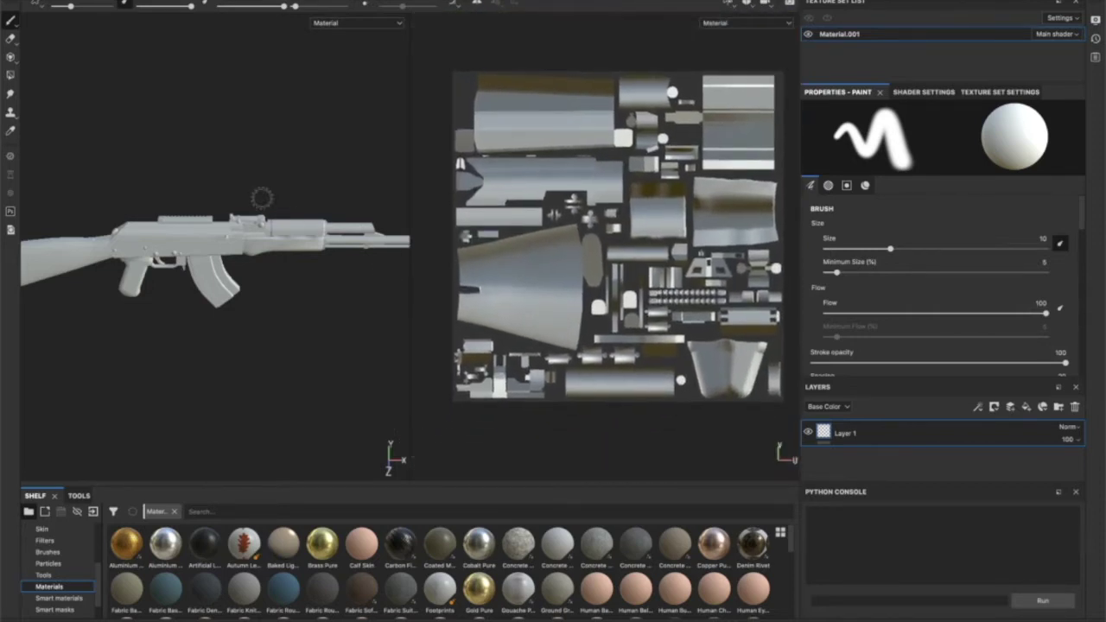
Try a brush stroke on the rifle model and another on the UV layout, undoing each one
mouse_move(179, 241)
mouse_down()
mouse_move(195, 271)
mouse_move(207, 240)
mouse_move(195, 232)
mouse_up()
key(ctrl+z)
mouse_move(509, 337)
mouse_down()
mouse_move(532, 259)
mouse_move(553, 333)
mouse_move(553, 258)
mouse_up()
key(ctrl+z)
Widen the 3D view and capture a screenshot of the whole rifle in flat side view, muzzle pointing left
drag(410, 256, 541, 256)
mouse_move(353, 277)
alt+shift+mouse_down()
mouse_move(476, 147)
mouse_move(694, 146)
mouse_move(340, 210)
mouse_move(622, 162)
mouse_move(710, 179)
mouse_move(246, 177)
mouse_move(426, 159)
alt+shift+mouse_up()
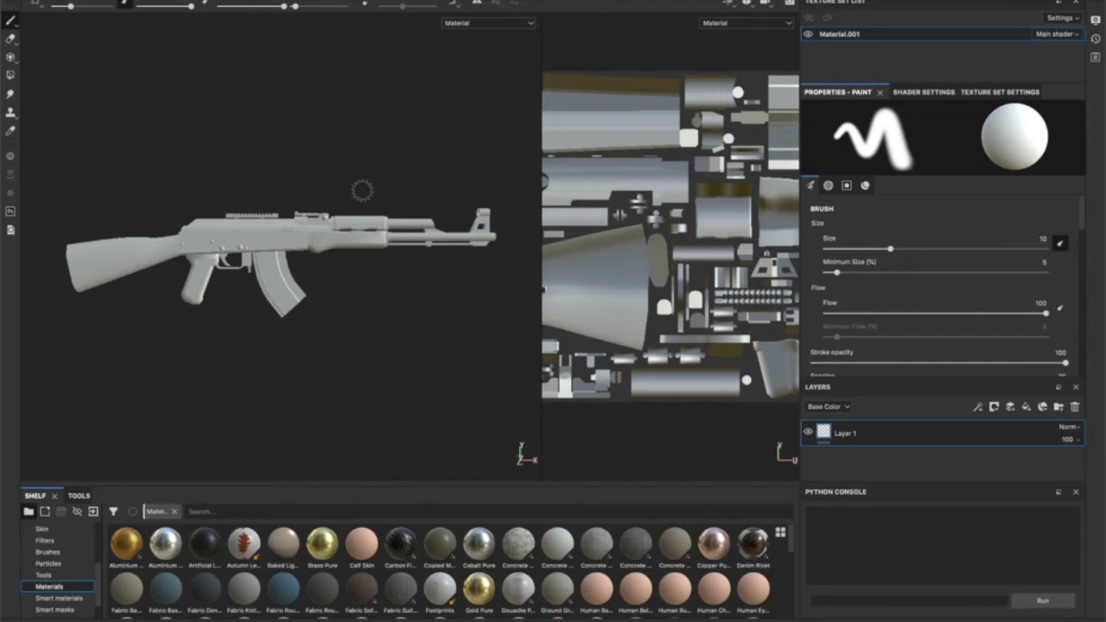
alt+drag(323, 193, 676, 211)
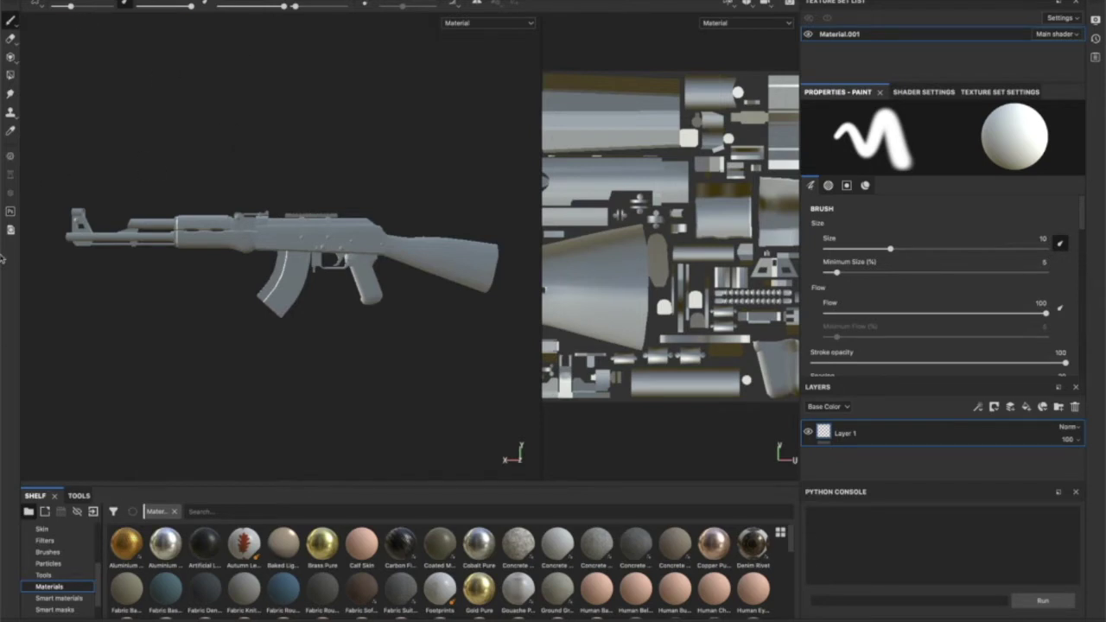
drag(33, 104, 522, 395)
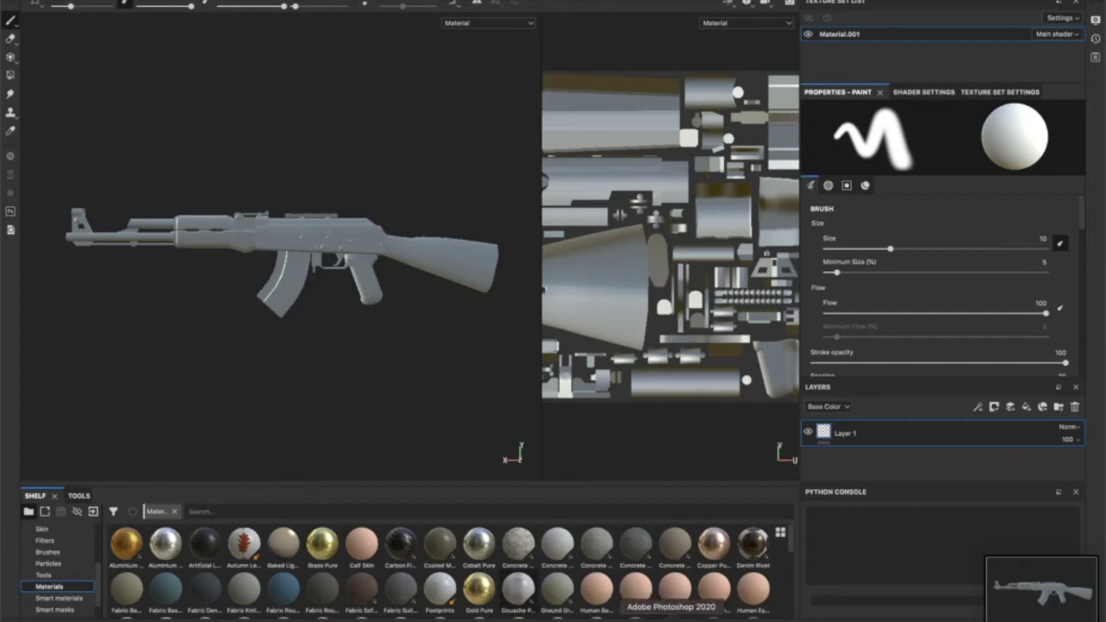
Switch to Photoshop and create a new 2048 x 2048 px document at 144 pixels/inch with a transparent background
click(672, 620)
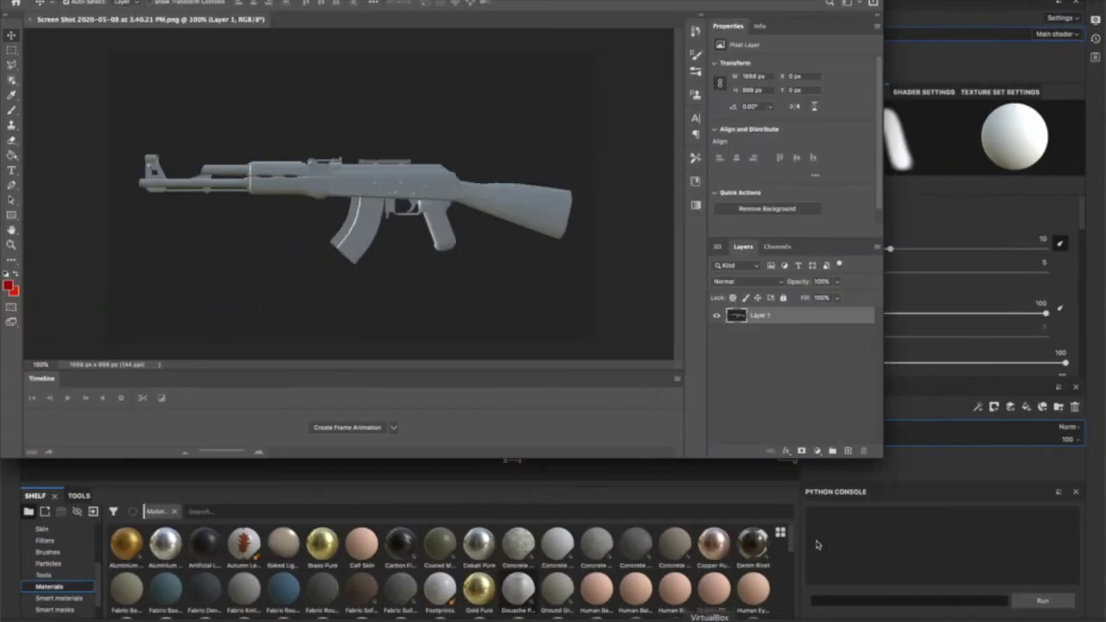
drag(878, 456, 1099, 621)
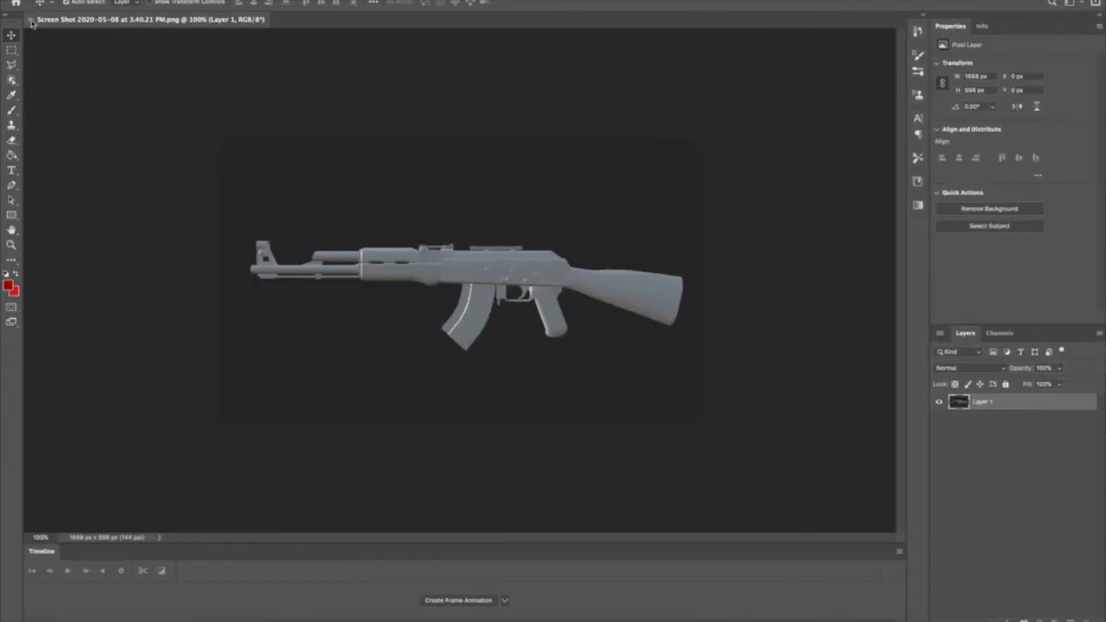
click(108, 1)
mouse_move(89, 1)
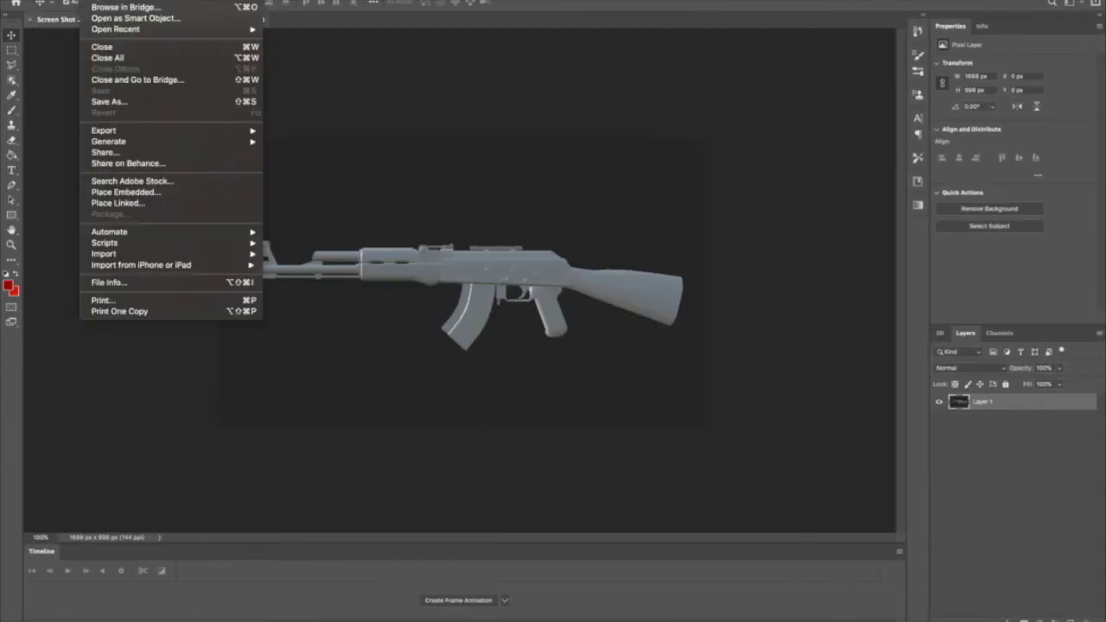
click(104, 0)
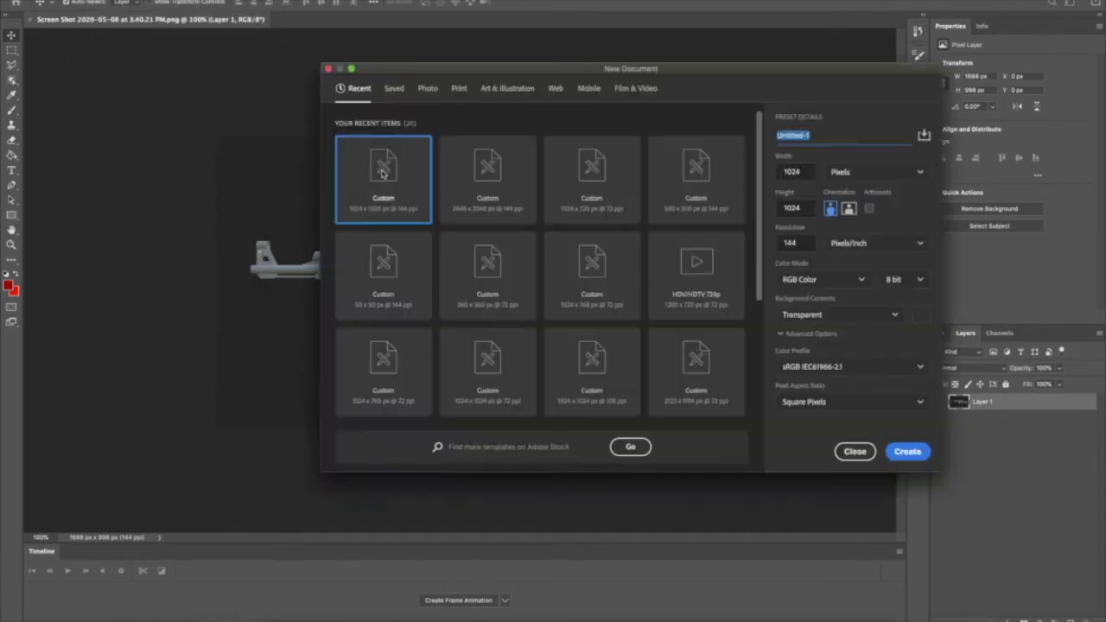
click(385, 174)
click(480, 167)
double_click(800, 172)
click(827, 155)
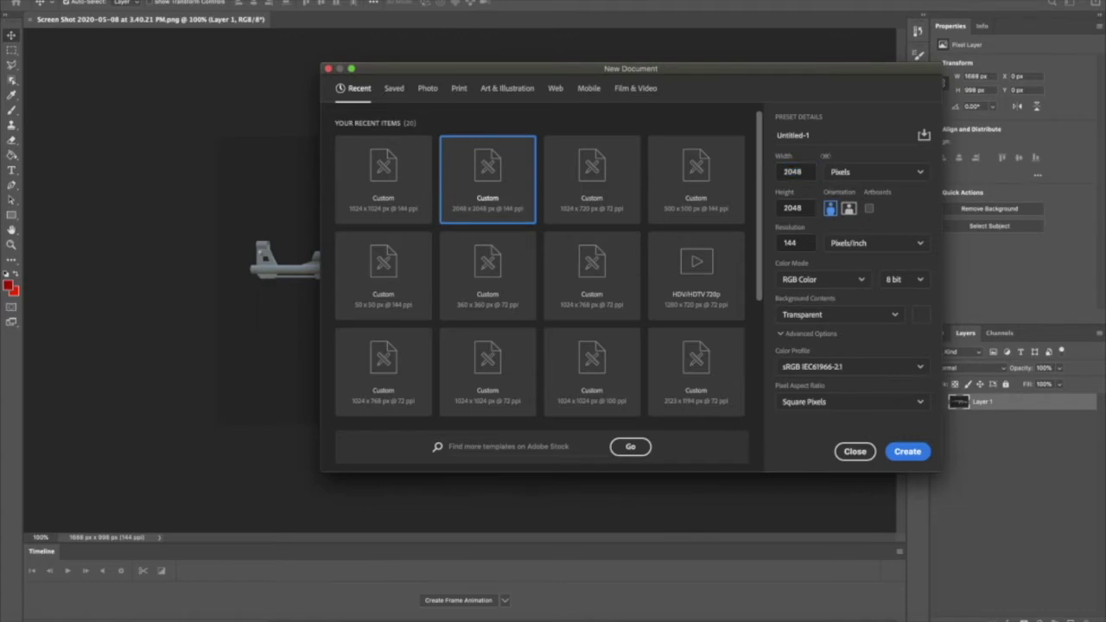
double_click(801, 169)
click(908, 452)
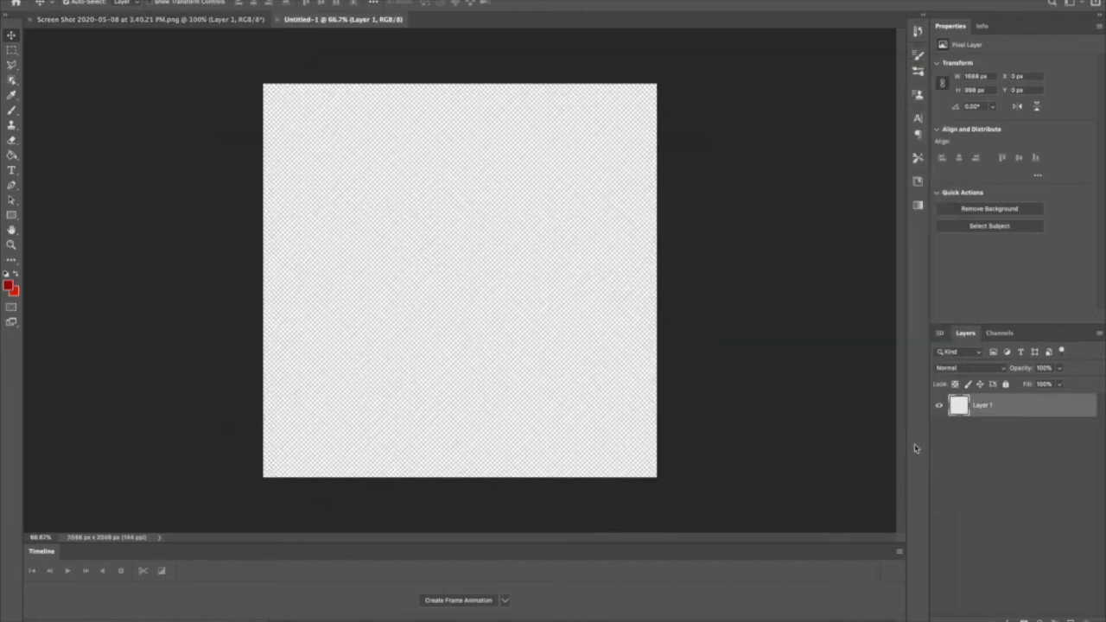
Copy the rifle screenshot into the new 2048 x 2048 px document as its own layer
click(192, 23)
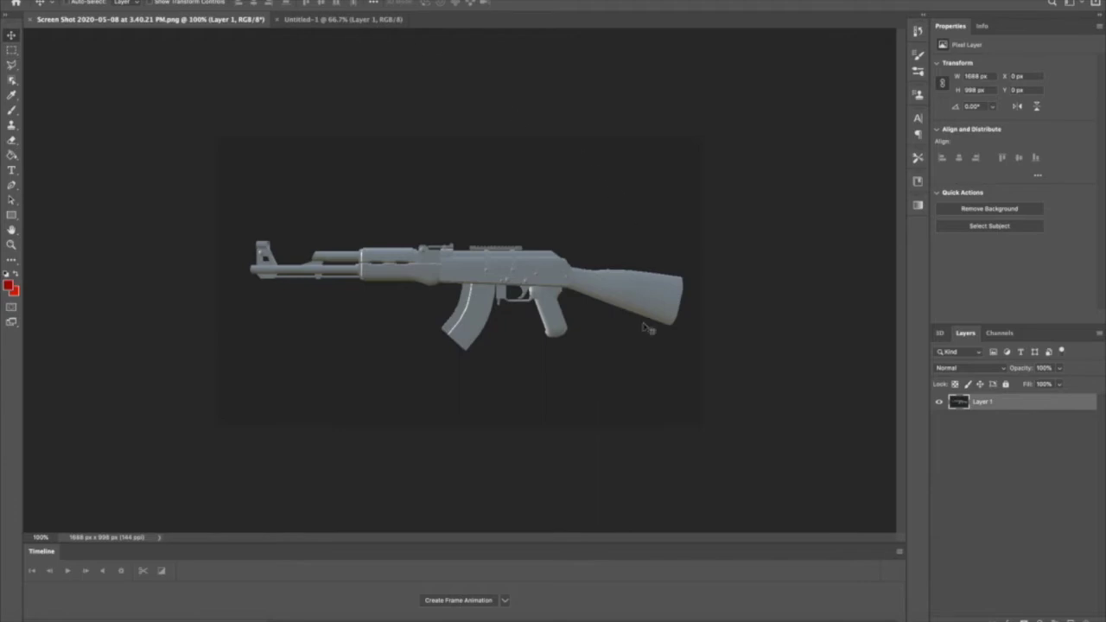
click(337, 19)
key(ctrl+v)
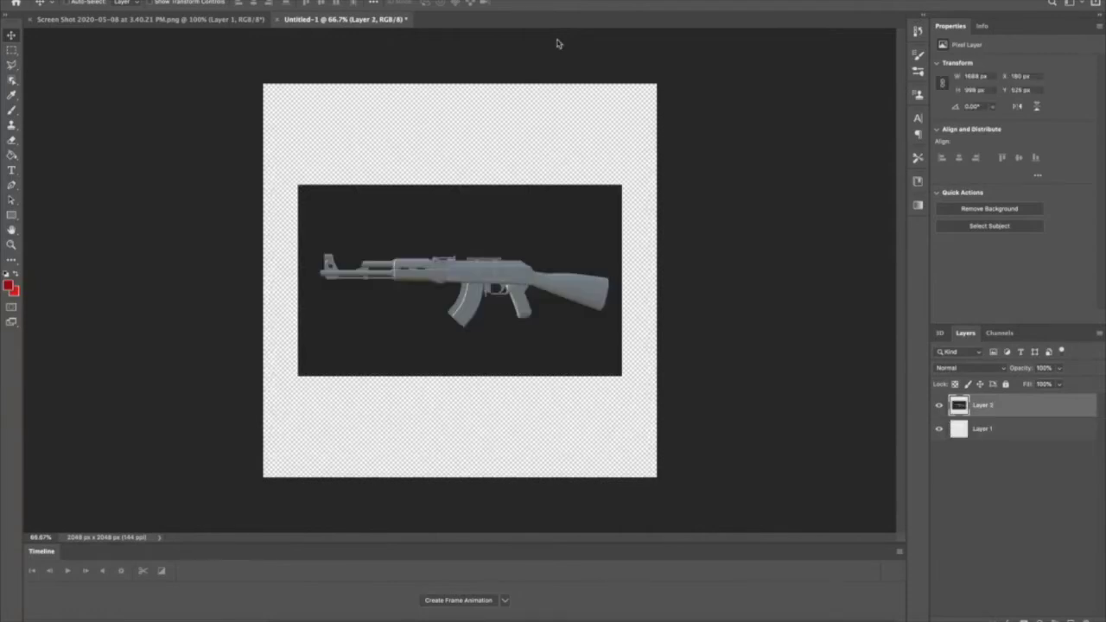
Scale the rifle screenshot layer proportionally to the full width of the document and centre it on the canvas
key(ctrl+t)
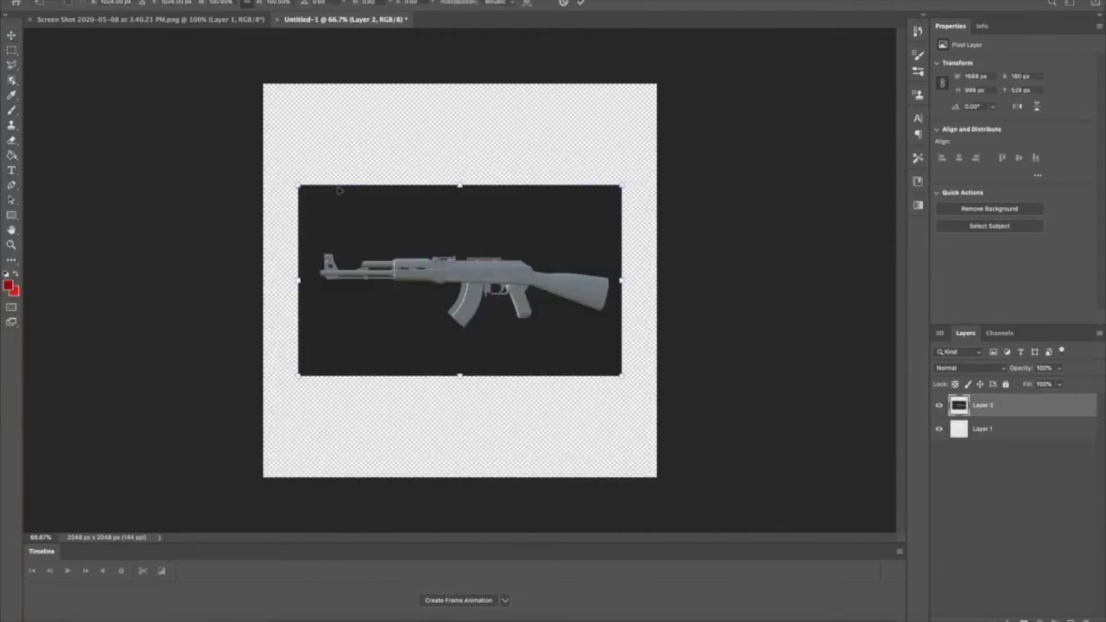
drag(299, 180, 244, 144)
mouse_move(344, 255)
mouse_down()
mouse_move(378, 255)
mouse_move(363, 256)
mouse_up()
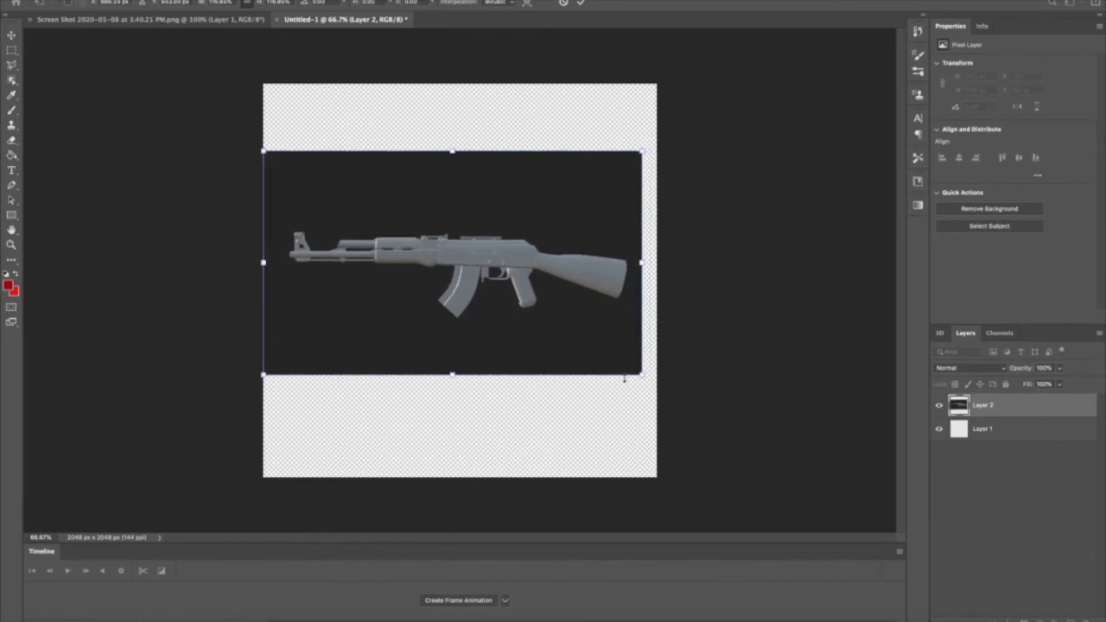
drag(641, 376, 657, 383)
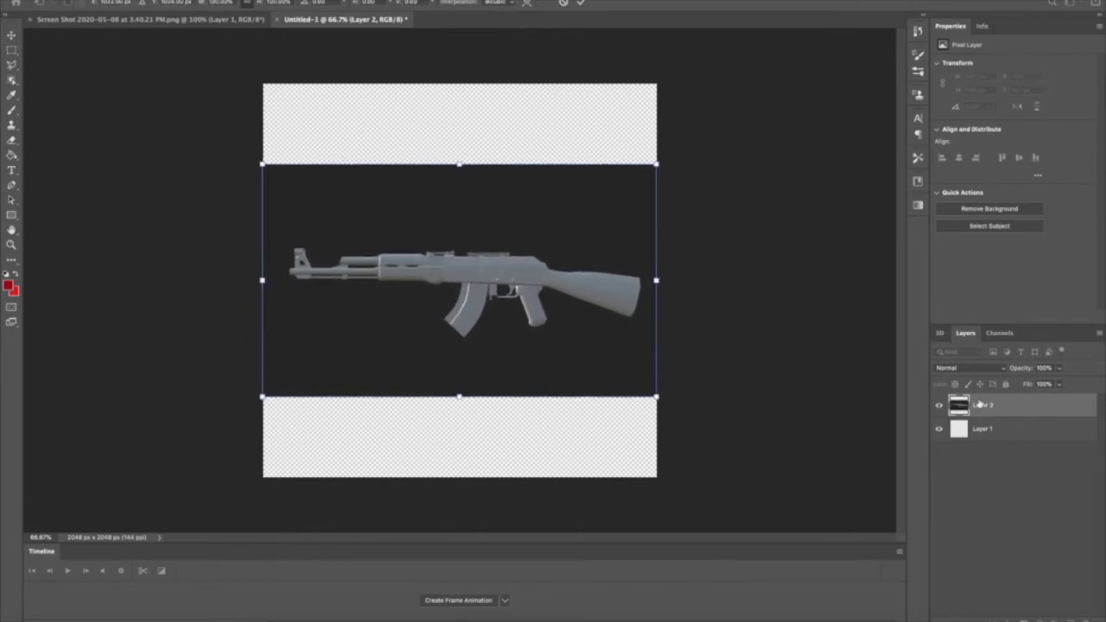
key(Return)
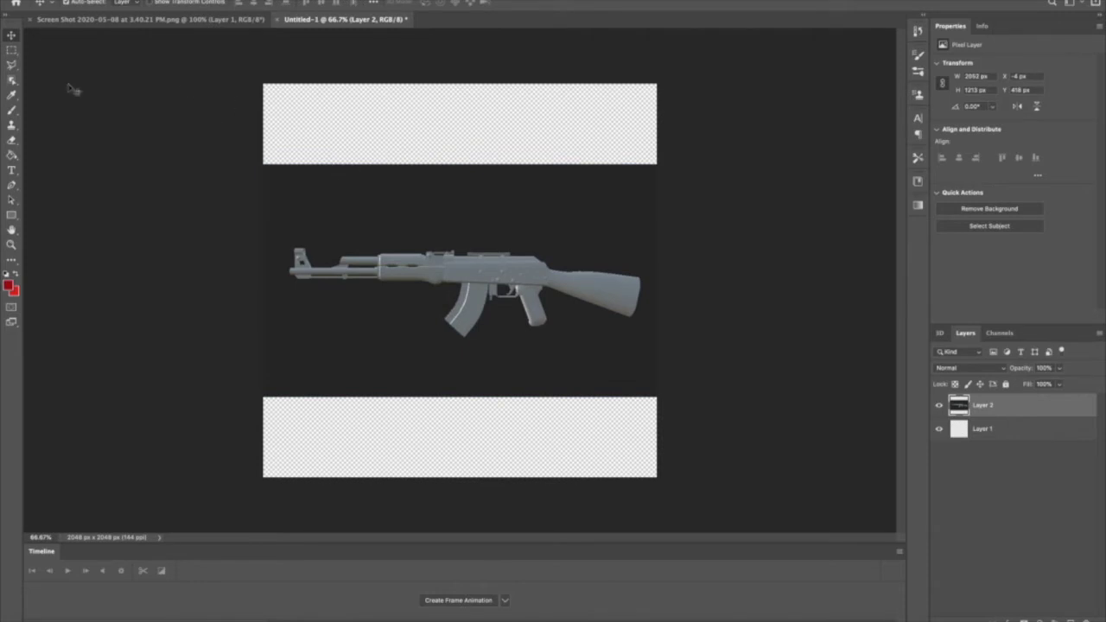
Select the dark background around the rifle with the Magic Wand at tolerance 25, delete it and clear the selection
click(12, 66)
click(12, 82)
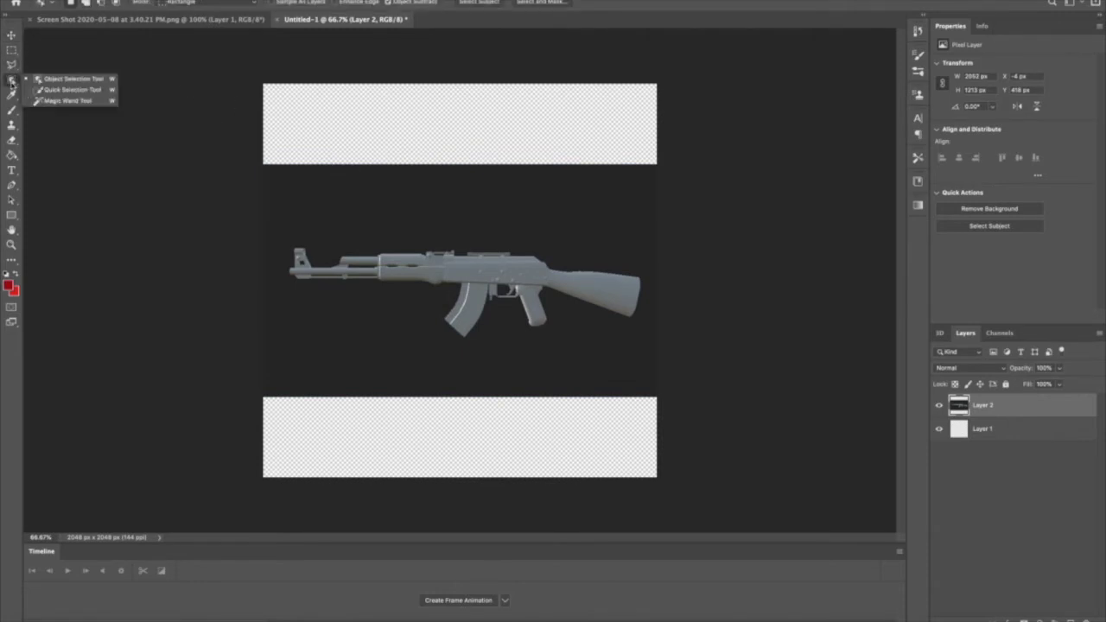
click(33, 101)
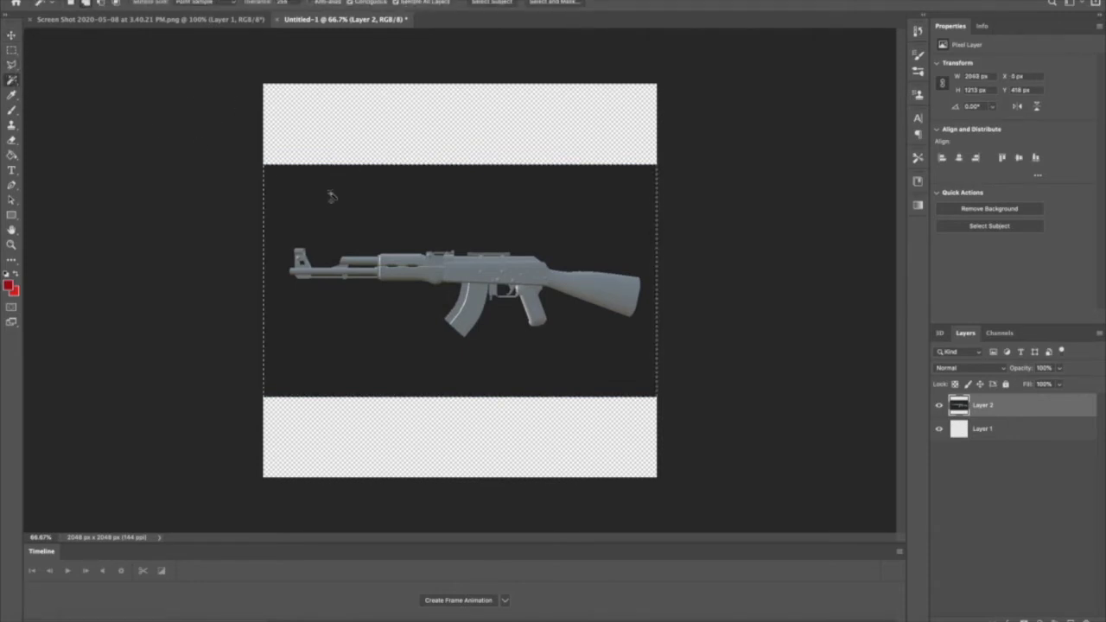
key(super+d)
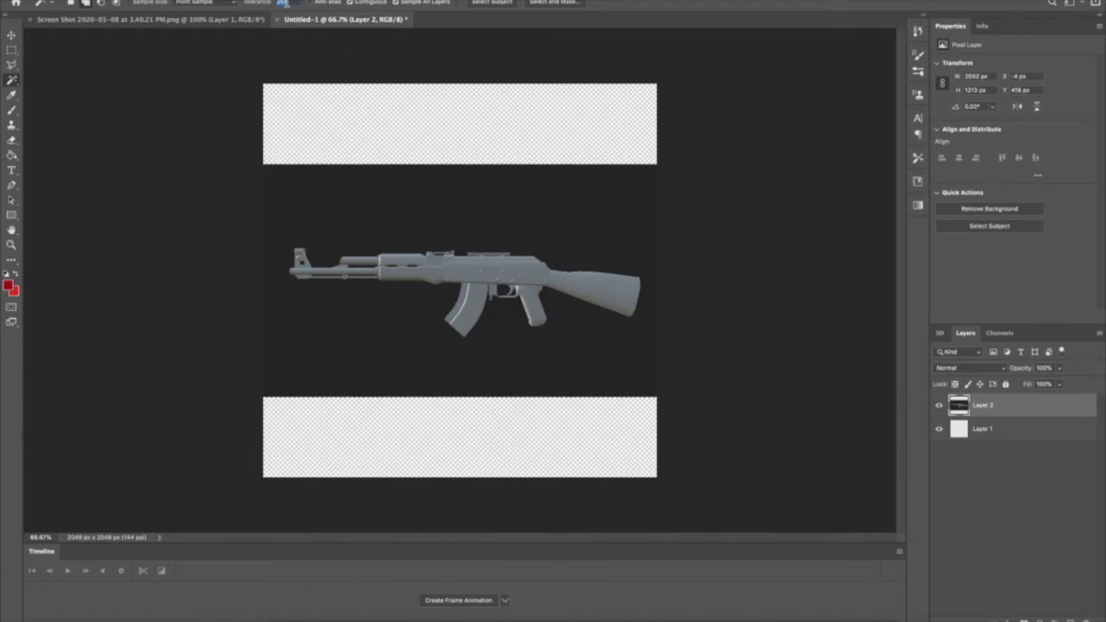
click(341, 188)
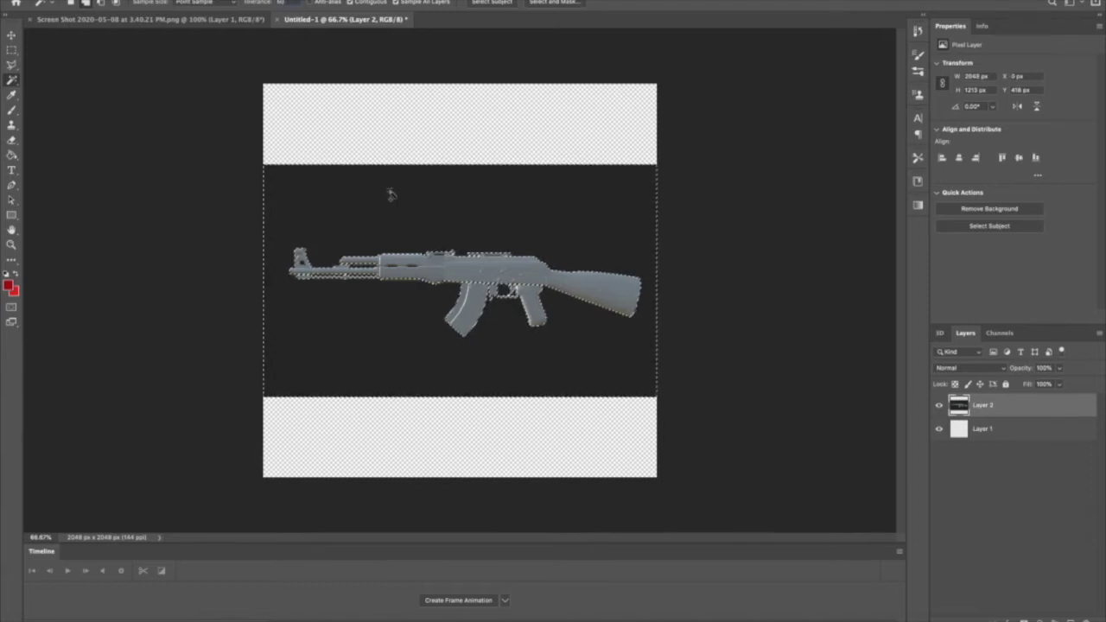
key(super+d)
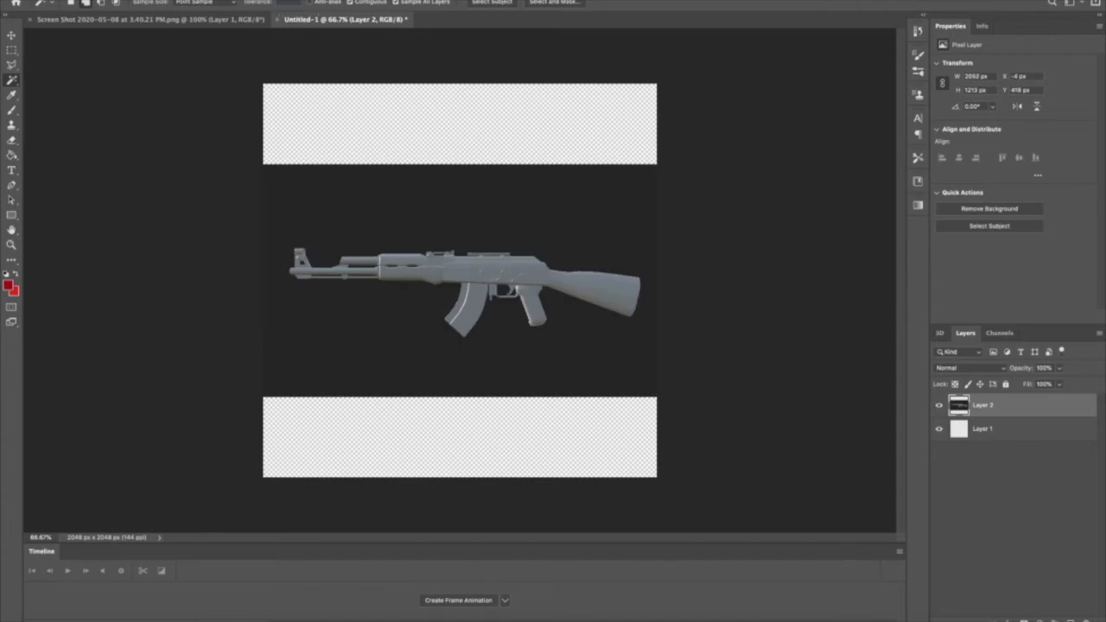
click(468, 205)
key(Delete)
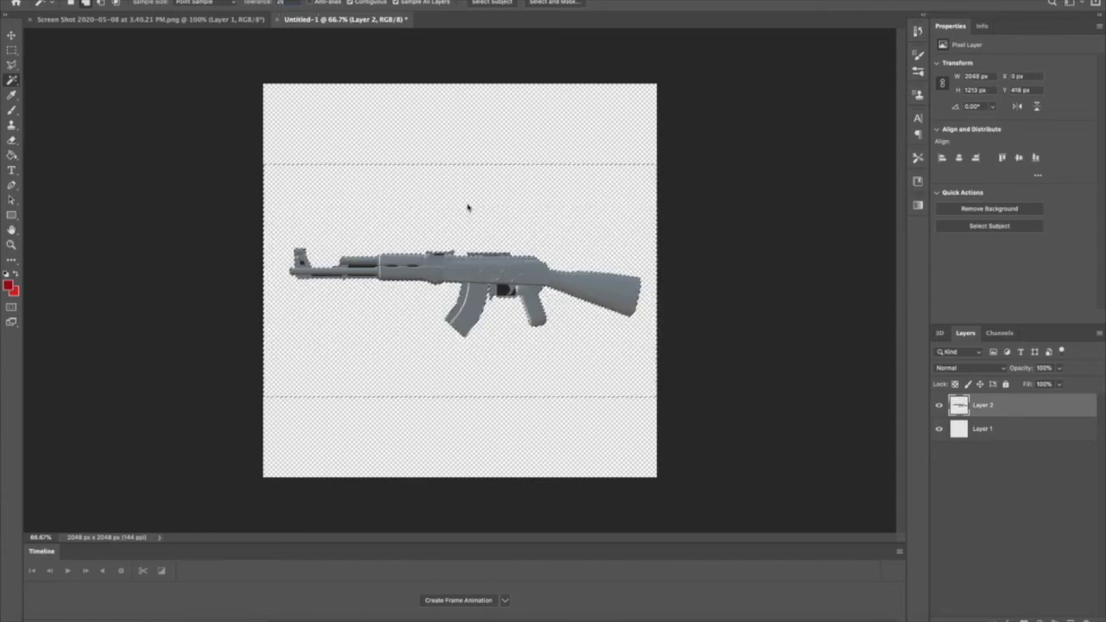
key(super+d)
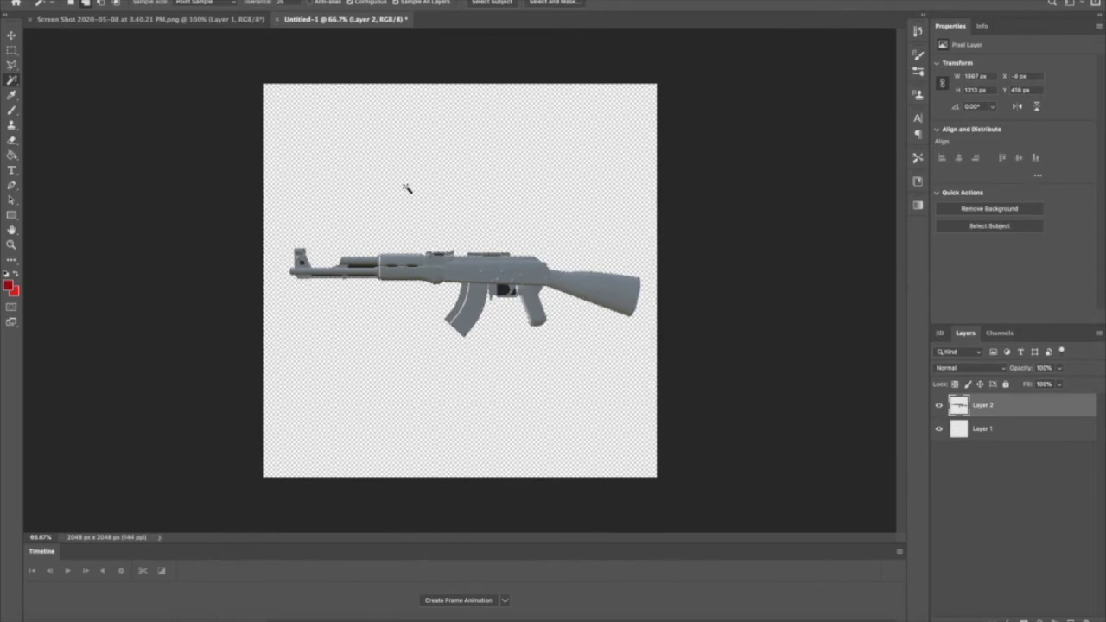
Delete the remaining dark background patches inside the trigger guard and in the gaps along the barrel
alt+scroll(424, 207, up, 8)
click(575, 312)
key(Delete)
click(203, 245)
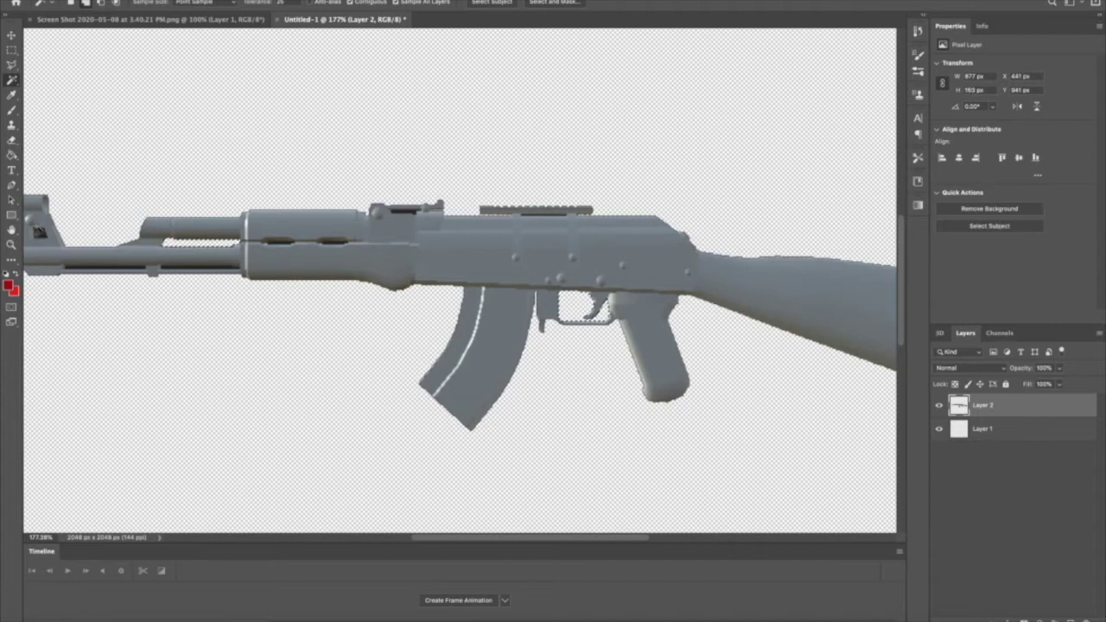
alt+scroll(544, 237, down, 8)
key(super+d)
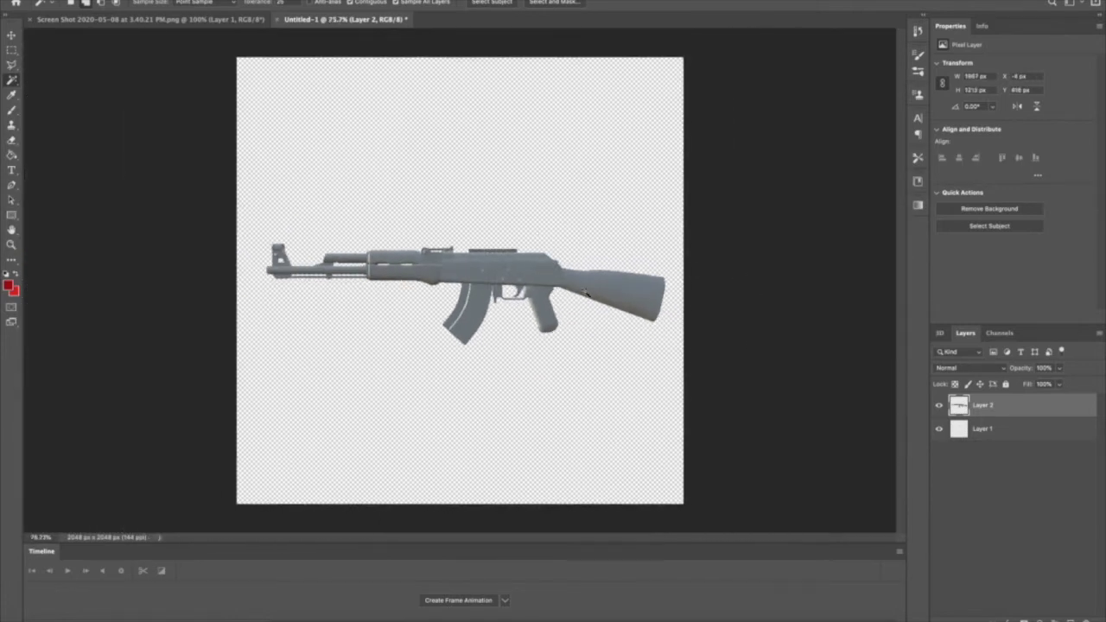
click(1024, 621)
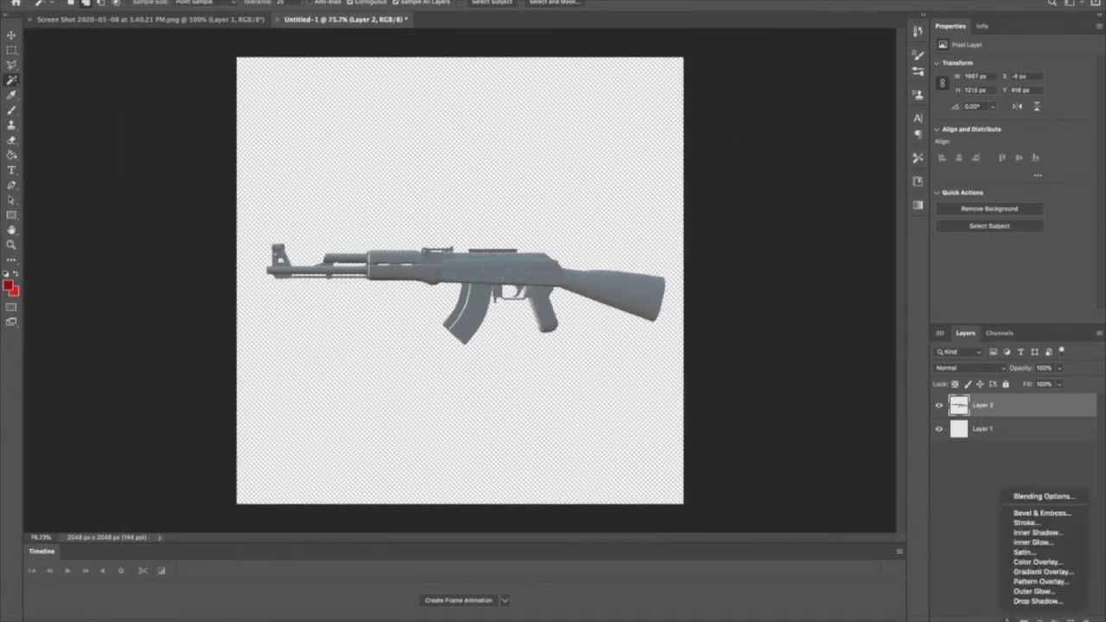
click(1034, 591)
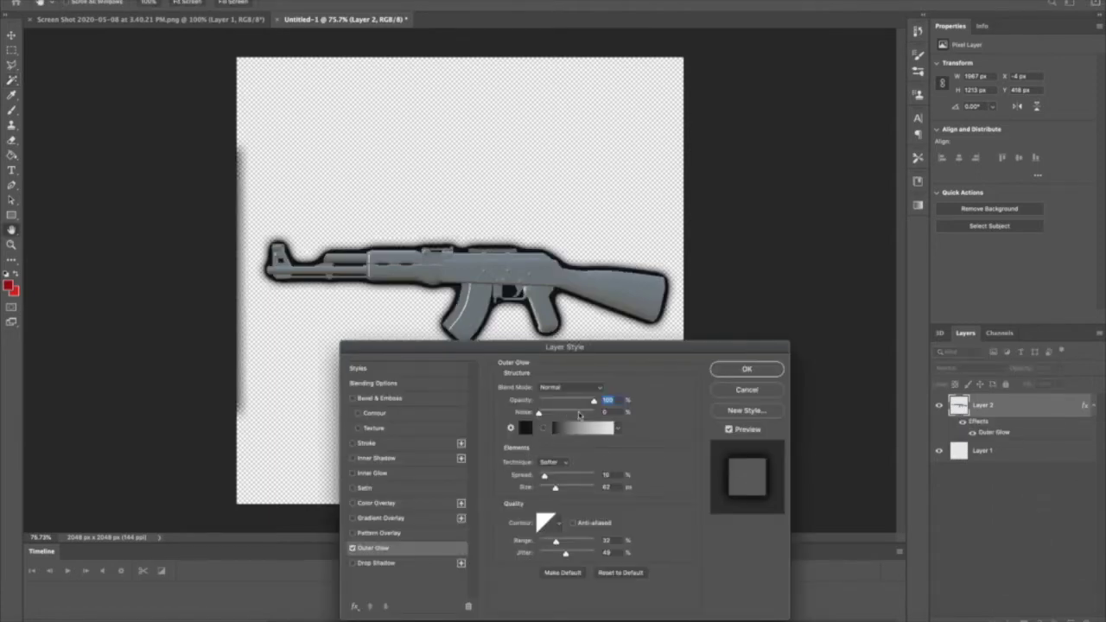
drag(560, 476, 700, 468)
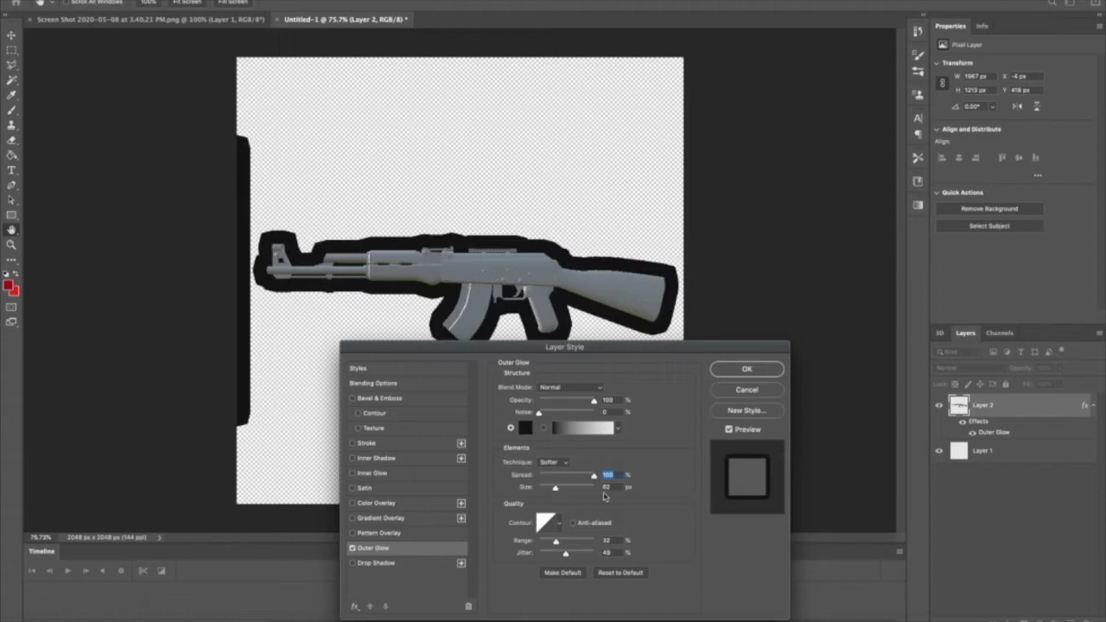
click(770, 394)
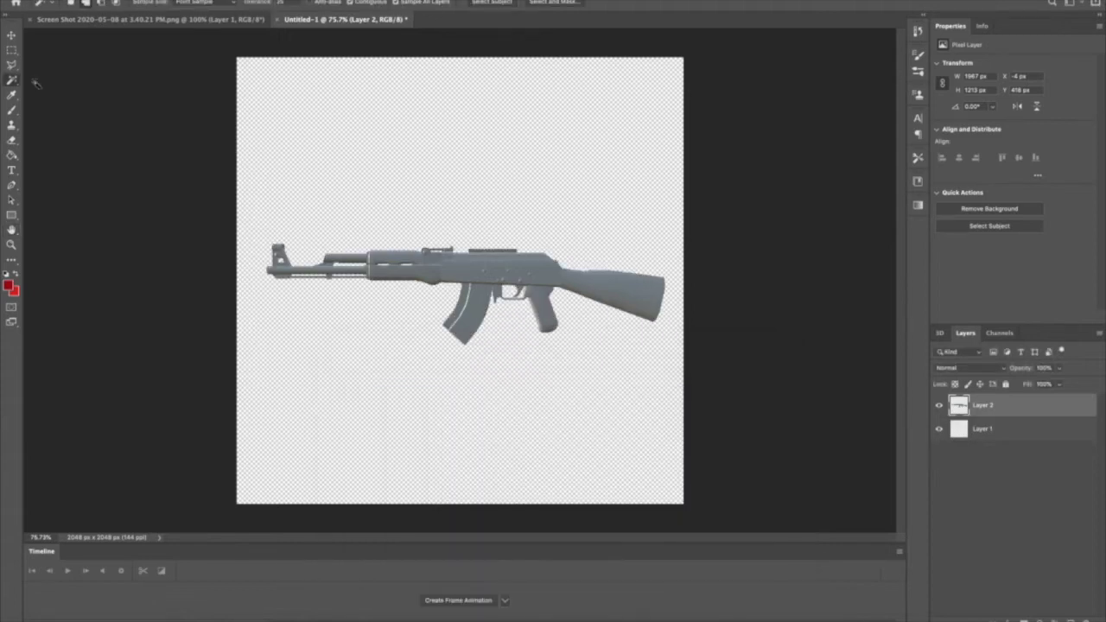
Try to clear the stray strip along the canvas's left edge with a rectangular marquee selection
click(11, 50)
drag(187, 136, 256, 489)
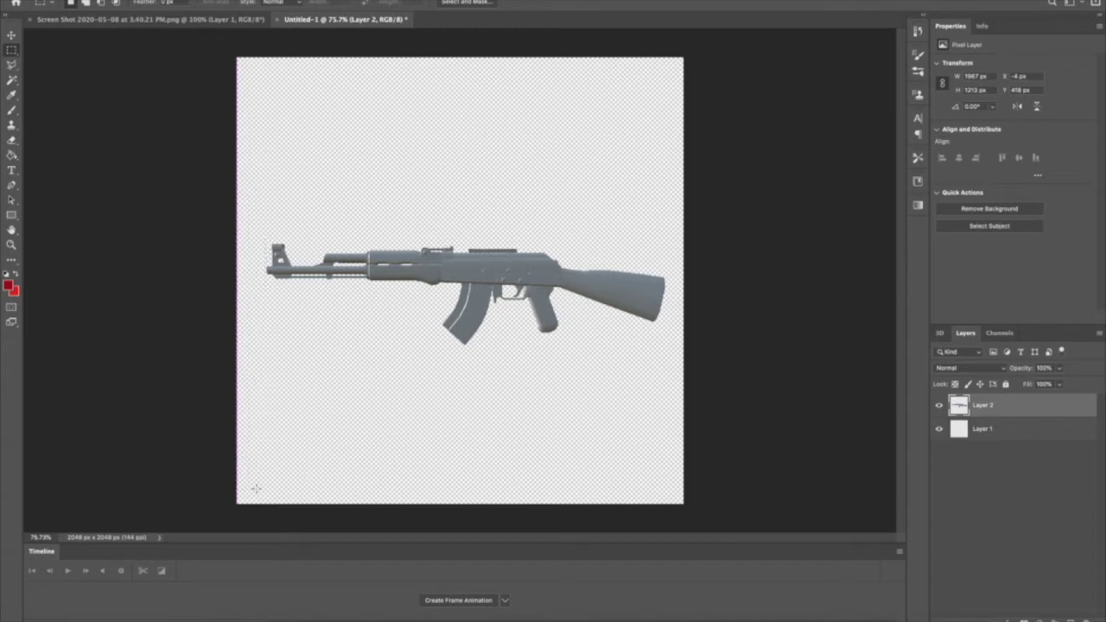
click(792, 320)
Add an Outer Glow effect to the rifle layer with its spread at 100%
click(1011, 619)
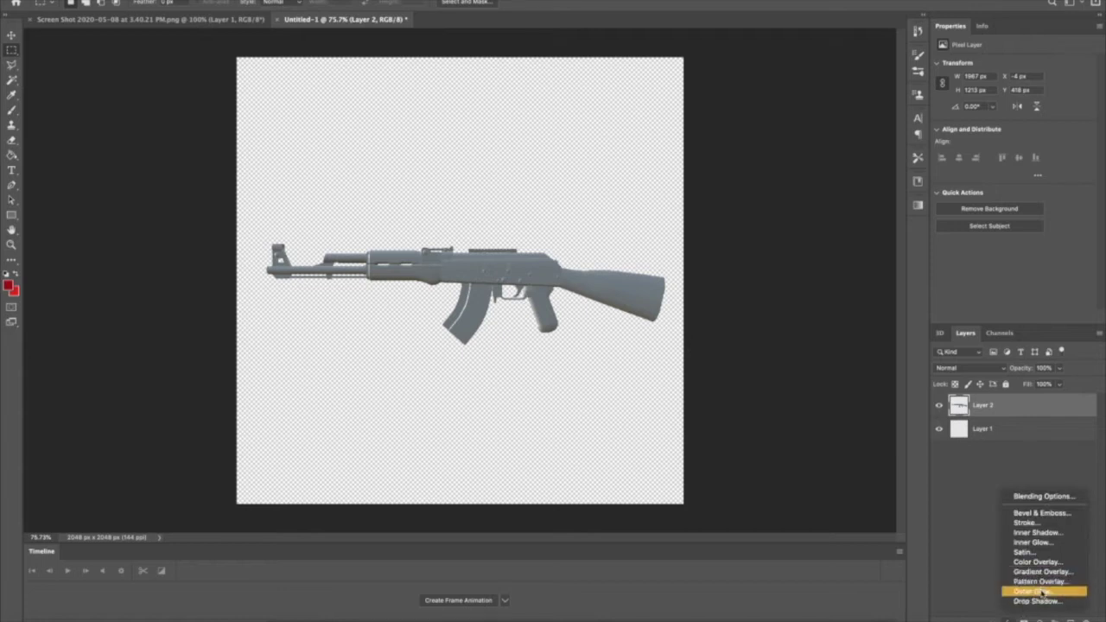
click(1074, 591)
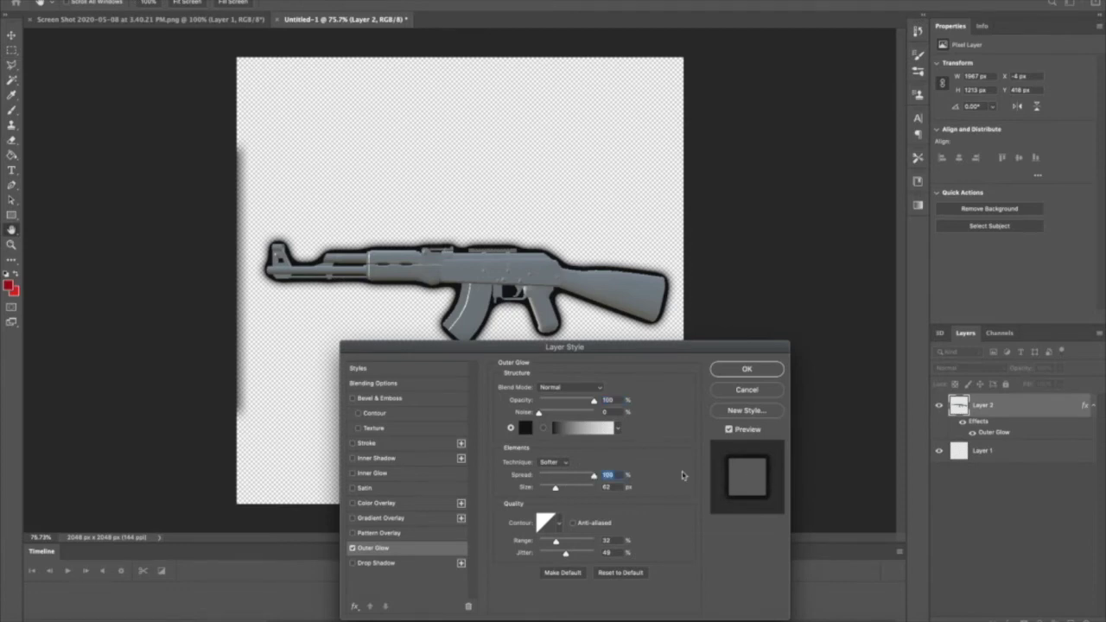
drag(558, 475, 646, 477)
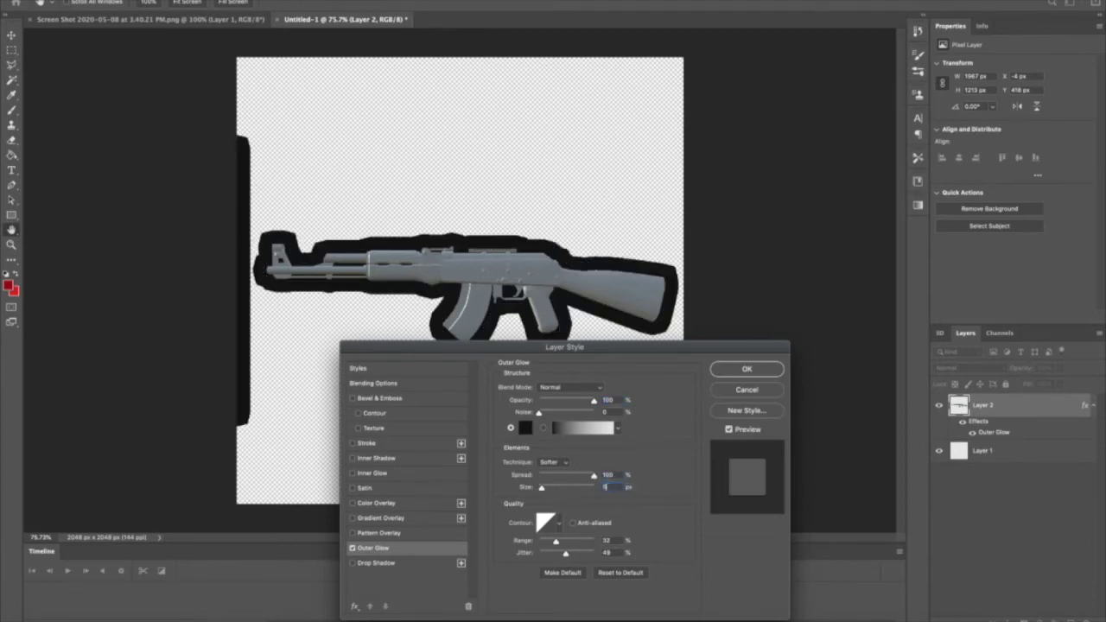
Set the Outer Glow size to 15 px and apply the layer style
text(5)
key(BackSpace)
text(8)
key(BackSpace)
text(15)
key(BackSpace)
key(BackSpace)
text(10)
key(BackSpace)
key(BackSpace)
text(11515)
click(747, 370)
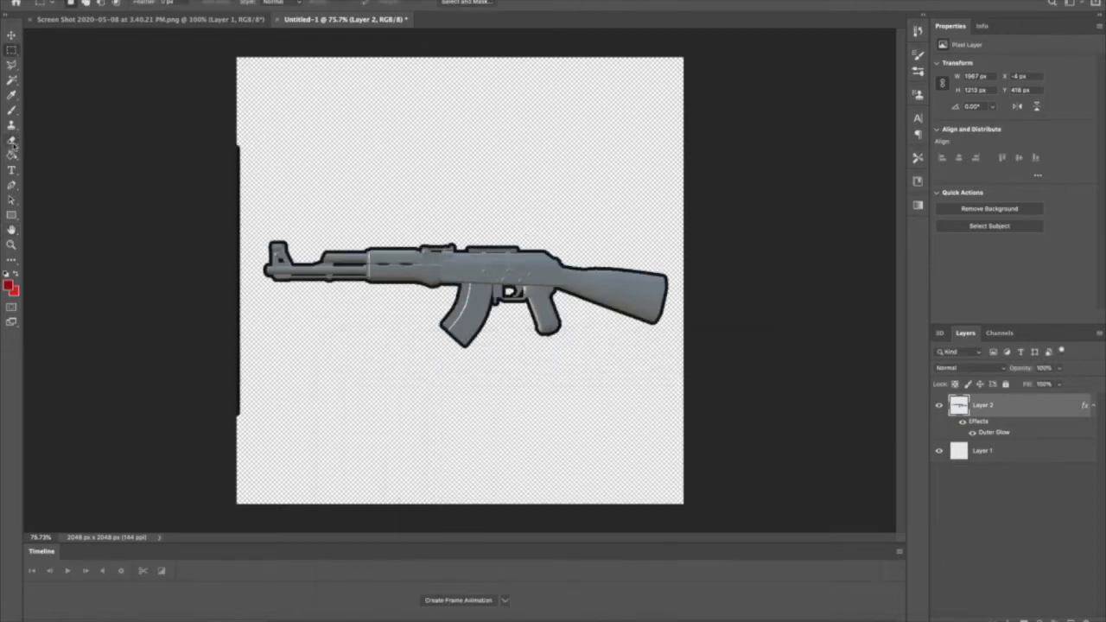
Enlarge the Eraser brush and erase the stray outlined strip along the canvas's left edge
click(11, 141)
click(83, 5)
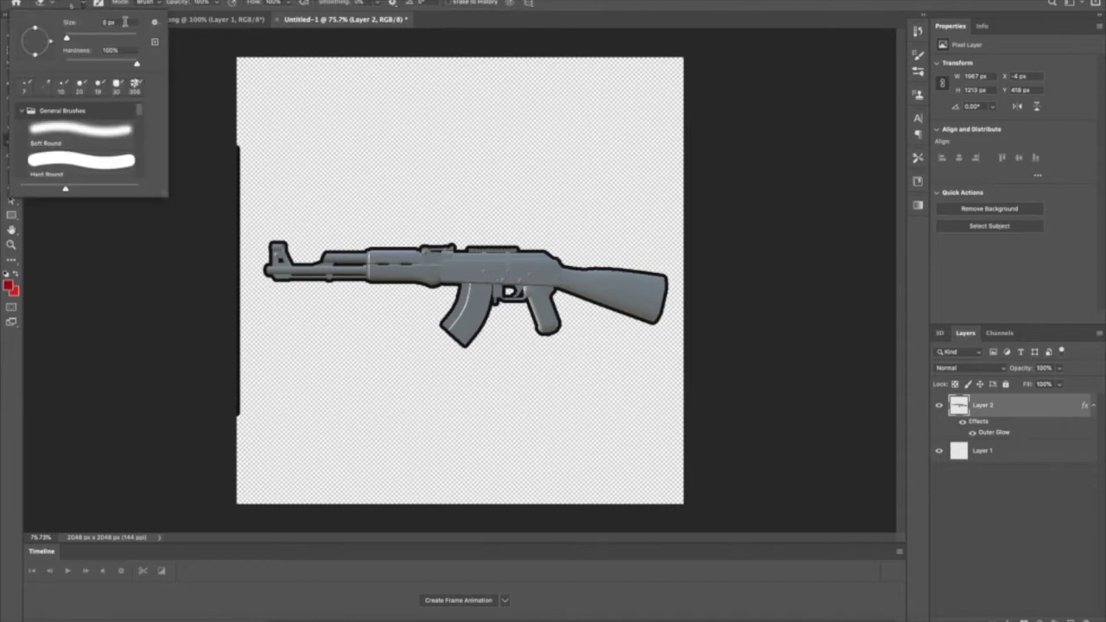
click(123, 22)
text(10)
key(Return)
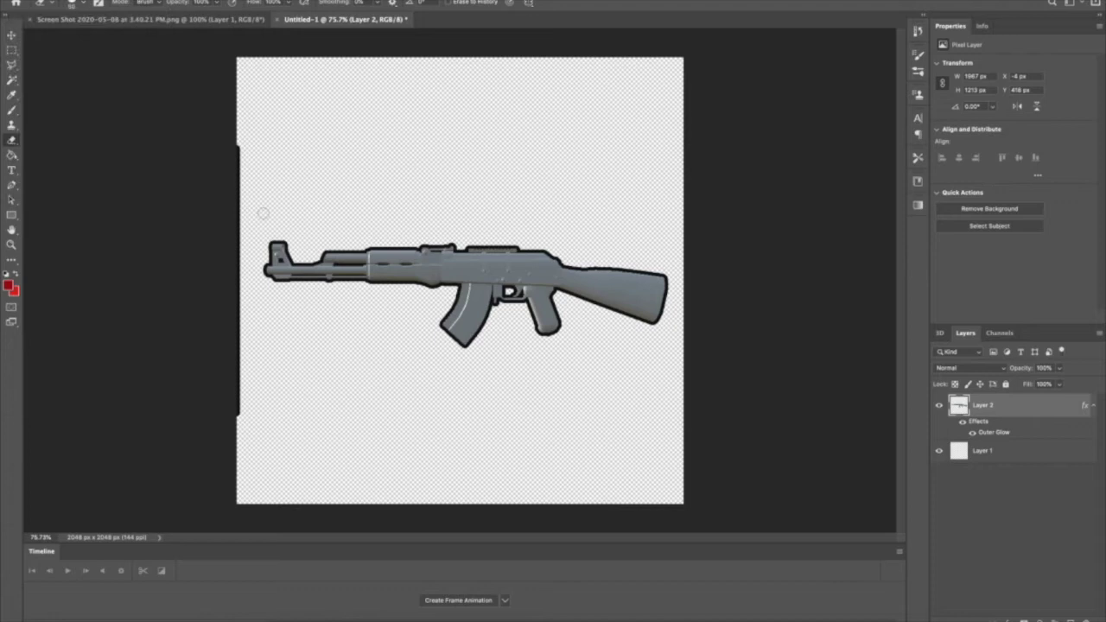
drag(234, 158, 235, 307)
drag(235, 408, 234, 416)
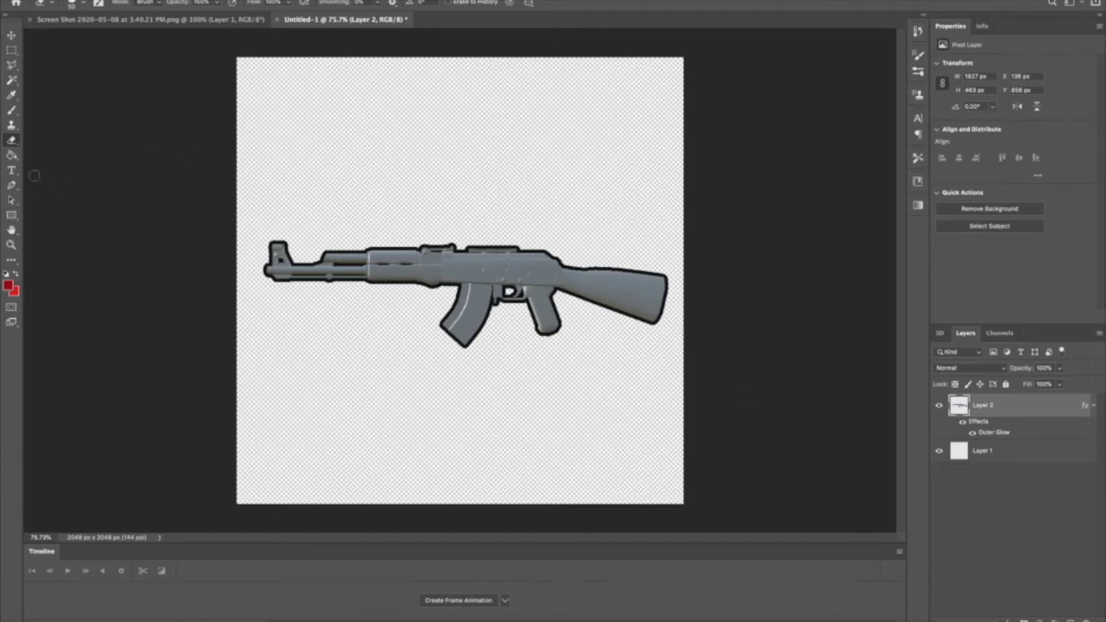
Set the foreground colour to white, try a Paint Bucket fill directly on the rifle layer, and undo the fill
click(12, 157)
click(7, 287)
drag(850, 380, 527, 302)
click(1018, 357)
click(564, 285)
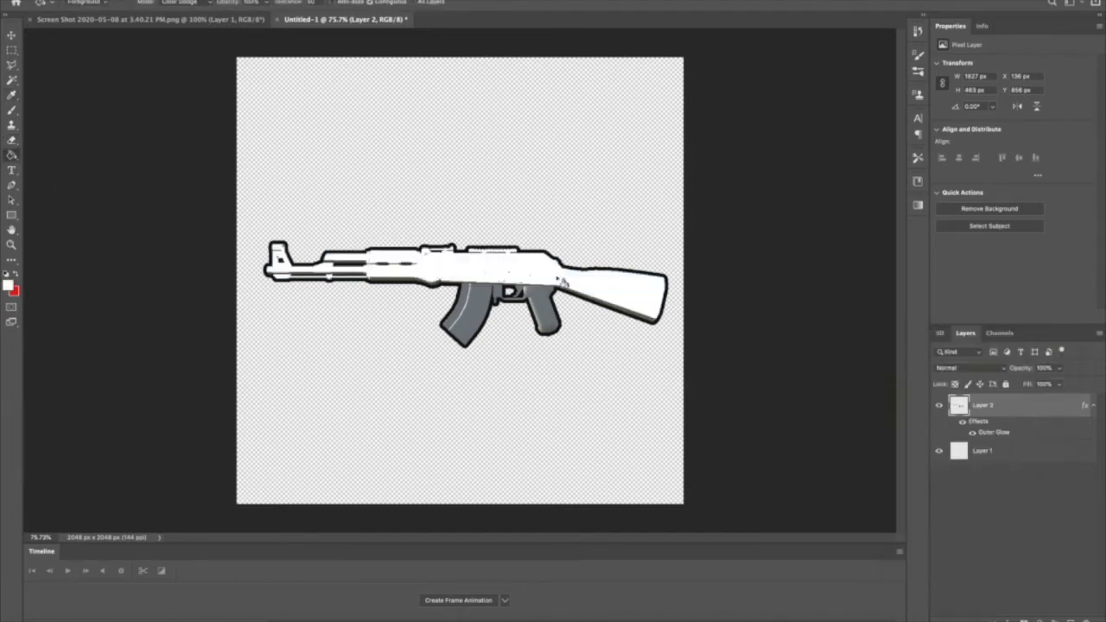
key(ctrl+z)
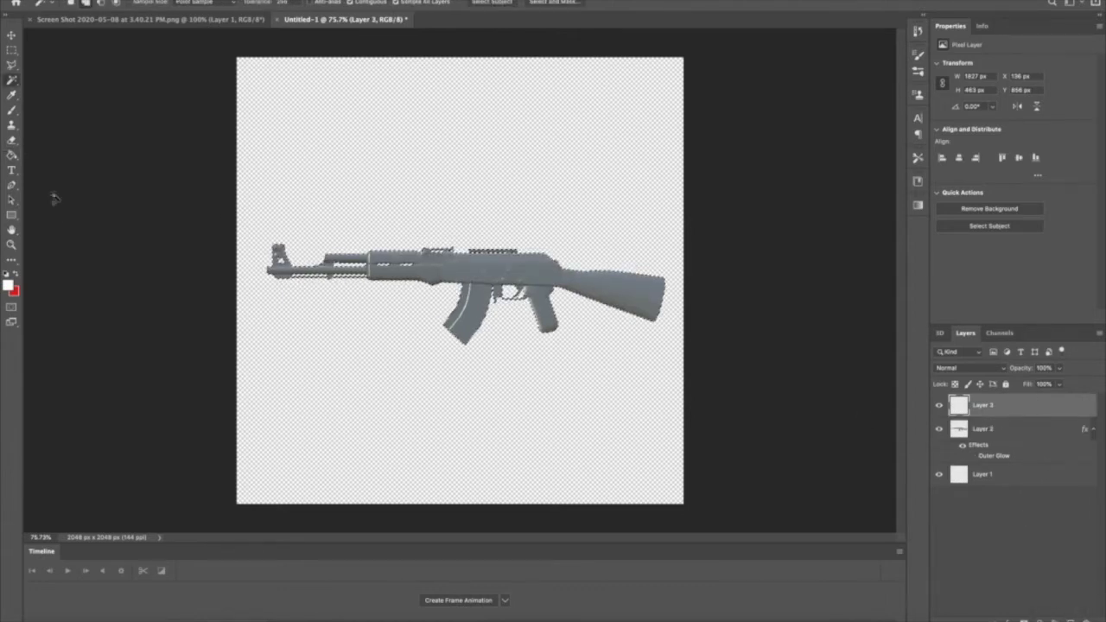
Fill the selected rifle silhouette with white on a separate layer, show the Outer Glow again and deselect
click(397, 287)
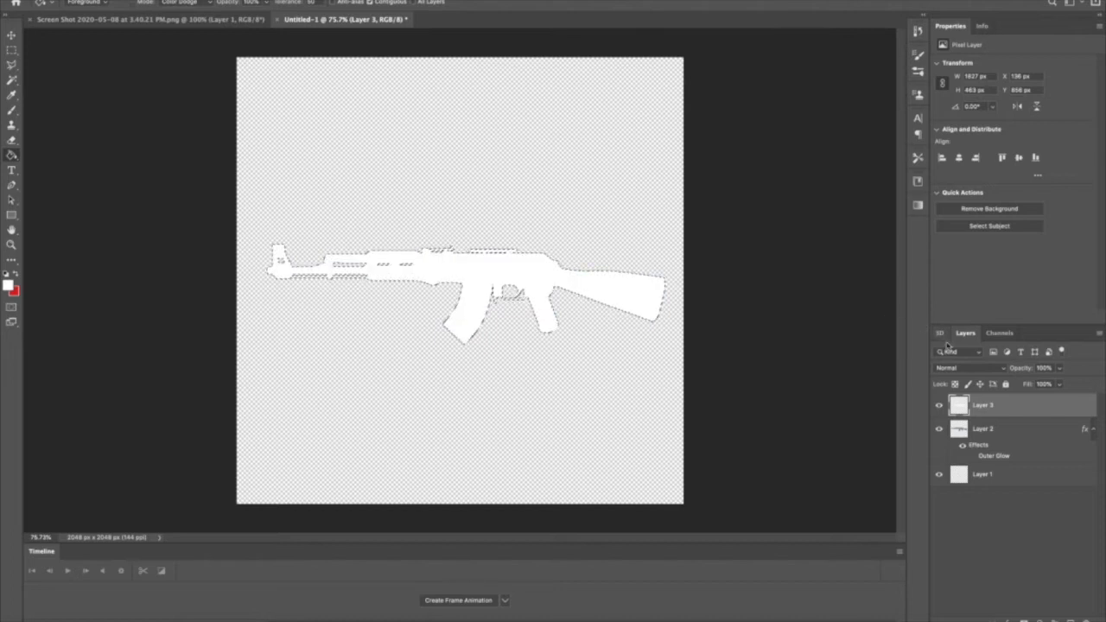
click(972, 458)
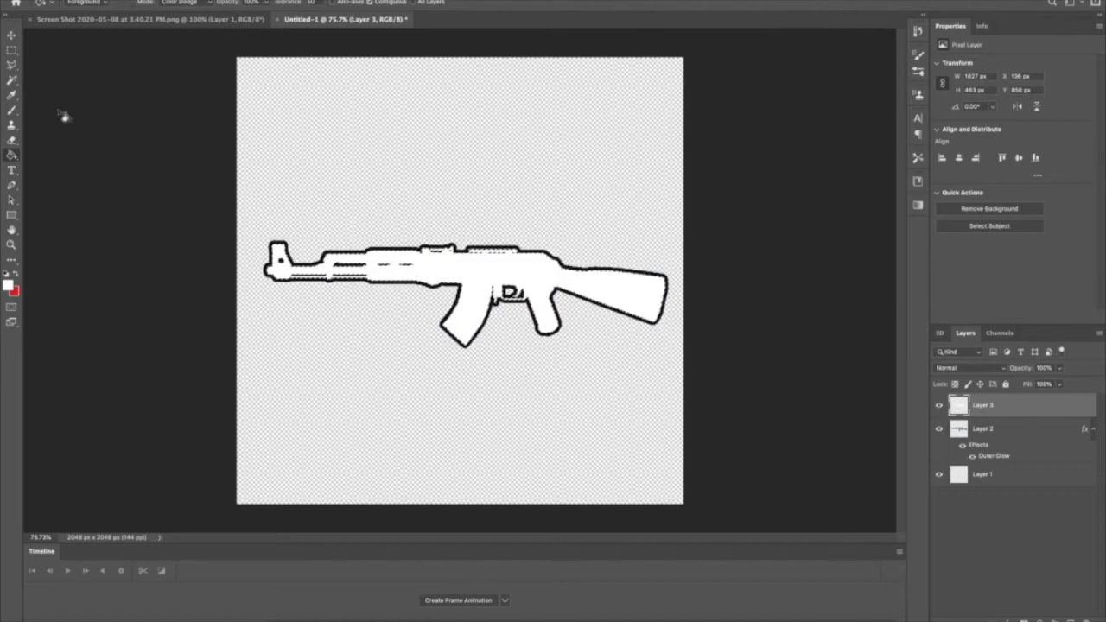
click(11, 79)
key(super+d)
click(52, 1)
mouse_move(93, 1)
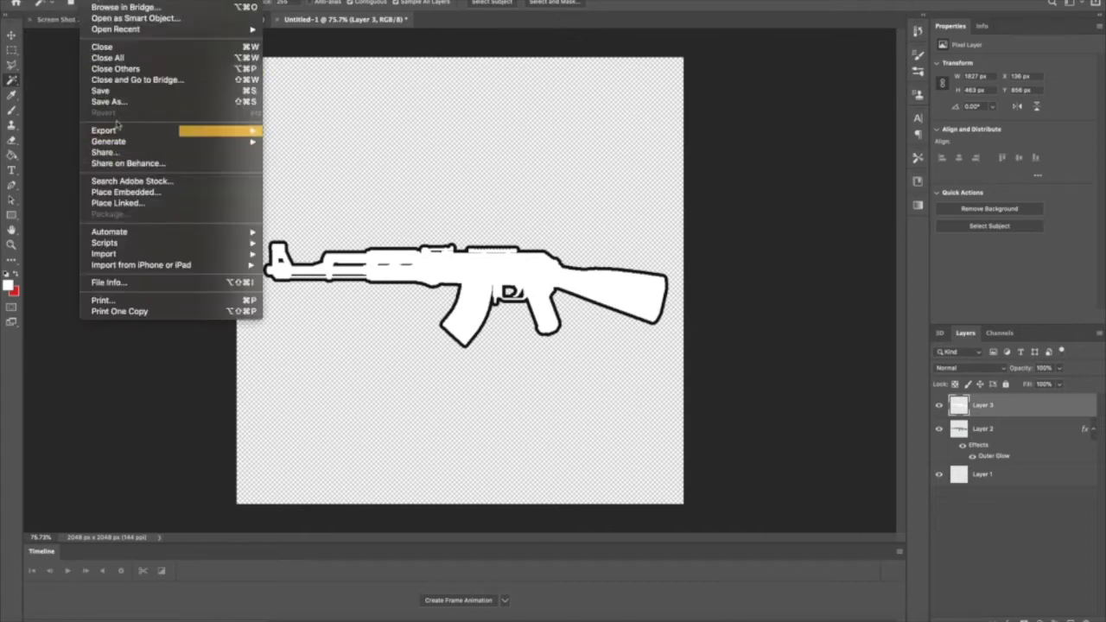
click(734, 247)
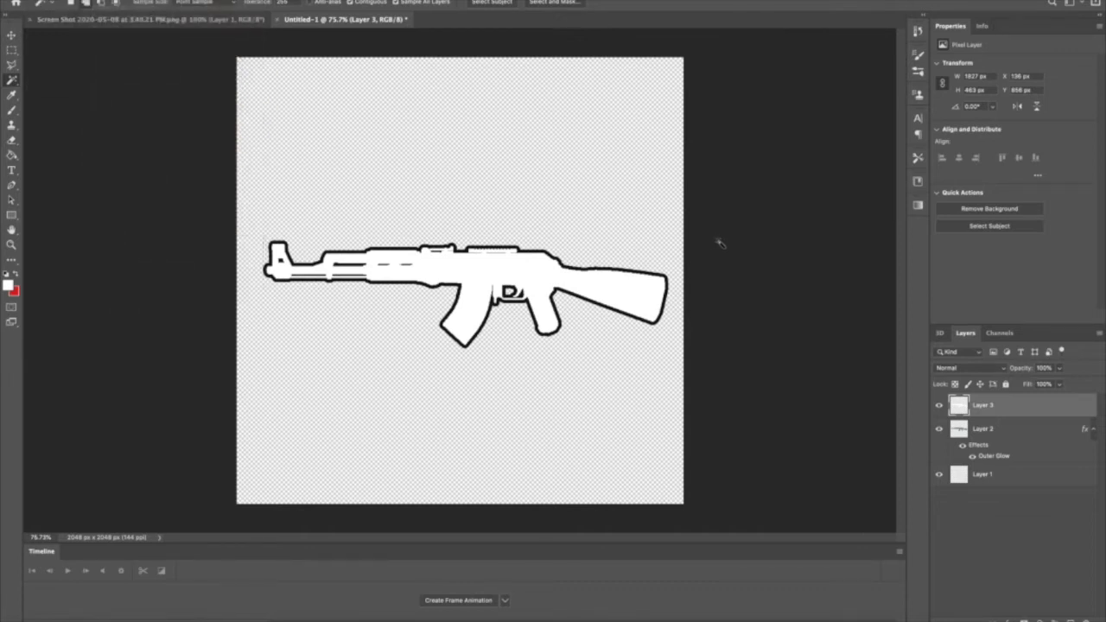
alt+scroll(618, 324, up, 5)
alt+scroll(617, 317, down, 5)
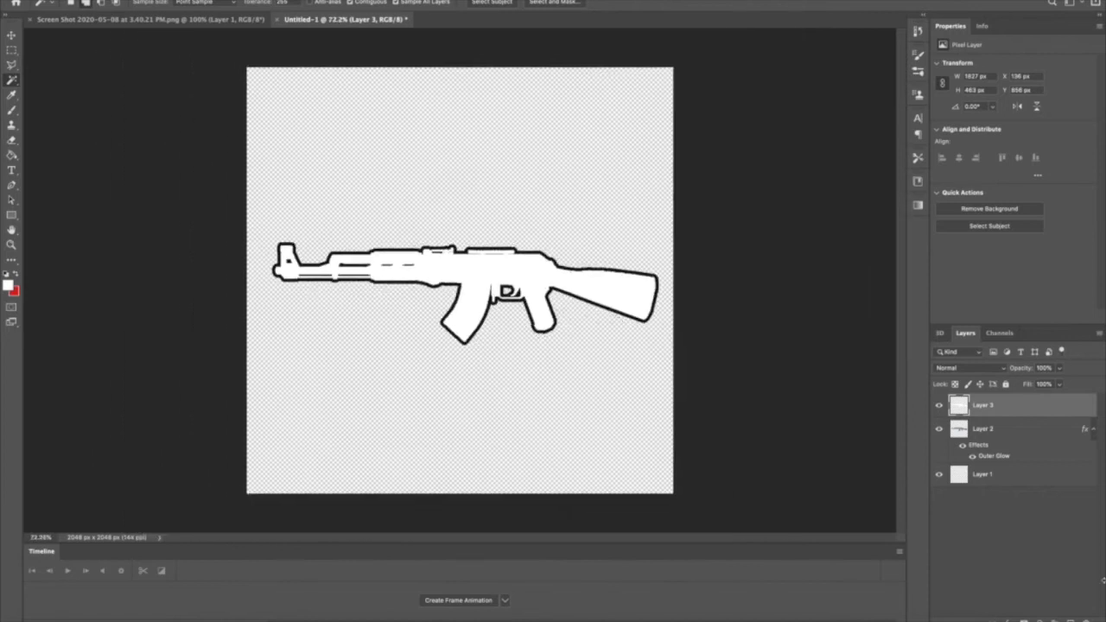
Add an empty layer on top and merge the white silhouette layer with the outlined rifle layer
click(1071, 620)
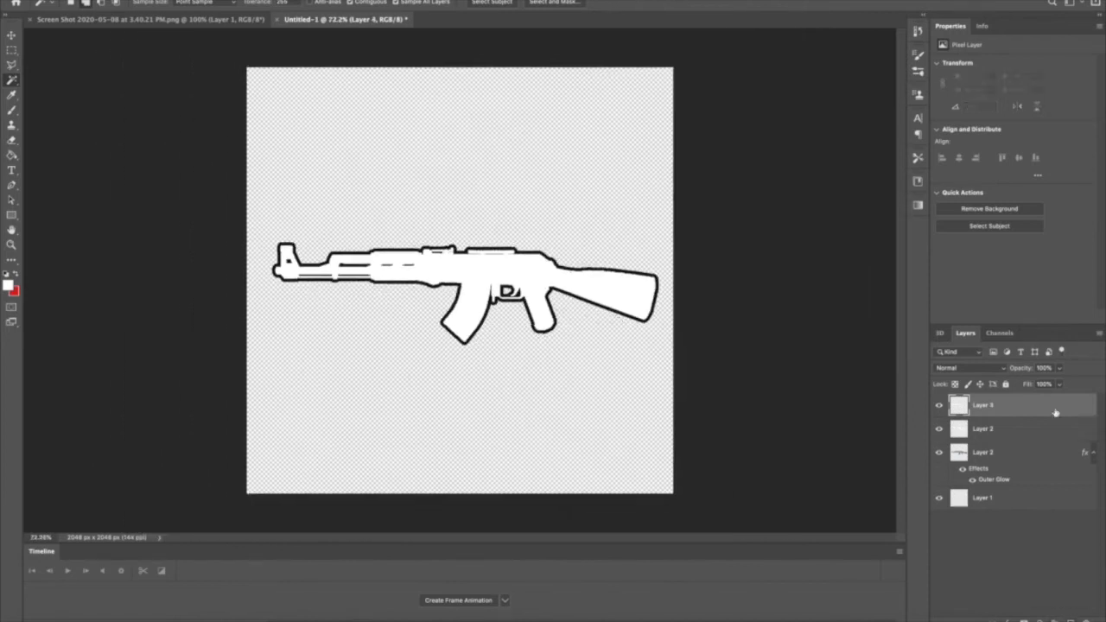
click(998, 439)
shift+click(998, 453)
right_click(1000, 455)
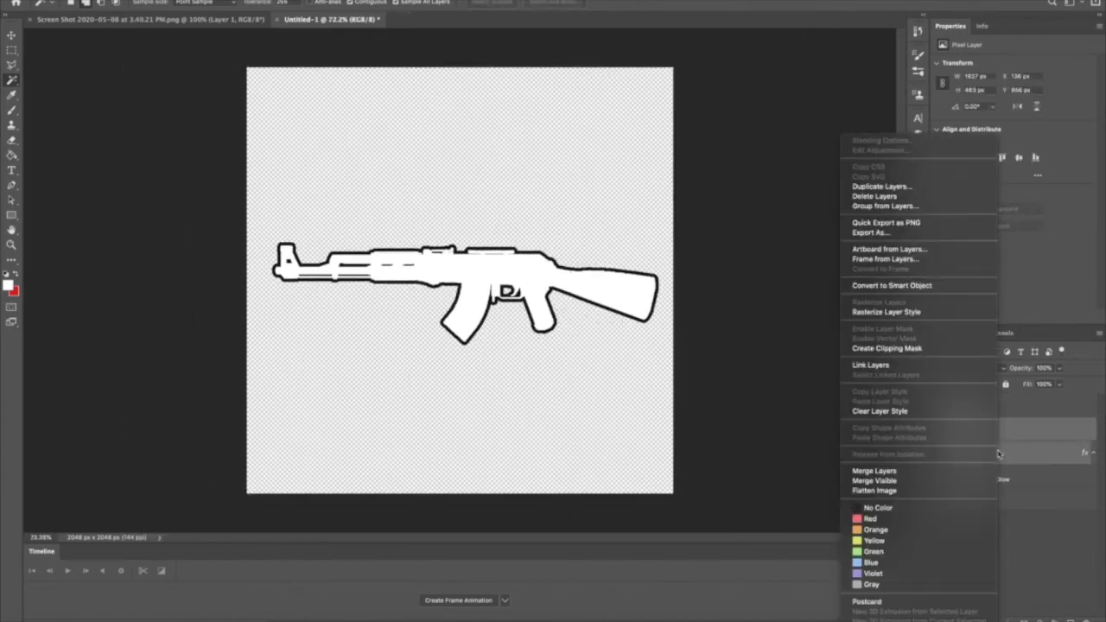
click(922, 473)
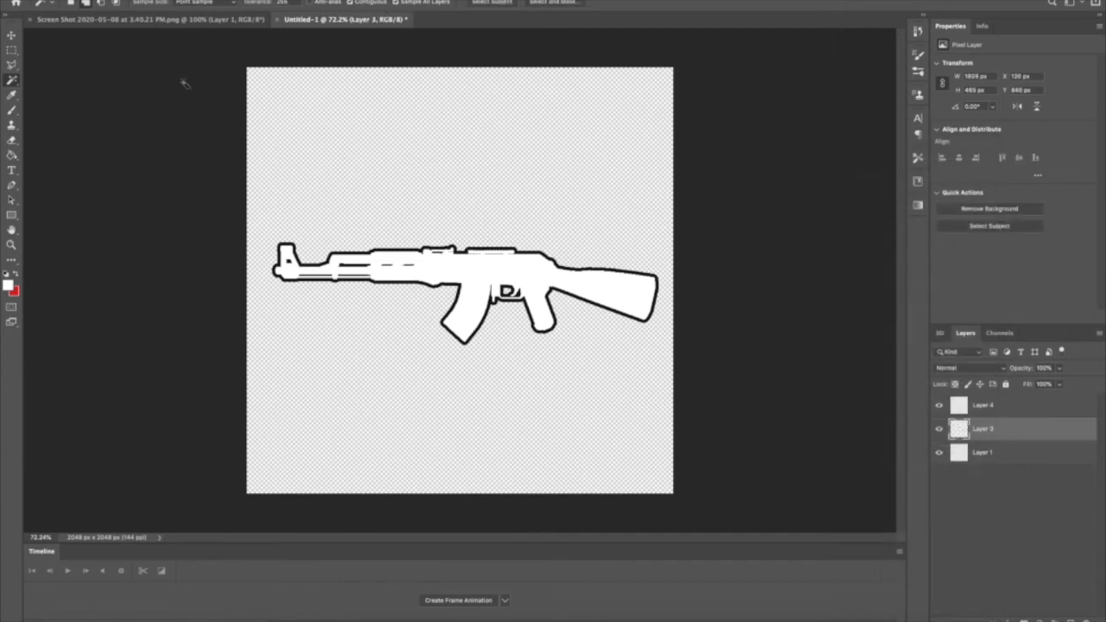
Set the foreground colour to red and make the empty Layer 4 the active layer
click(352, 257)
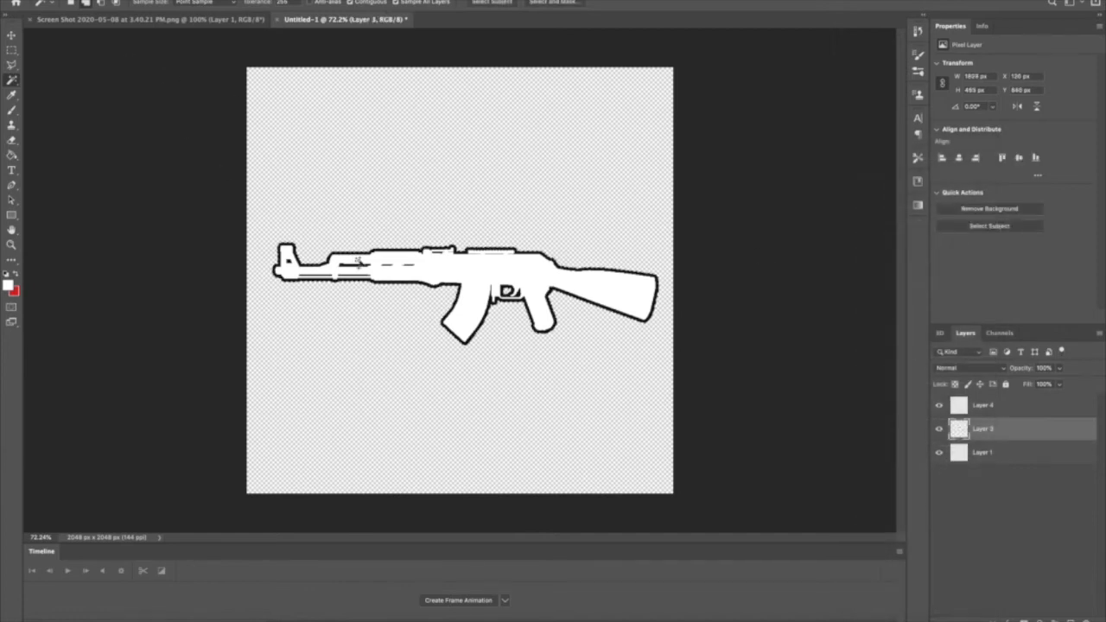
alt+scroll(360, 263, up, 5)
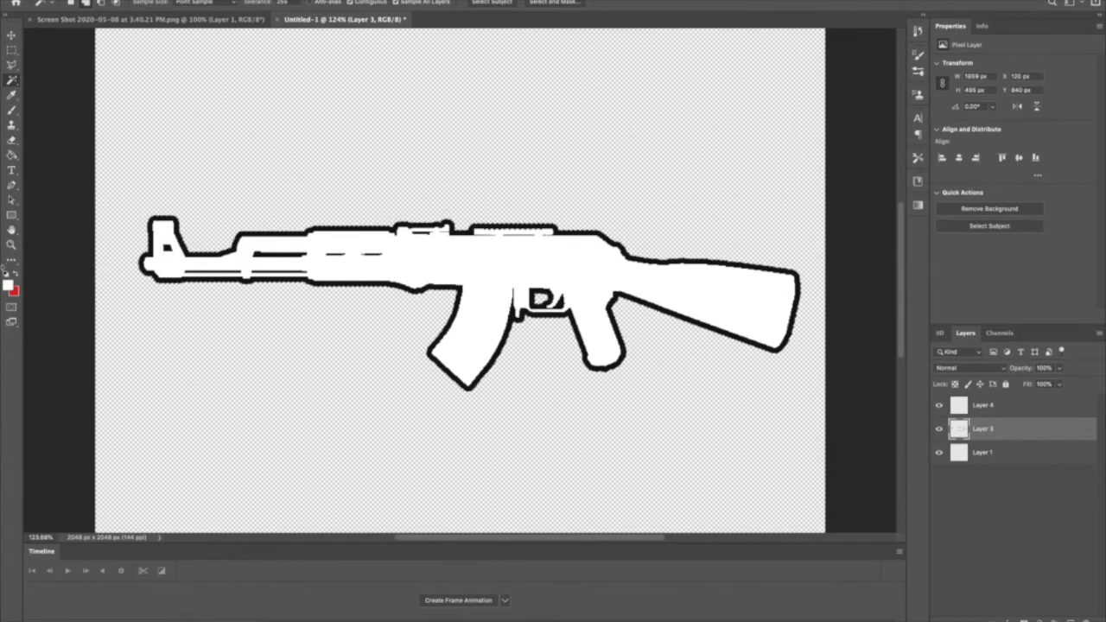
click(9, 284)
click(839, 387)
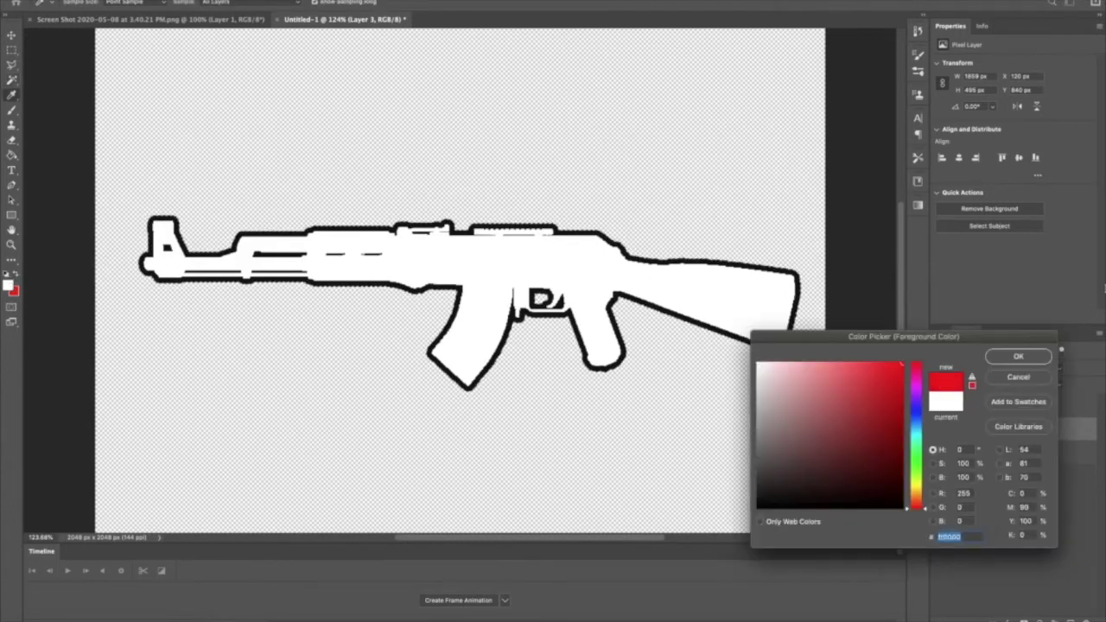
click(1018, 356)
click(1001, 403)
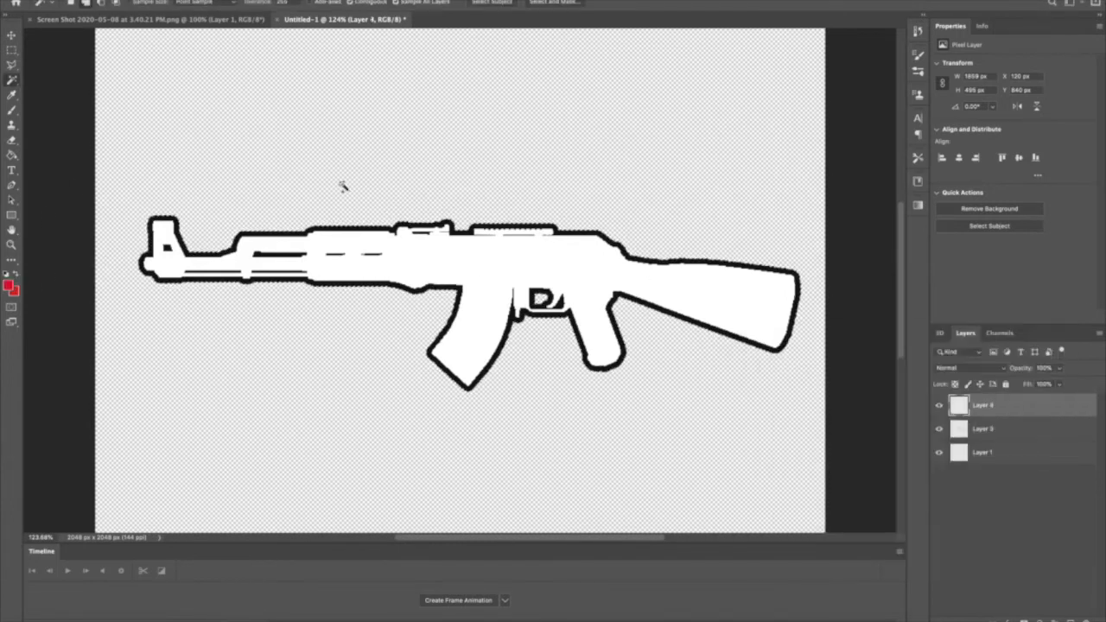
Fill the rifle silhouette with the cyan, magenta and yellow gradient preset as a masked gradient fill layer
key(s)
click(526, 252)
click(640, 190)
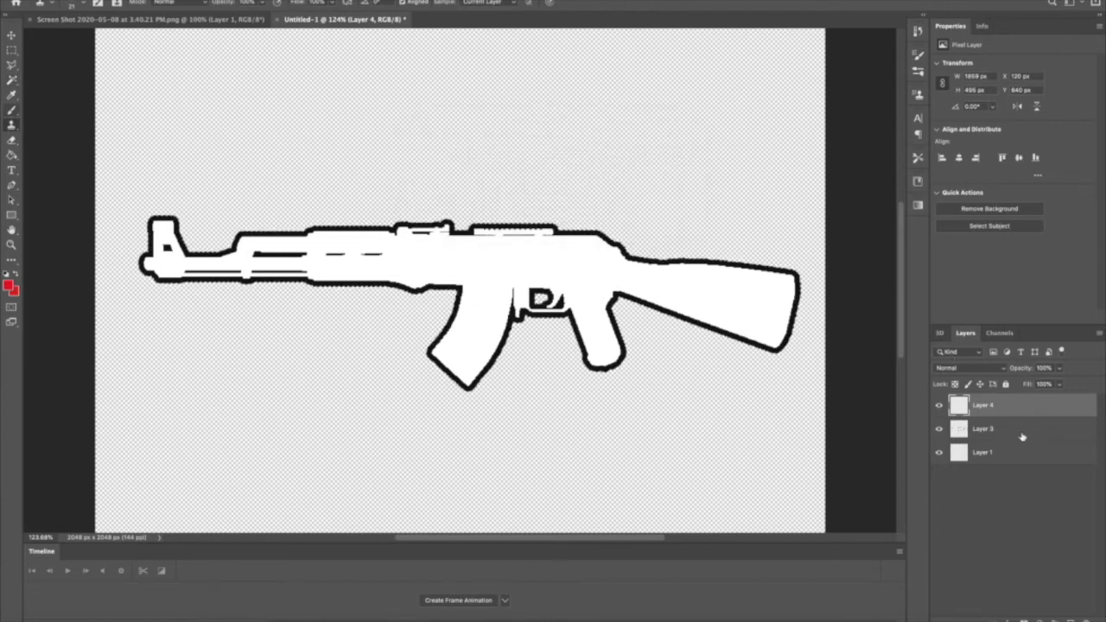
click(917, 206)
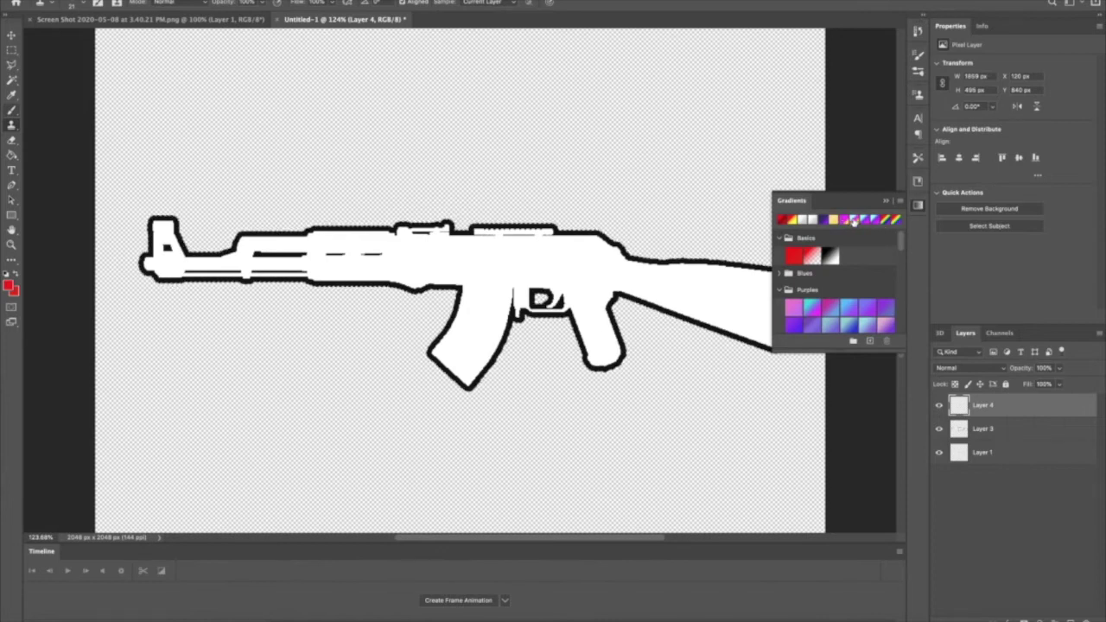
click(849, 221)
click(918, 206)
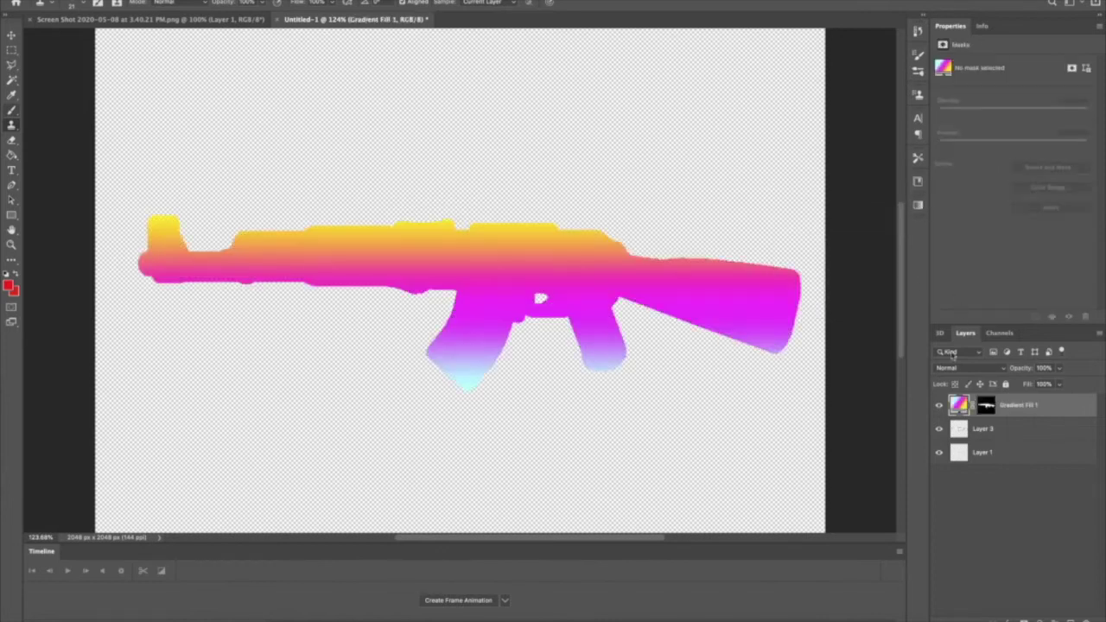
Edit the rifle's gradient fill by removing the yellow stop and moving the magenta stop to location 100%
double_click(956, 404)
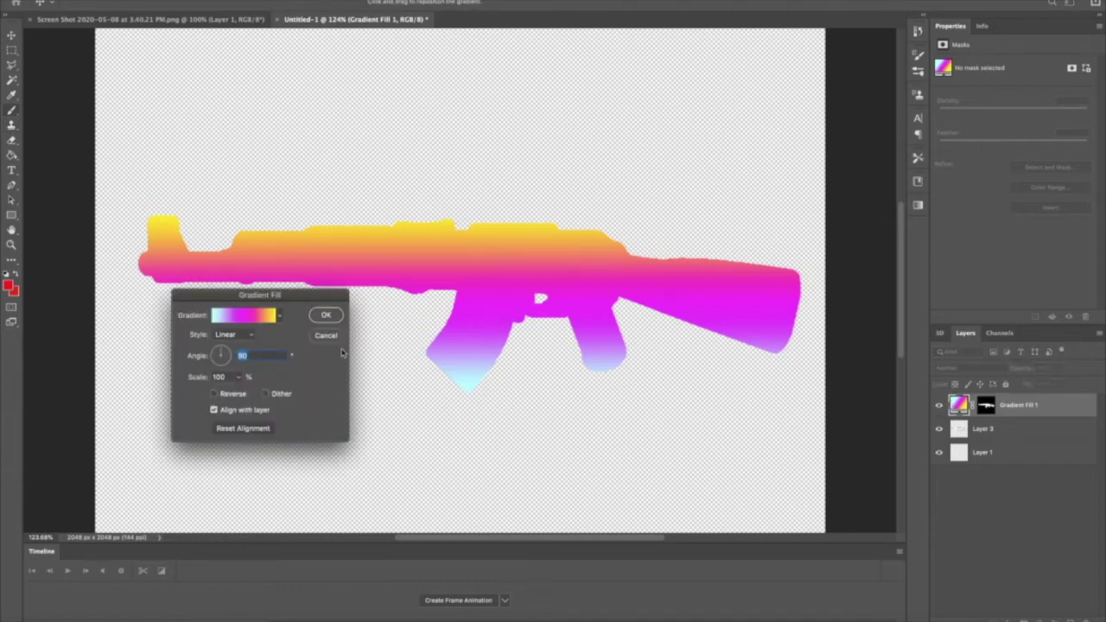
click(263, 316)
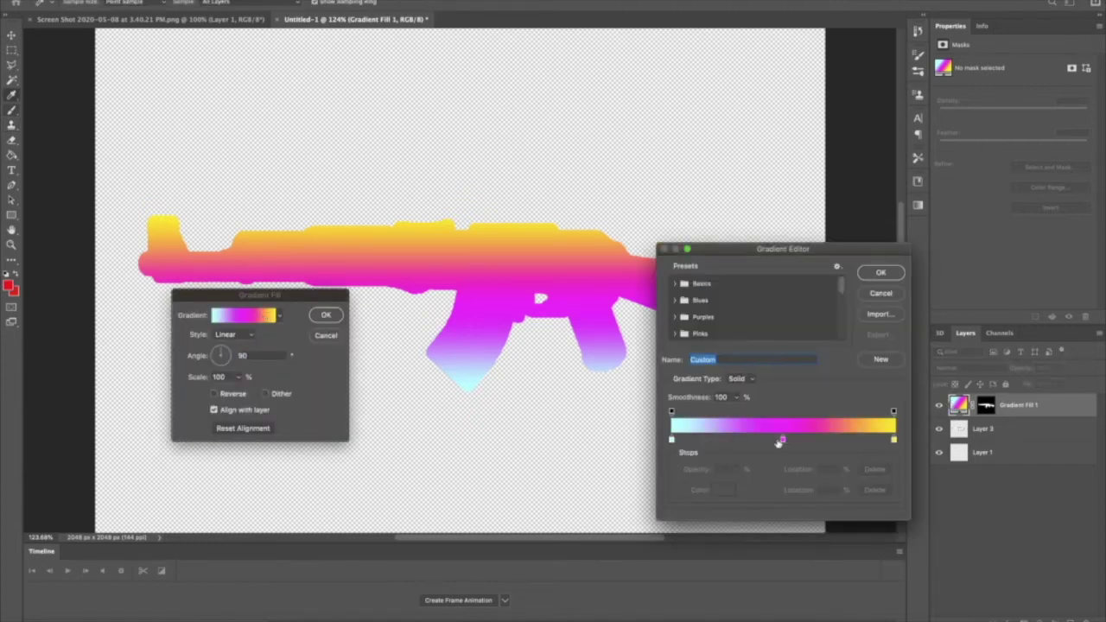
drag(895, 440, 886, 542)
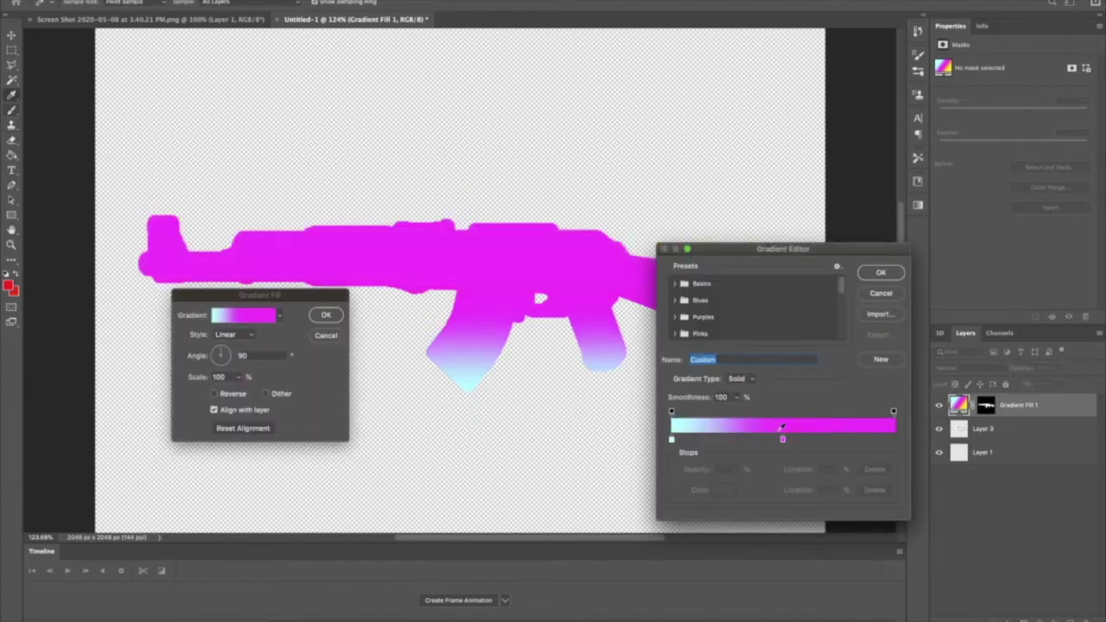
drag(783, 442, 894, 441)
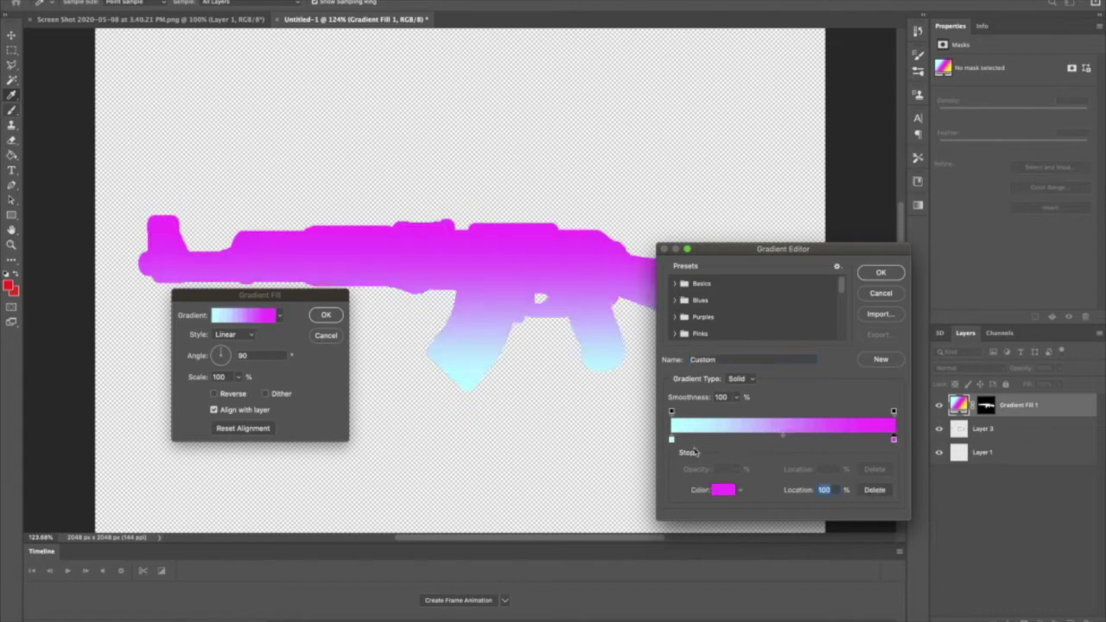
Change the gradient's cyan start stop to white and accept the edited gradient
click(671, 443)
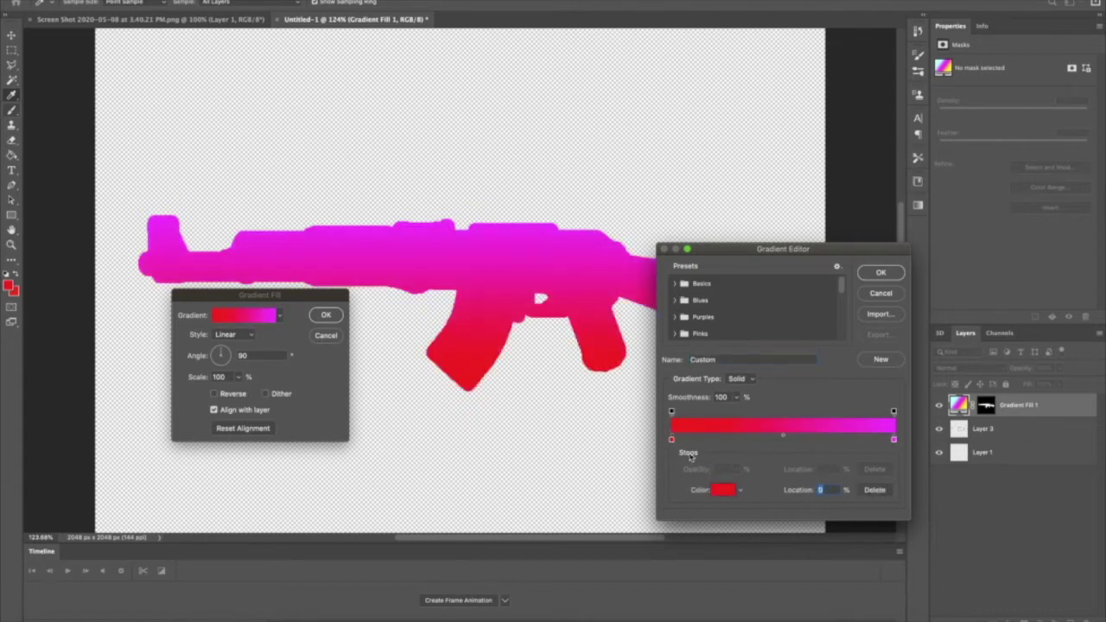
key(super+z)
click(726, 490)
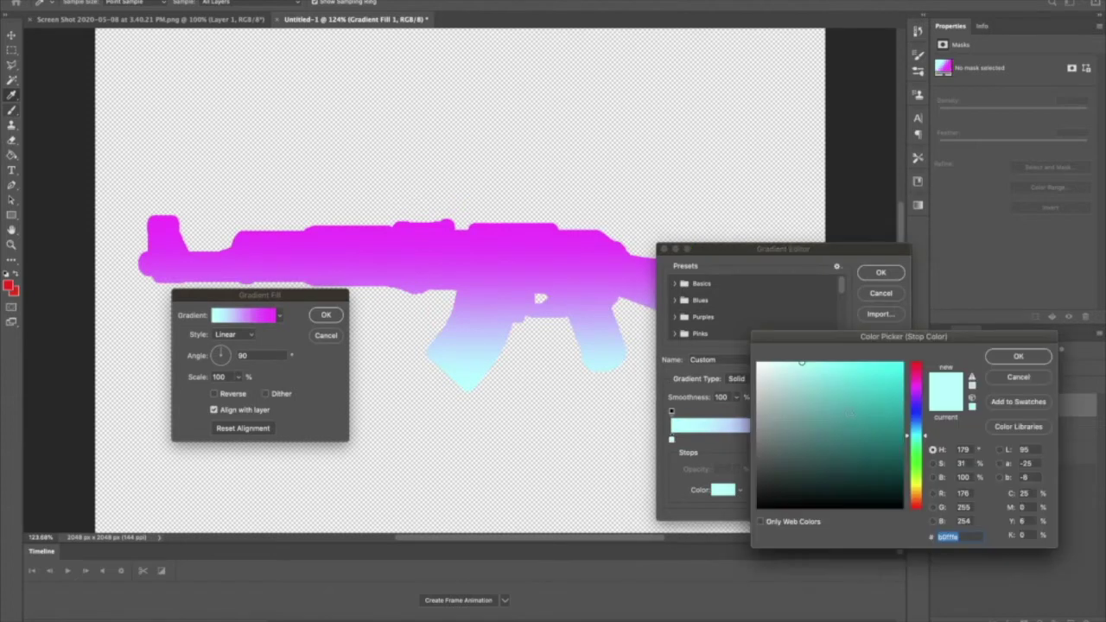
drag(791, 377, 671, 268)
click(1018, 357)
click(881, 272)
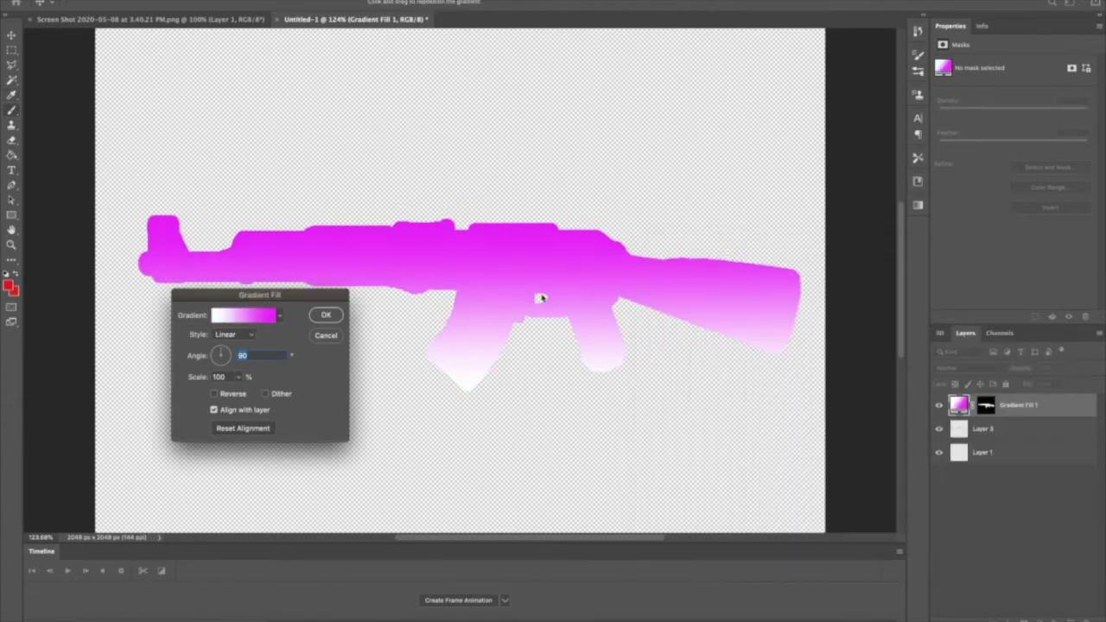
Set the gradient fill's angle to 0°, shift its colour midpoint slightly toward magenta, and apply the fill
text(0)
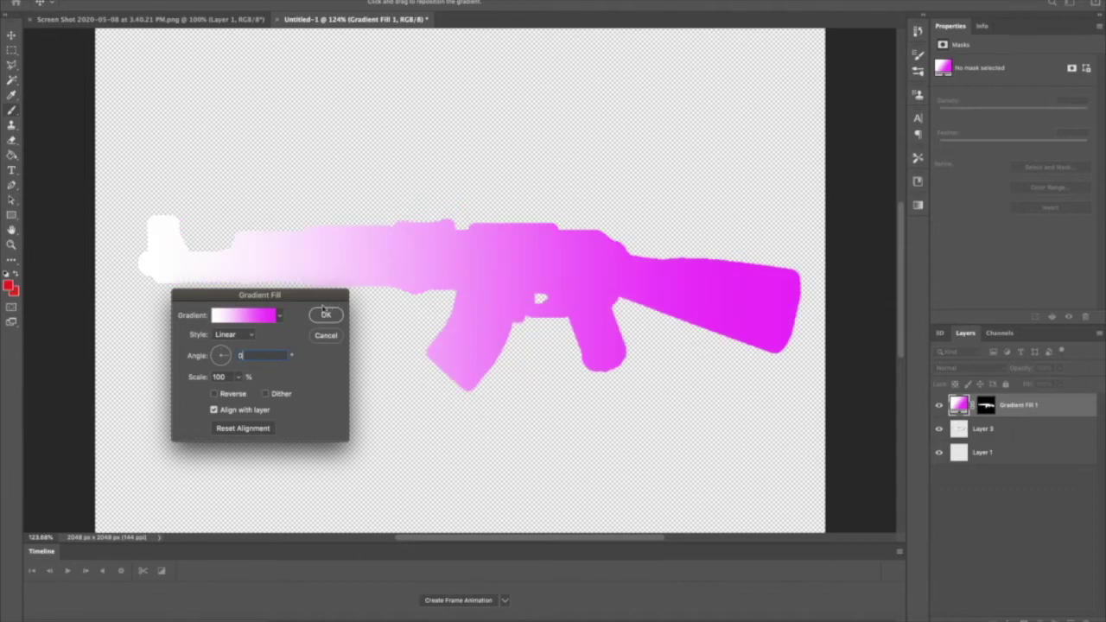
click(264, 314)
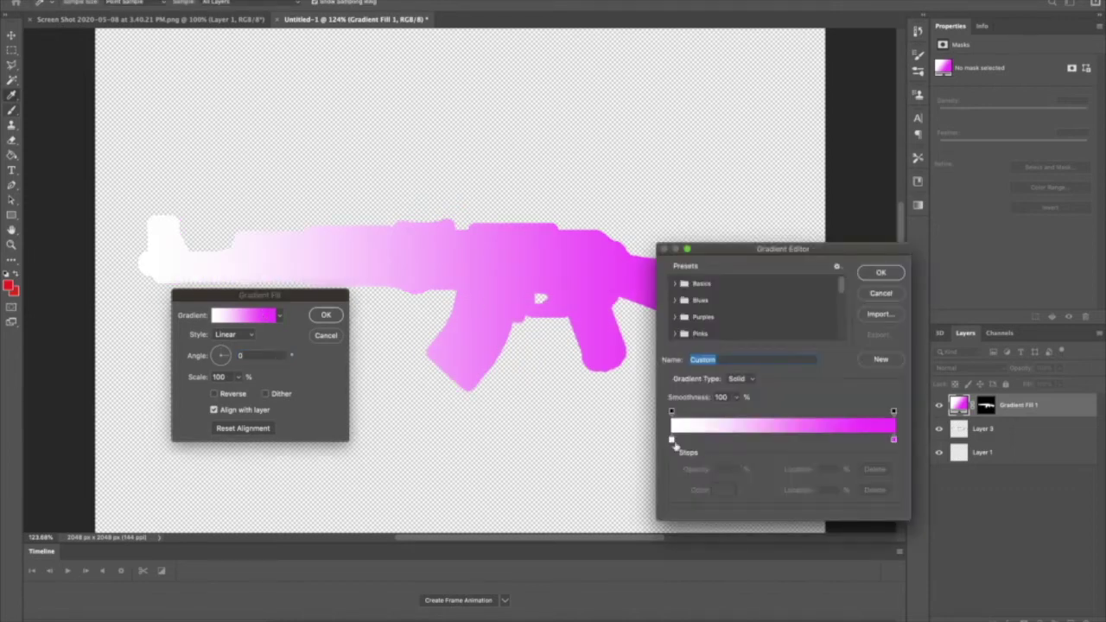
click(672, 442)
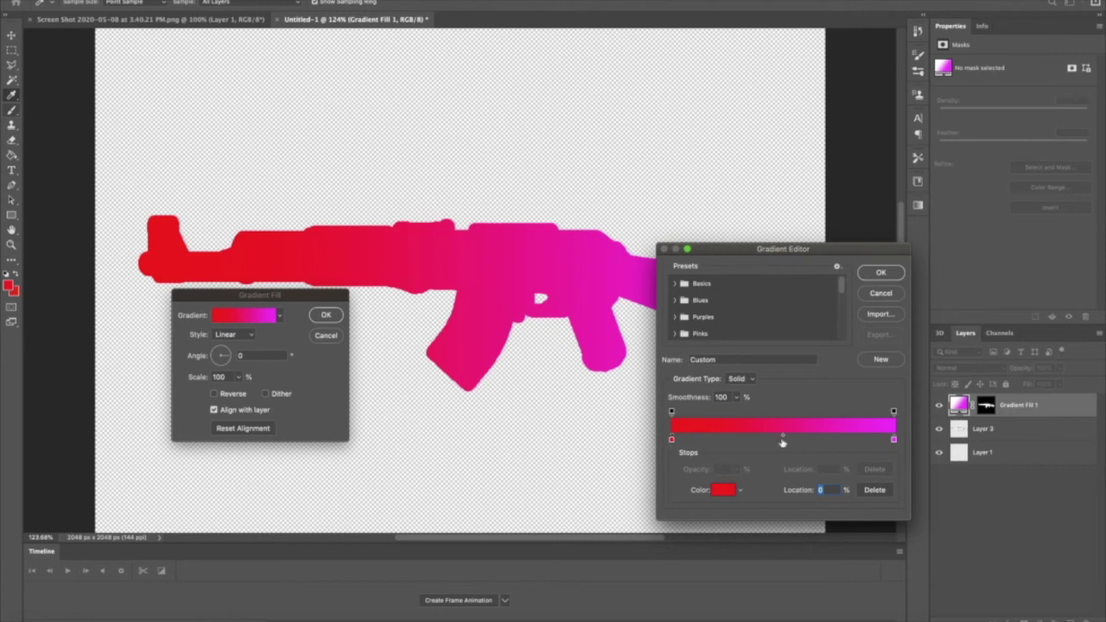
key(super+z)
drag(783, 438, 800, 440)
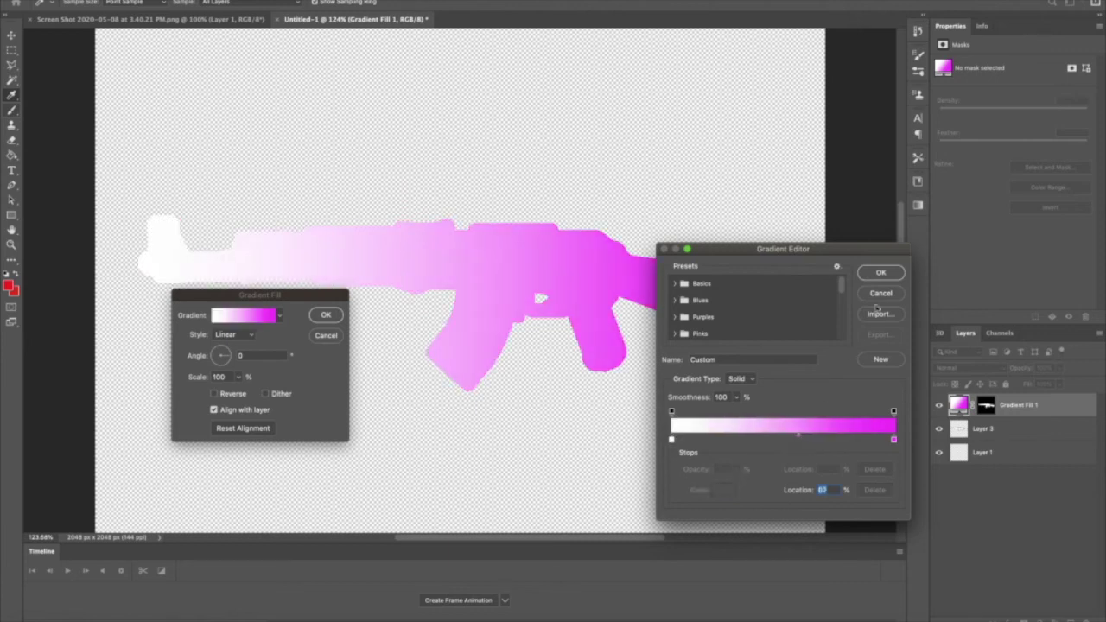
click(881, 273)
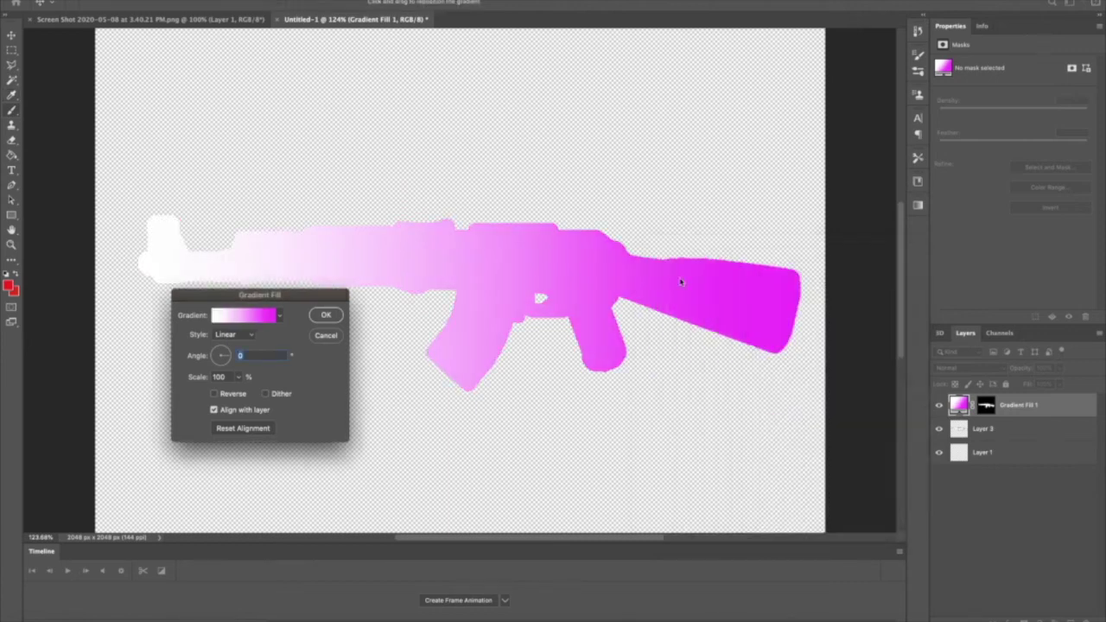
click(324, 316)
key(super+minus)
key(super+minus)
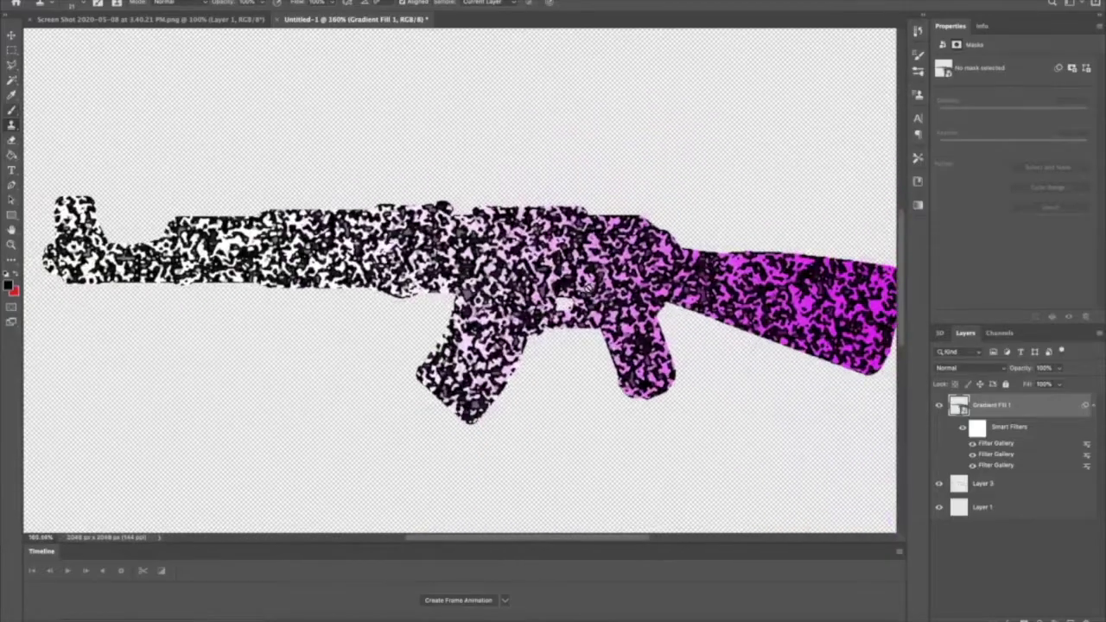
Sample the near-black colour #0d0d0d from the rifle's mottled pattern as the foreground colour
alt+scroll(588, 289, up, 3)
alt+scroll(588, 289, up, 8)
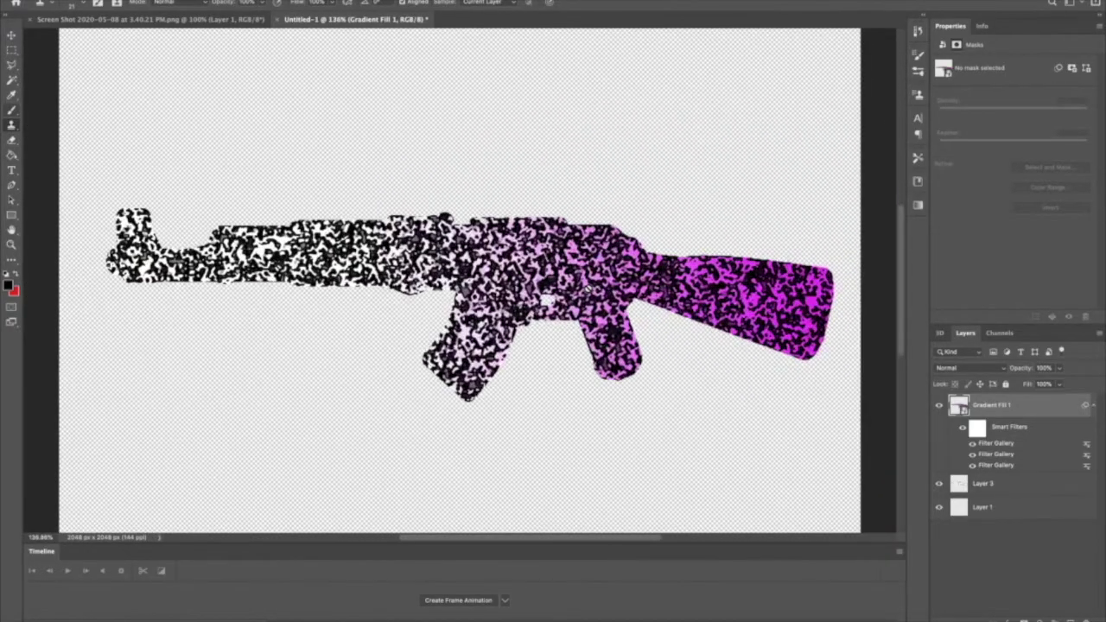
alt+scroll(591, 289, up, 6)
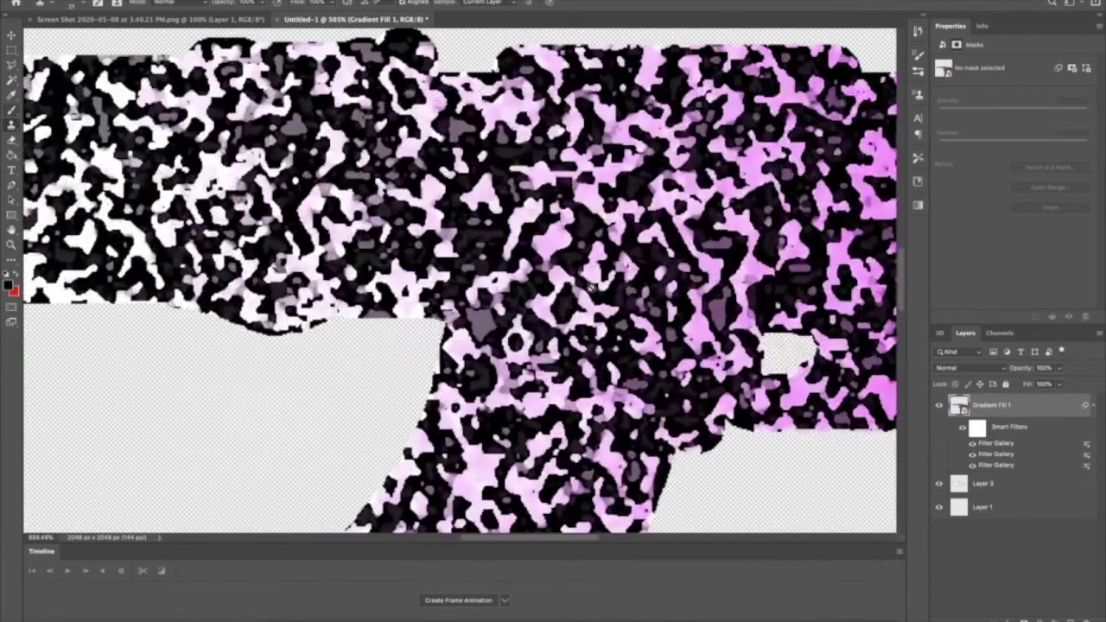
click(9, 286)
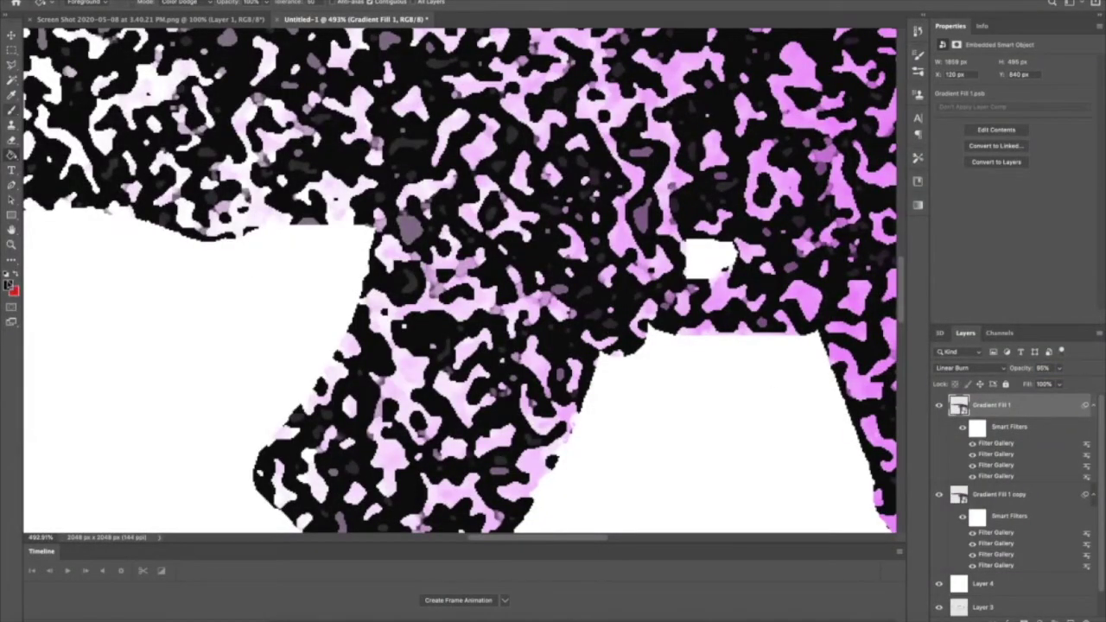
click(8, 286)
click(234, 140)
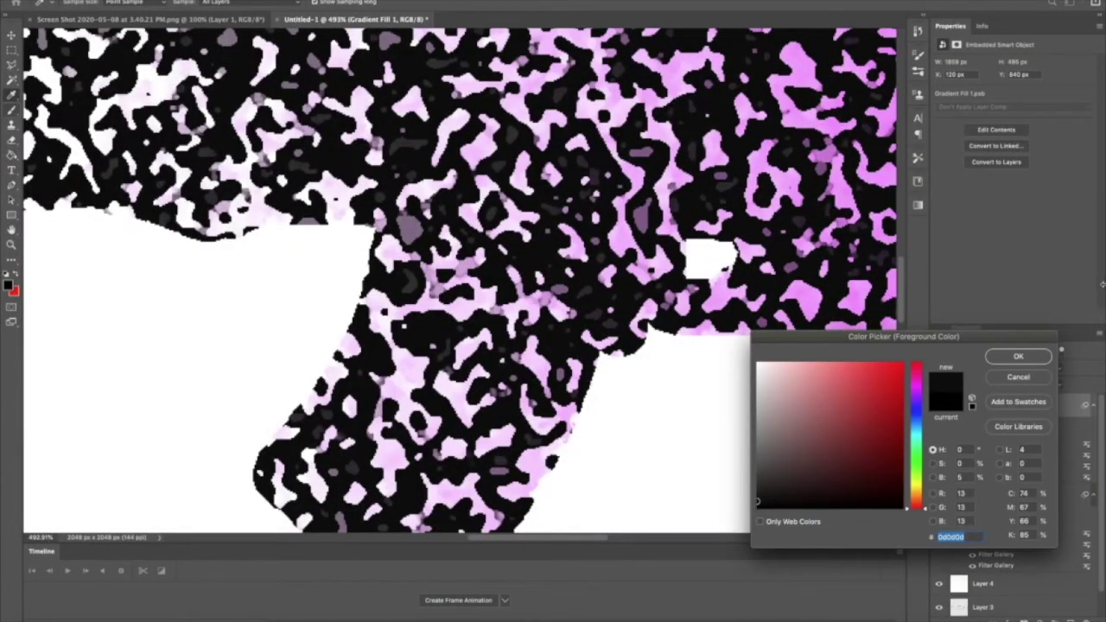
click(1018, 357)
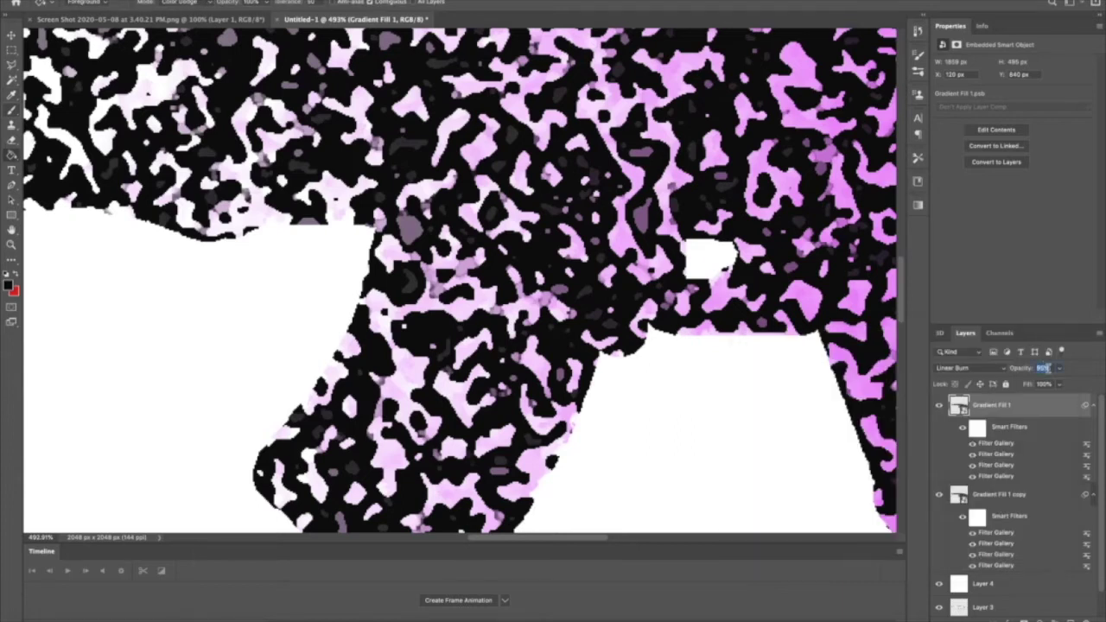
Set the opacity of the Linear Burn layer Gradient Fill 1 to 92%
text(92)
key(Return)
alt+scroll(752, 279, down, 5)
alt+scroll(751, 278, down, 8)
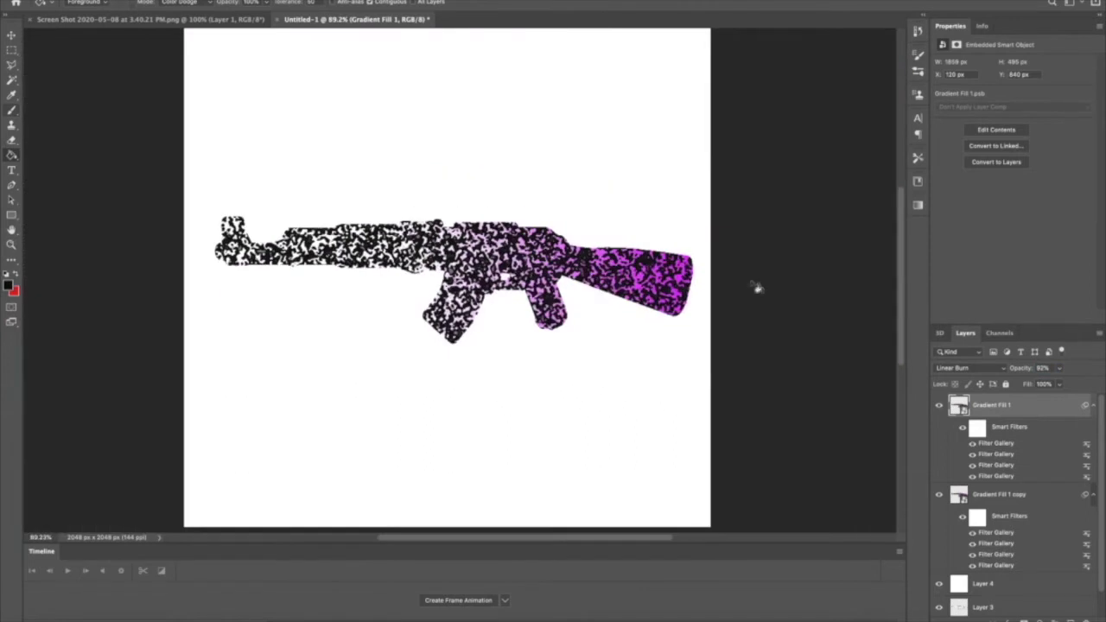
alt+scroll(757, 286, up, 8)
alt+scroll(757, 288, down, 3)
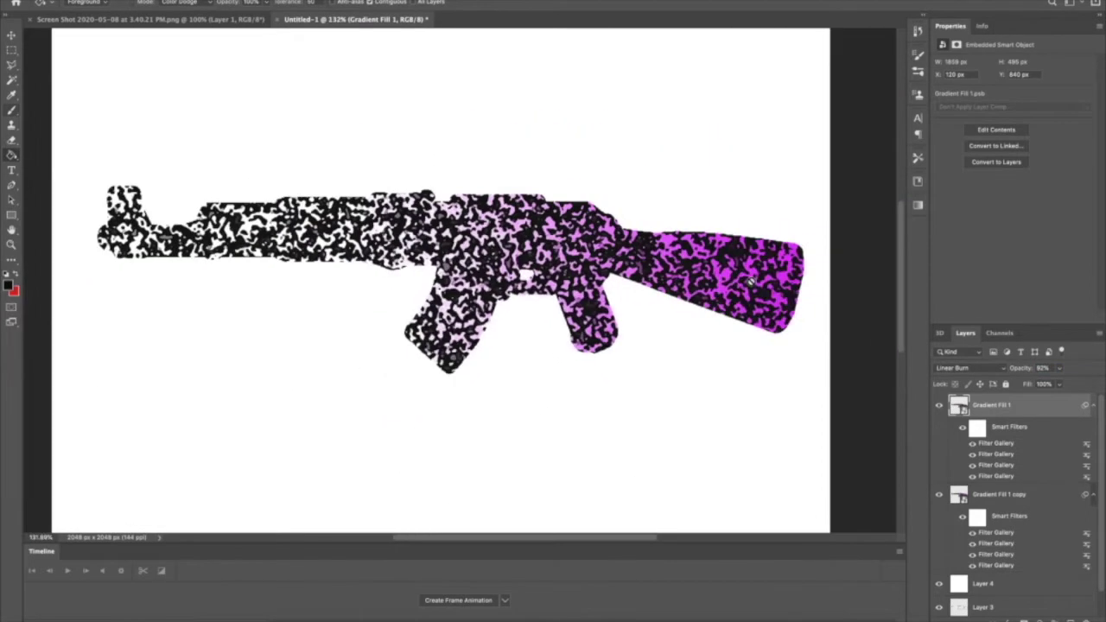
Start a horizontal text layer directly above Gradient Fill 1, placed over the rifle's receiver, and clear its placeholder text
scroll(1025, 516, down, 1)
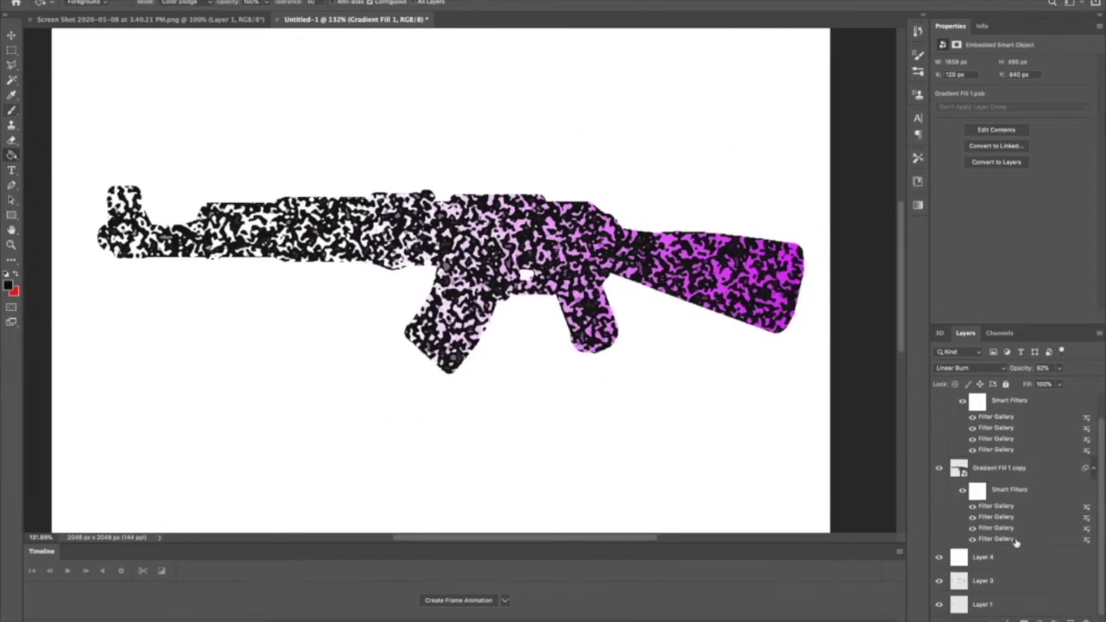
click(1013, 580)
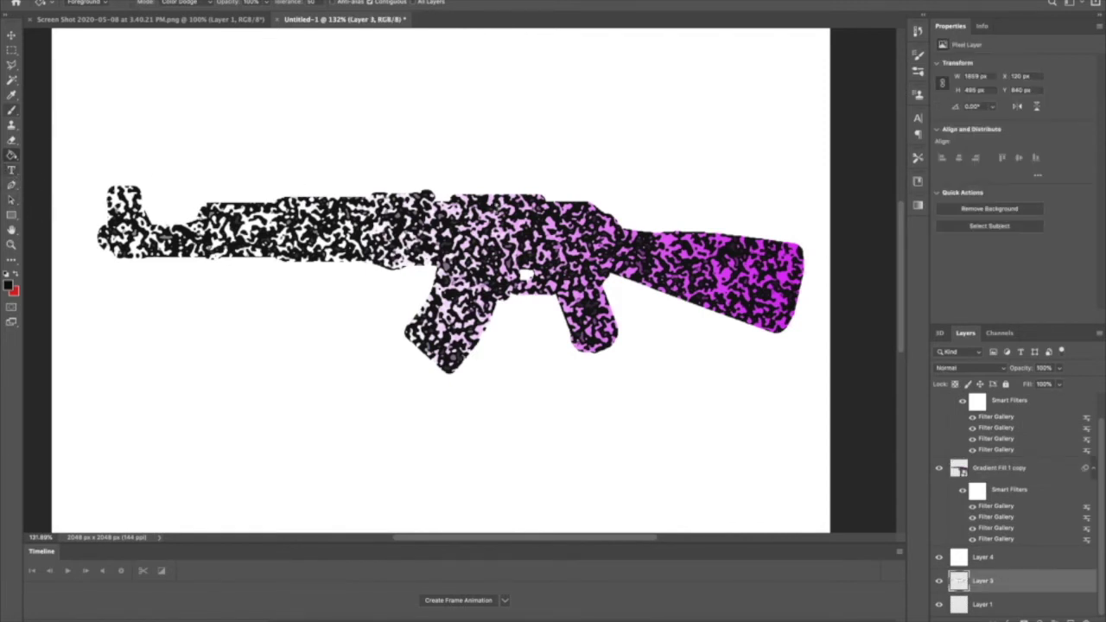
click(11, 170)
scroll(1010, 561, up, 2)
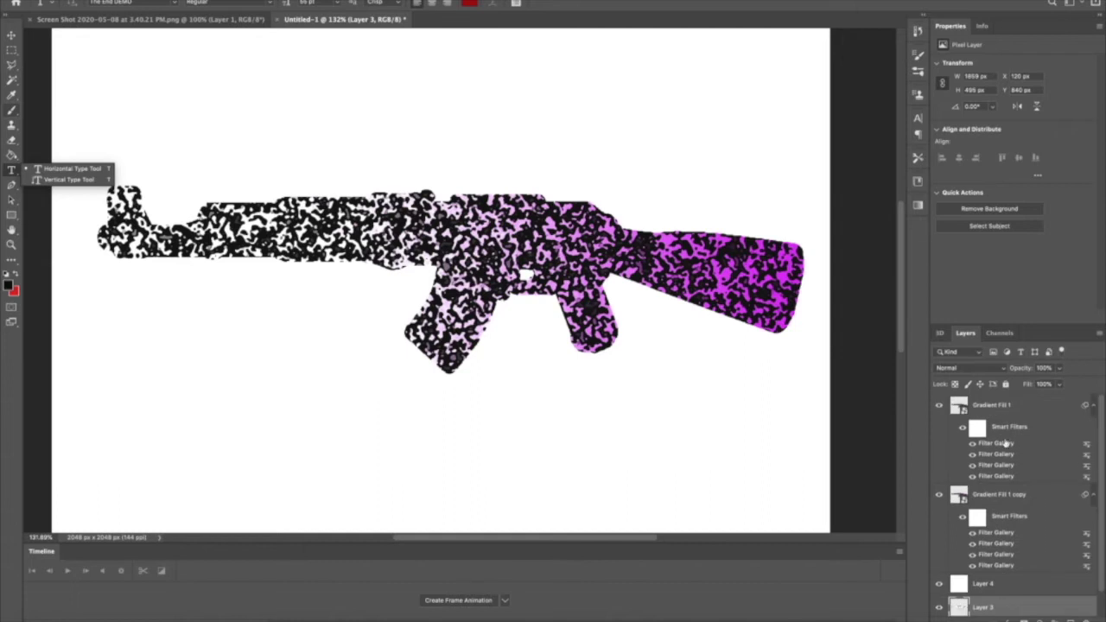
click(1003, 411)
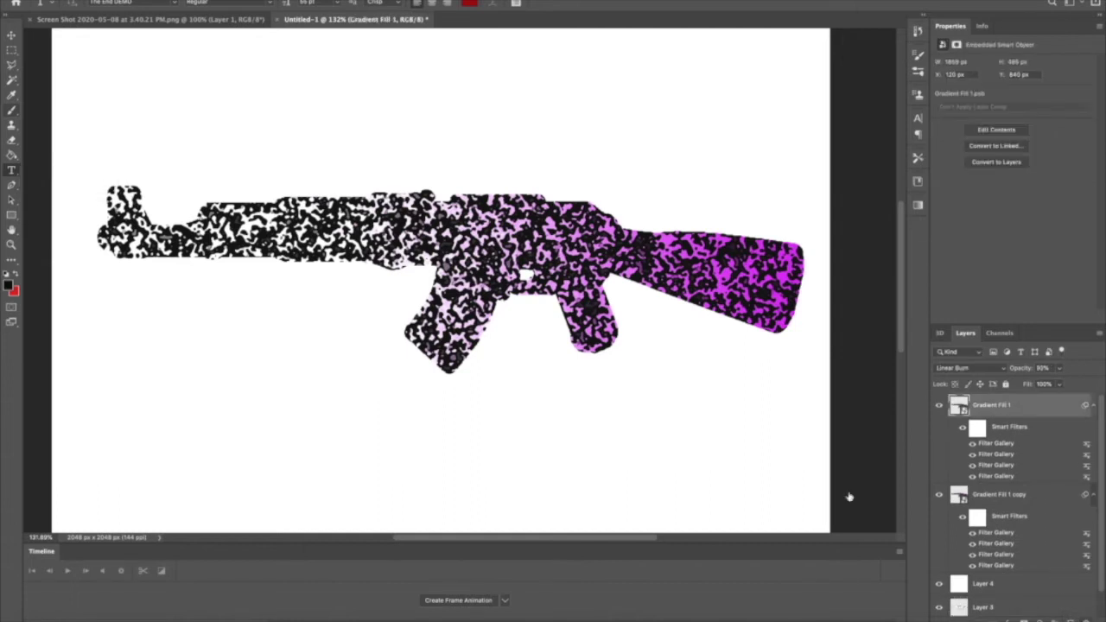
click(433, 234)
key(BackSpace)
Set the new text layer's font to Azonix, replace a first YOUTUBE entry with CAMO, and commit the text
click(1039, 148)
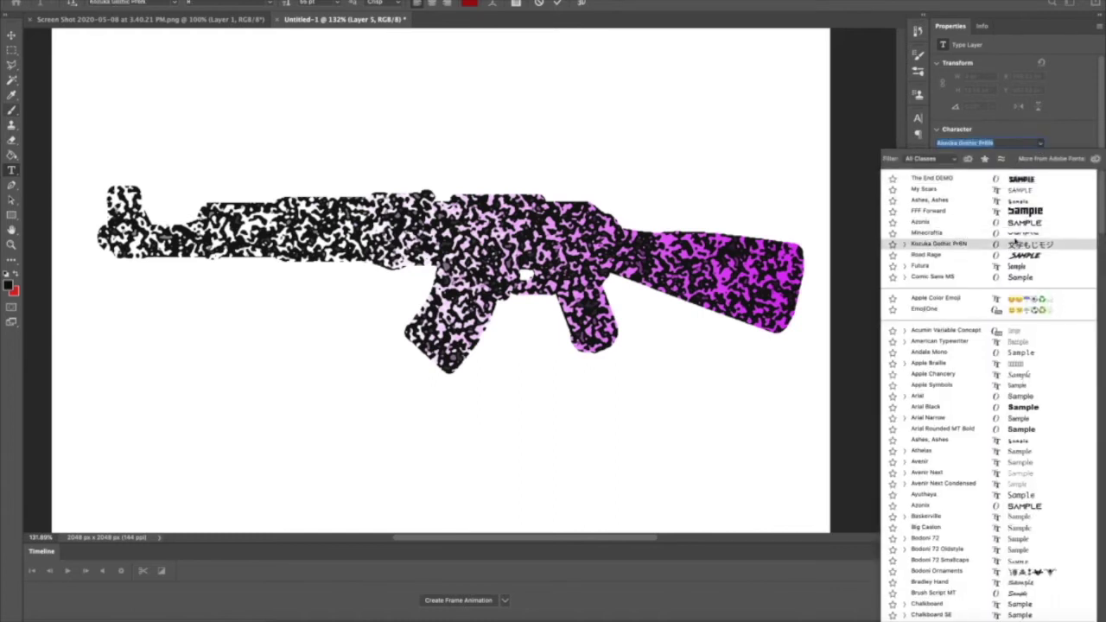
click(1027, 224)
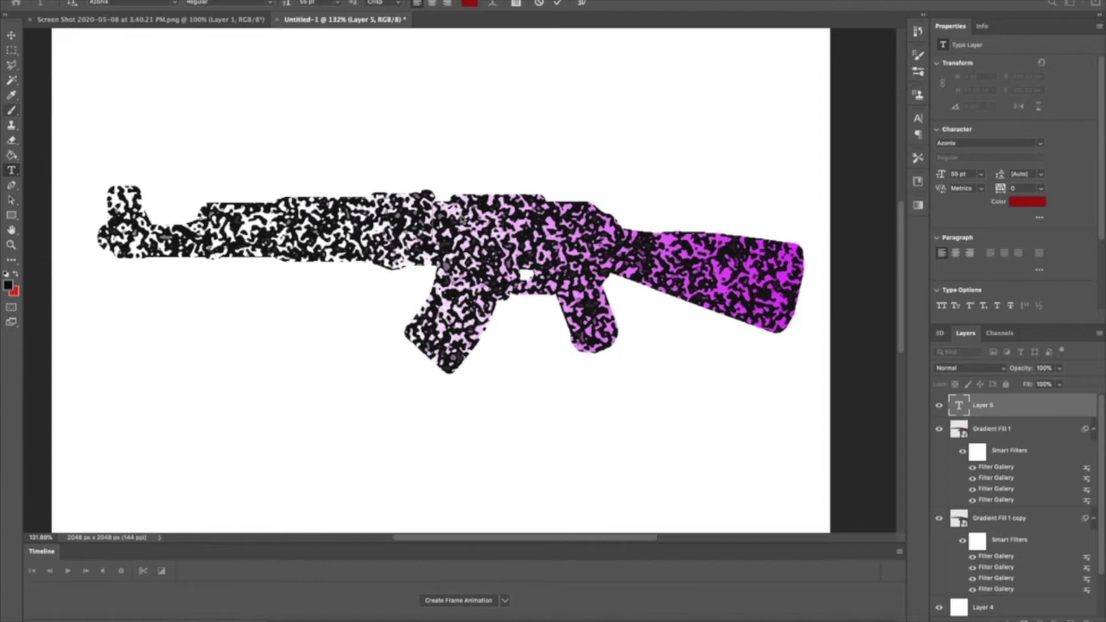
text(YOUTUBE)
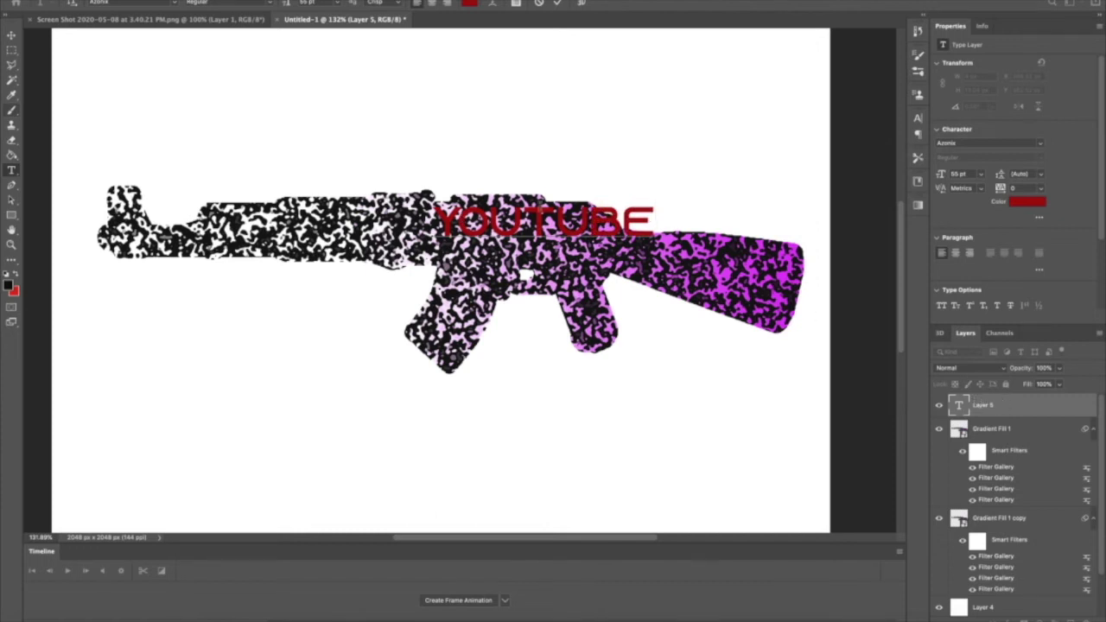
key(super+a)
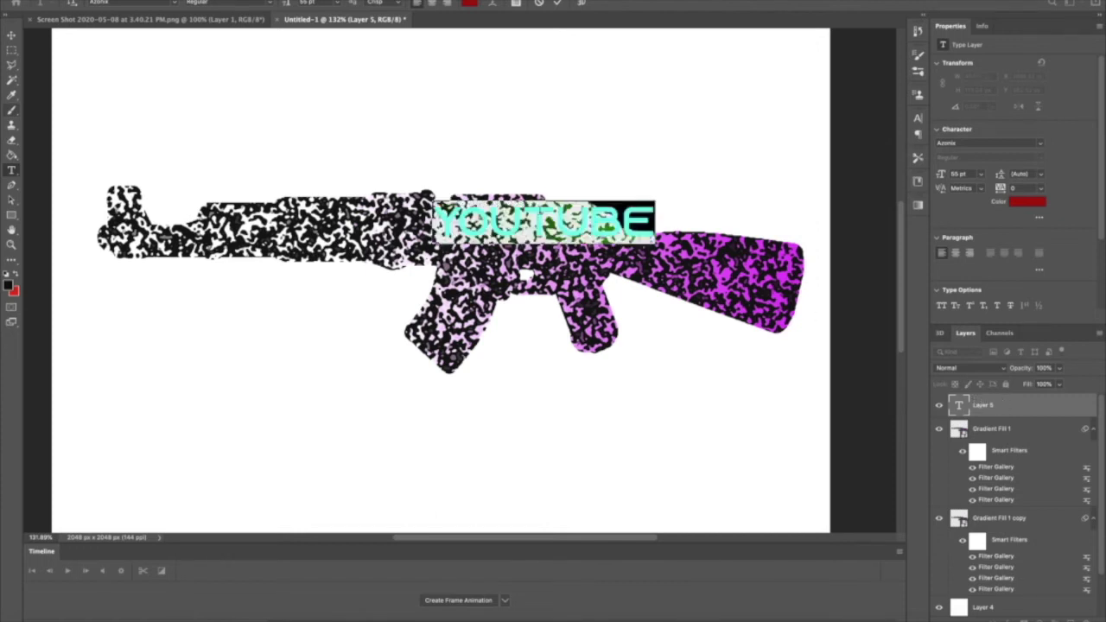
text(CAMO)
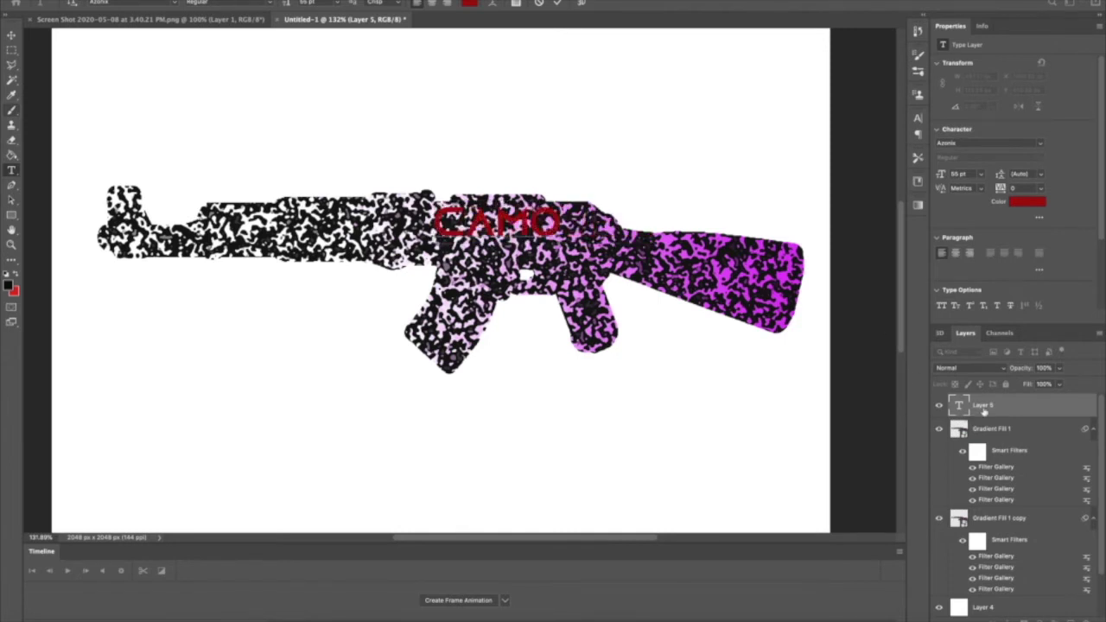
click(987, 411)
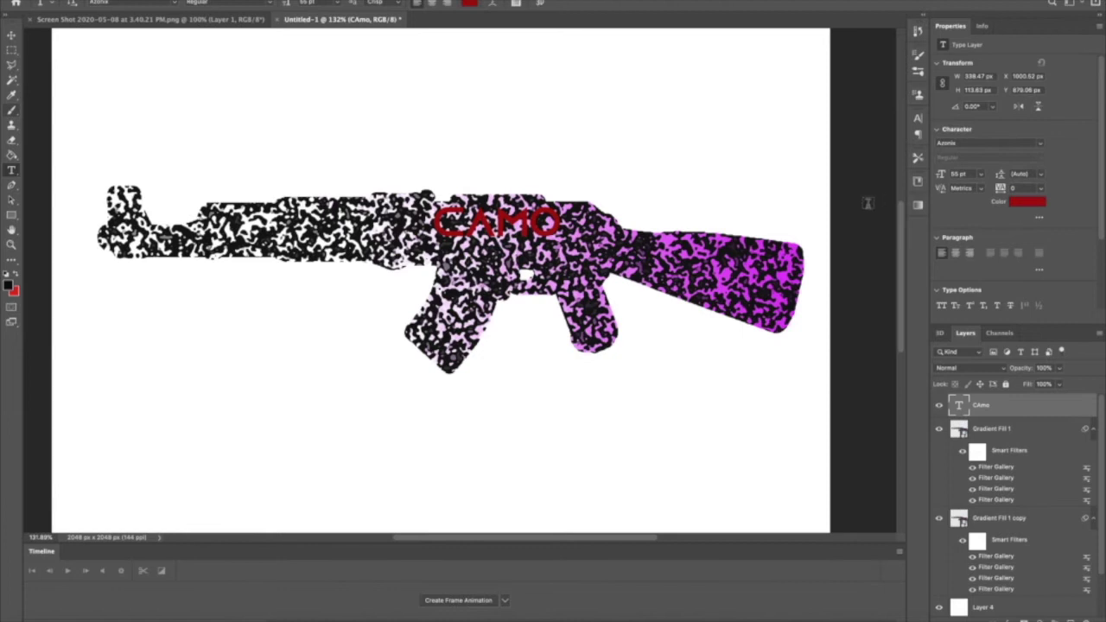
Move the CAMO lettering slightly down and toward the stock so it sits on the rifle's receiver
key(super+t)
drag(469, 214, 477, 222)
click(1019, 406)
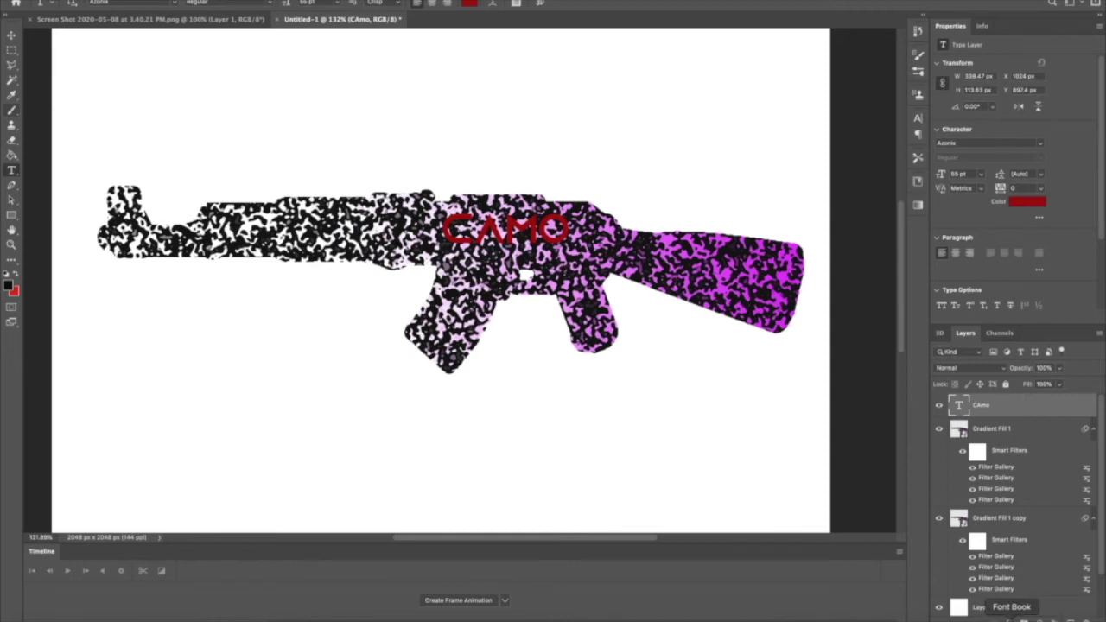
Add a gradient overlay to the CAMO text from the cyan-magenta-yellow preset, removing the yellow stop and placing magenta at the end
click(1010, 617)
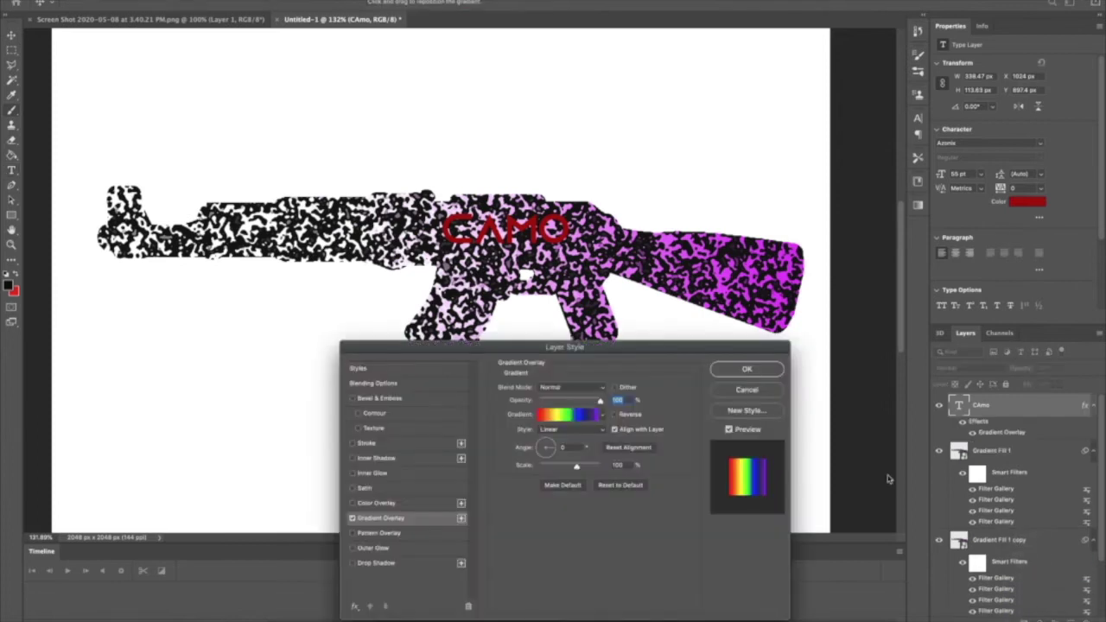
click(575, 414)
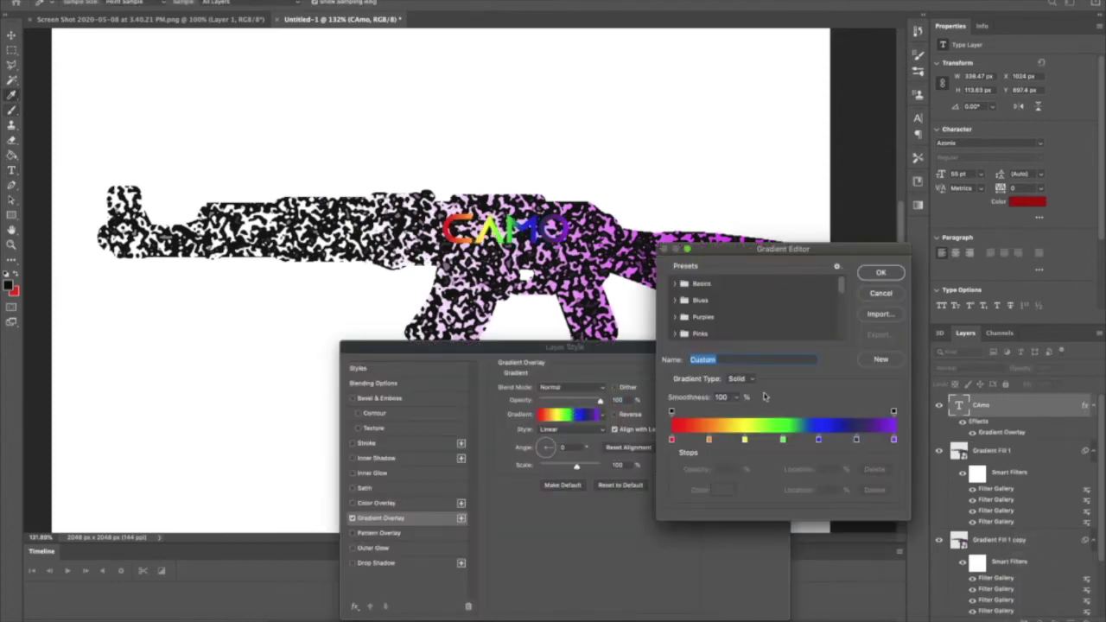
scroll(741, 327, down, 5)
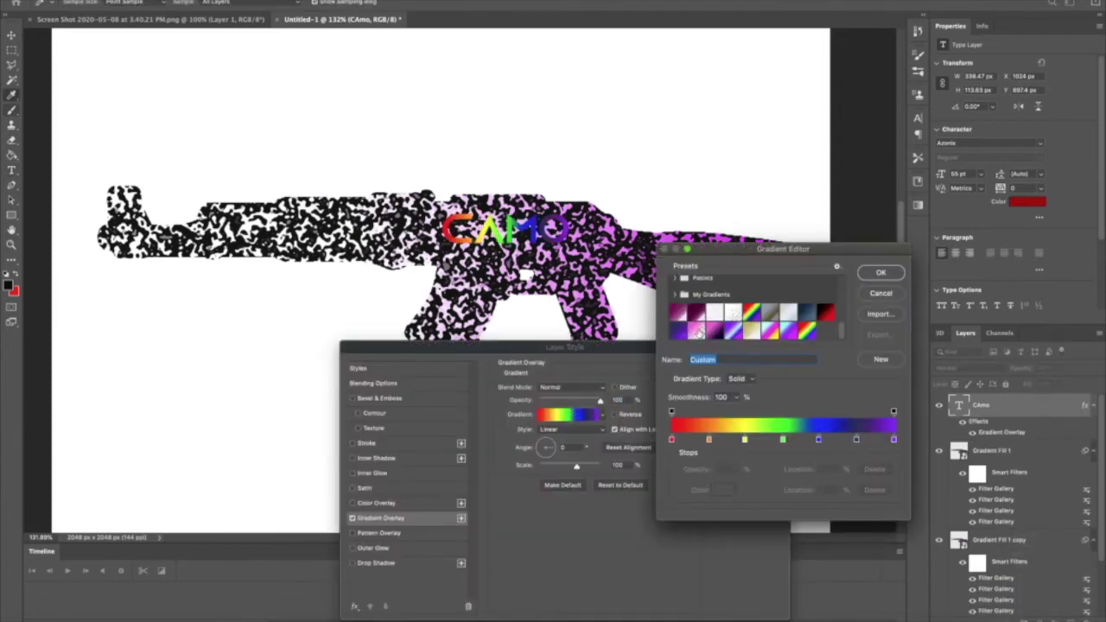
click(769, 331)
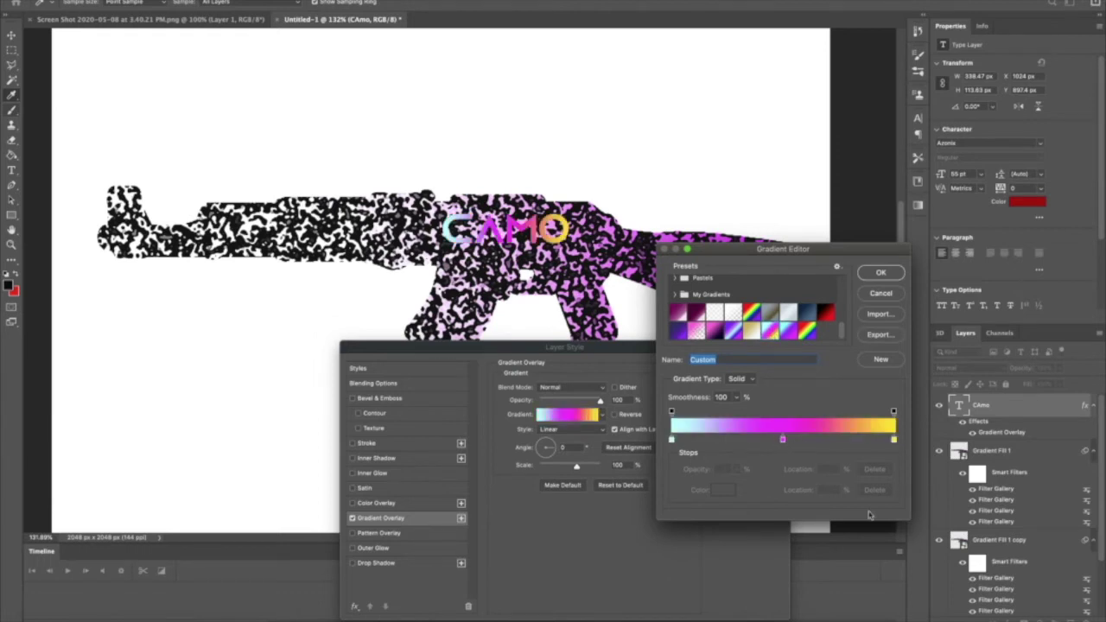
double_click(895, 441)
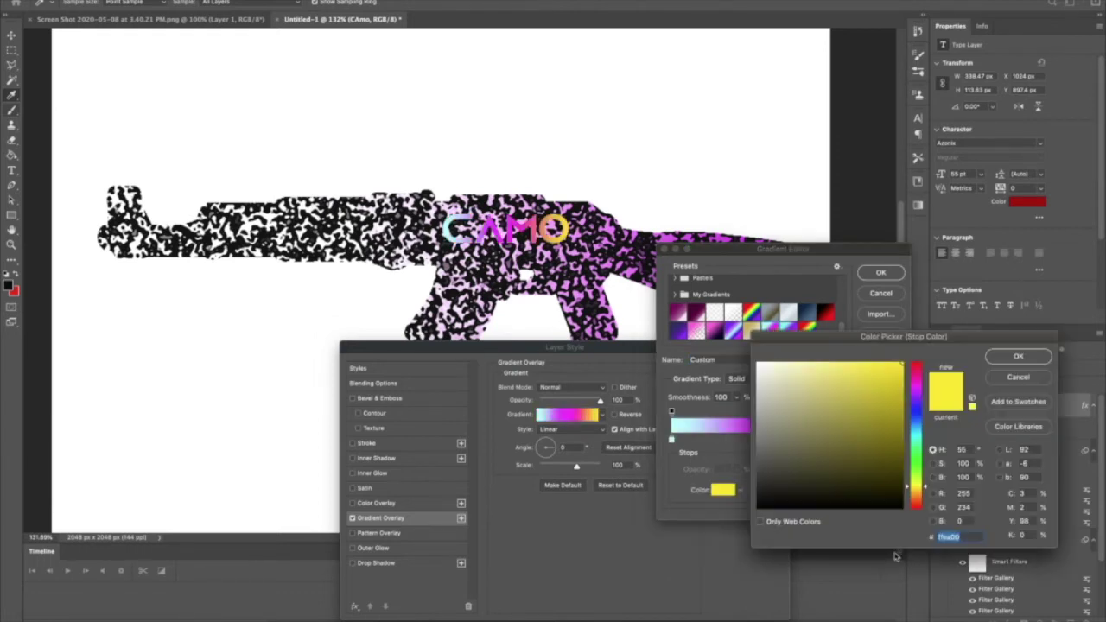
click(1019, 356)
drag(896, 442, 965, 468)
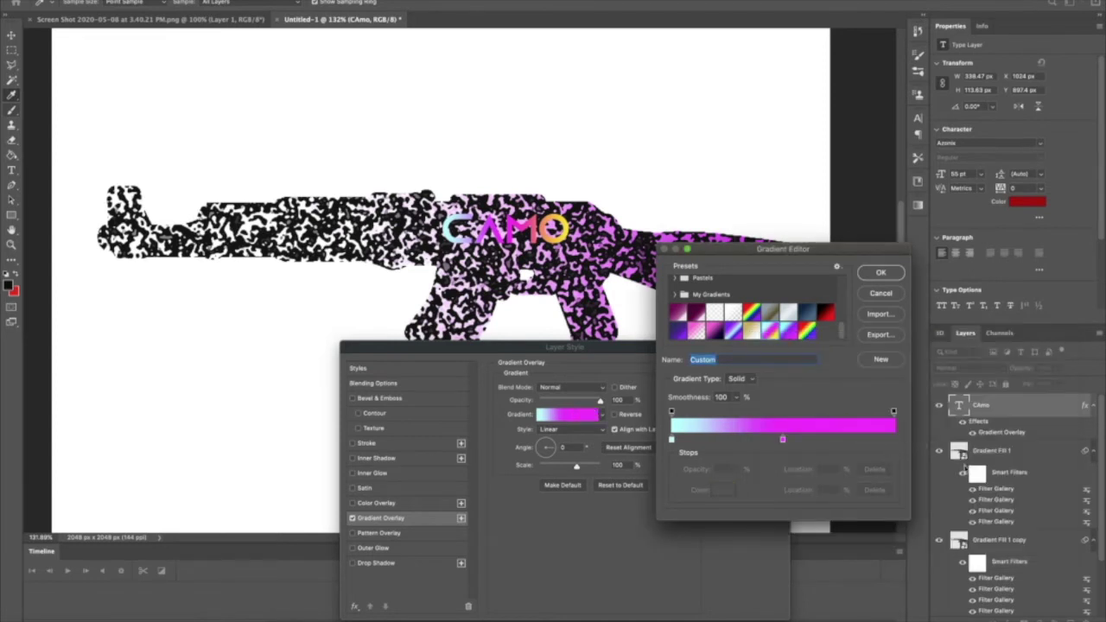
drag(783, 439, 952, 441)
Set the overlay gradient's start stop to white sampled from the canvas and accept the gradient
click(673, 442)
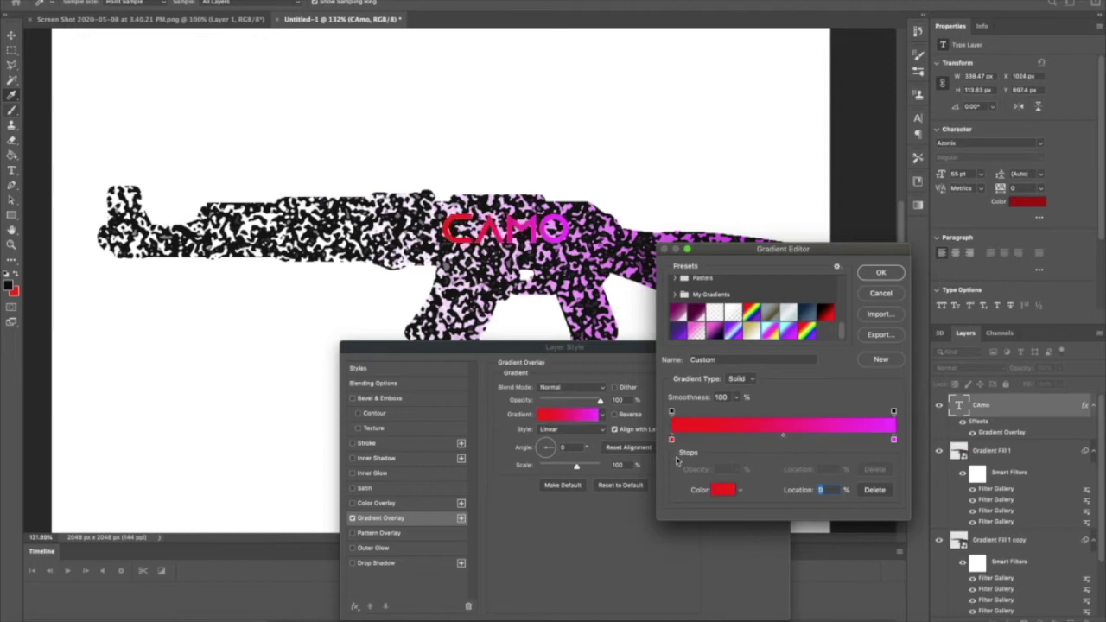
click(670, 443)
click(727, 491)
drag(851, 370, 637, 309)
click(1019, 357)
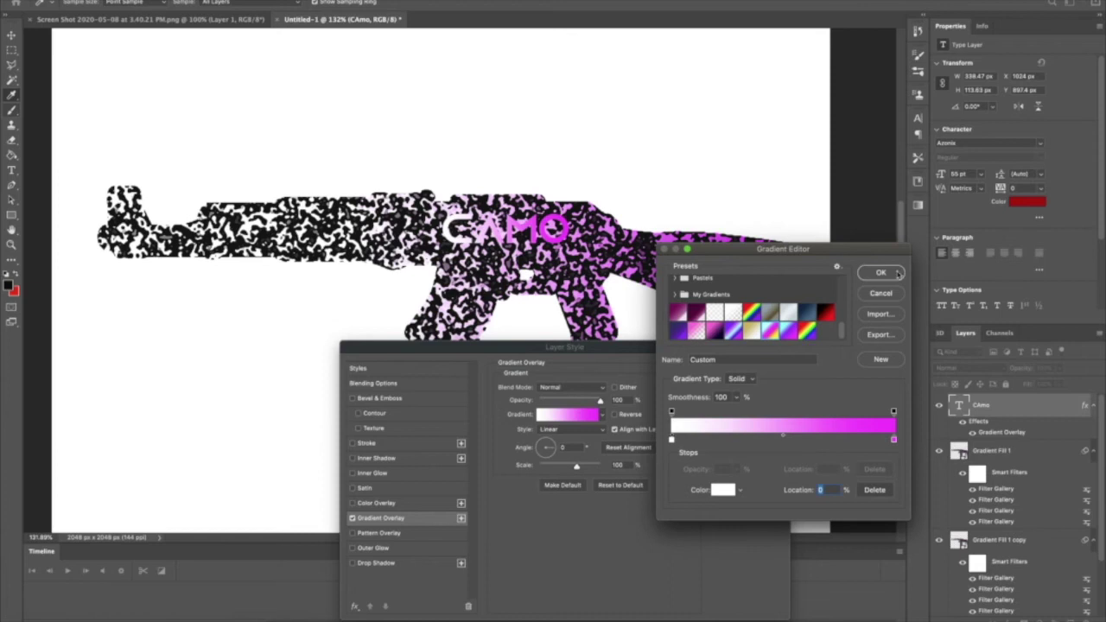
click(881, 273)
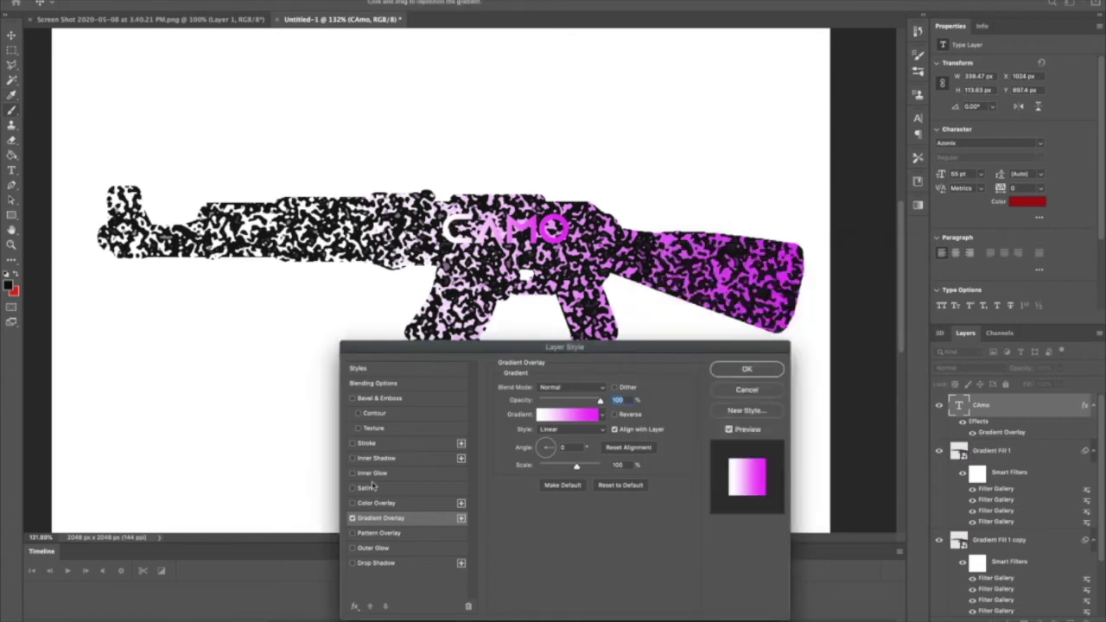
Add a stroke and an outer glow to the CAMO text, with the glow colour set to white #ffffff
click(376, 446)
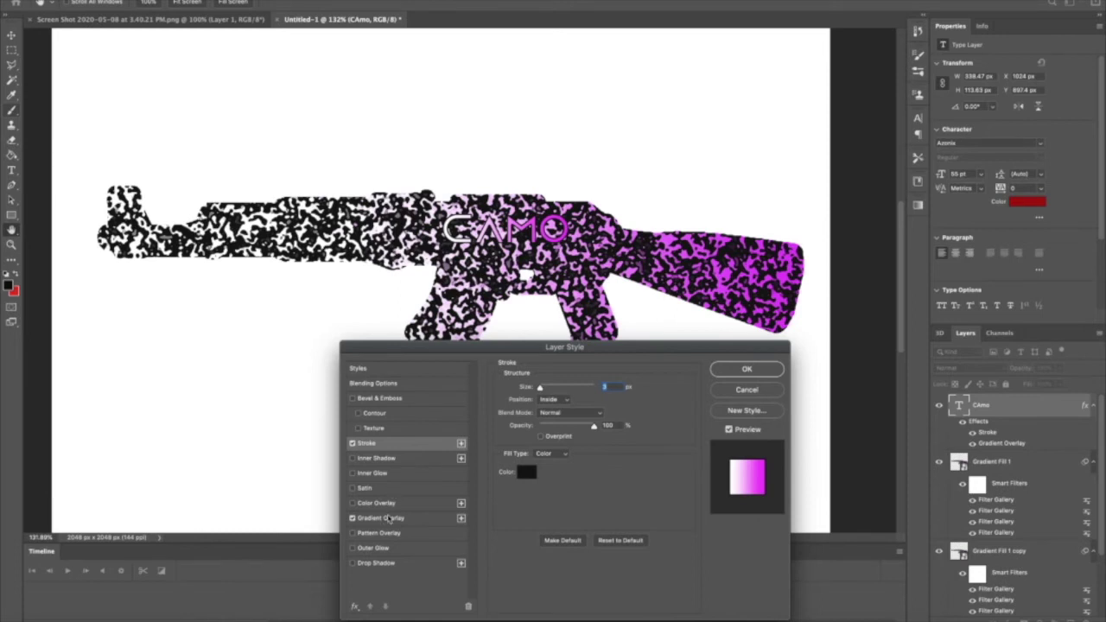
click(373, 548)
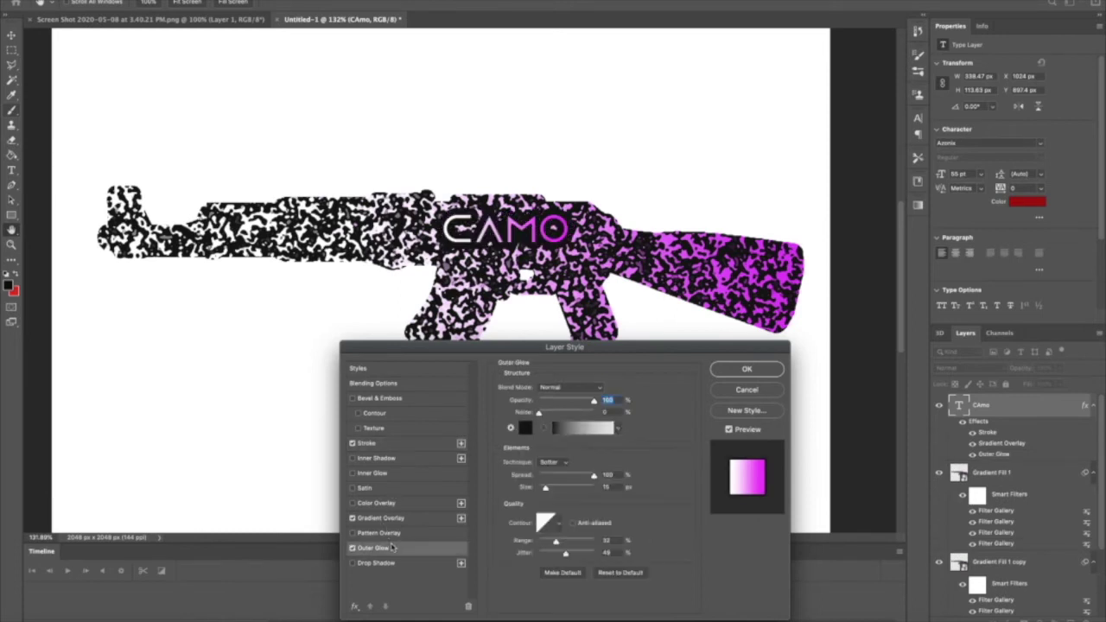
click(525, 428)
click(692, 187)
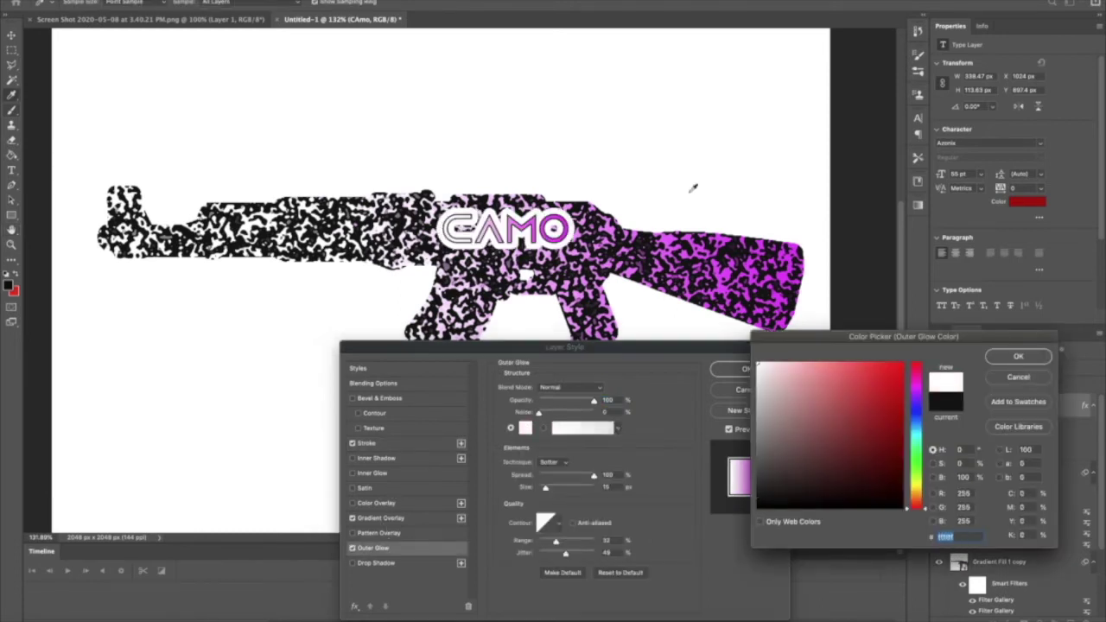
click(1018, 355)
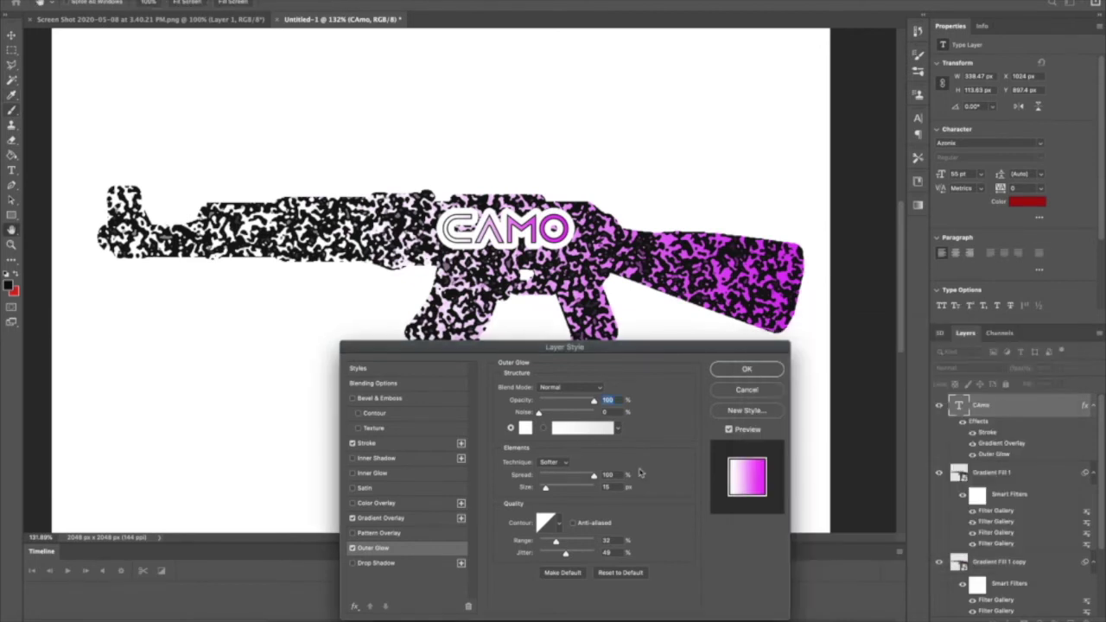
Set the outer glow's size to 4 px, apply the layer style, and nudge the CAMO text slightly down
click(608, 487)
text(5)
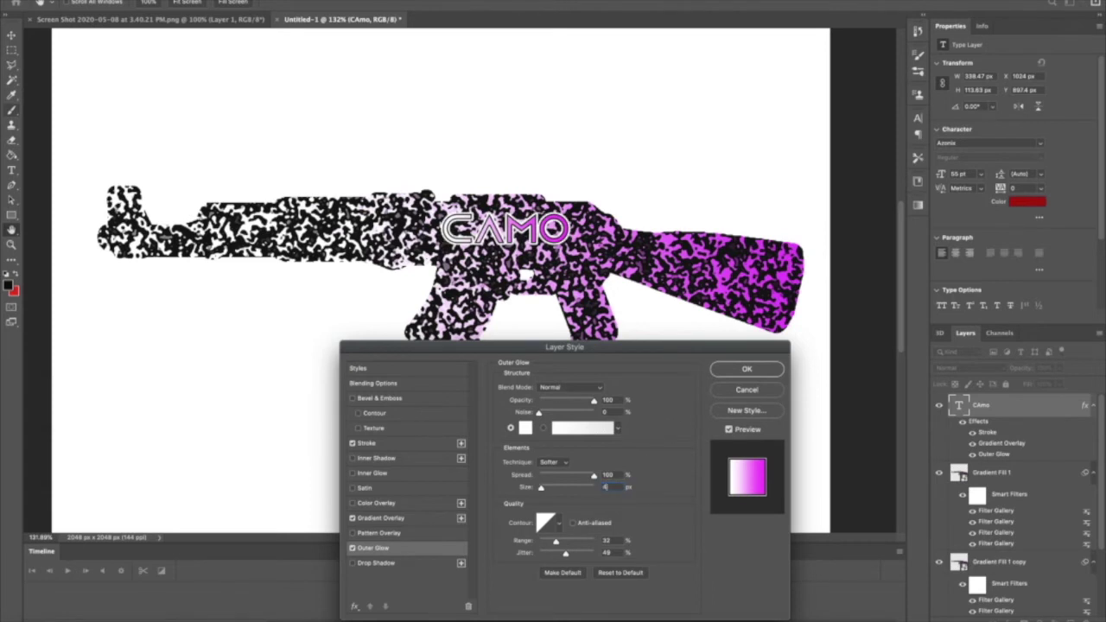
text(2)
key(BackSpace)
text(3)
key(Up)
click(747, 369)
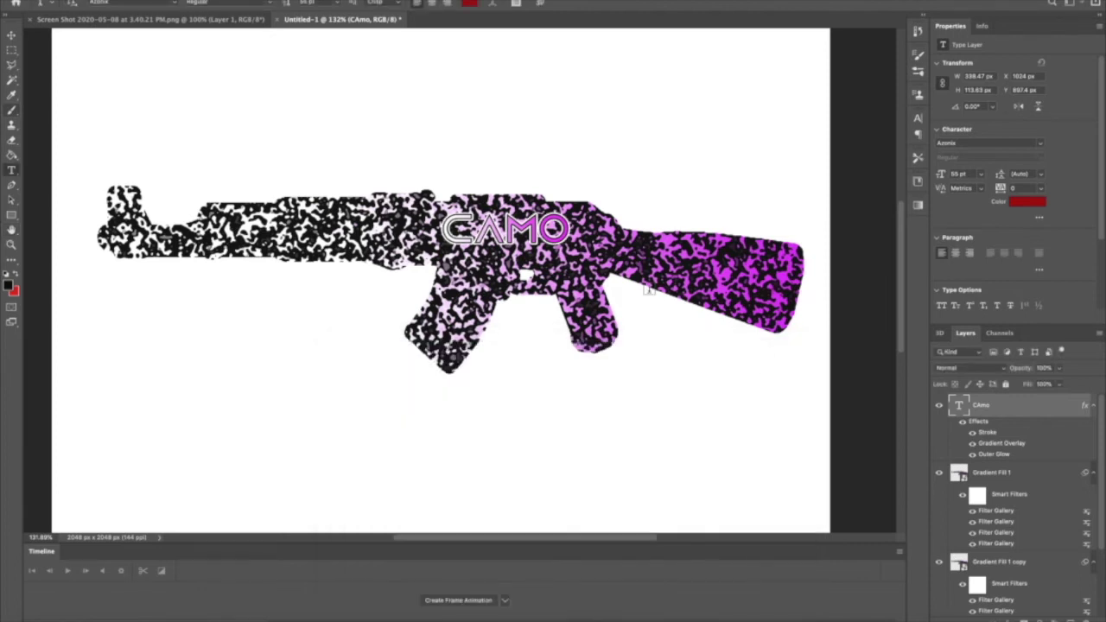
super+drag(501, 231, 501, 236)
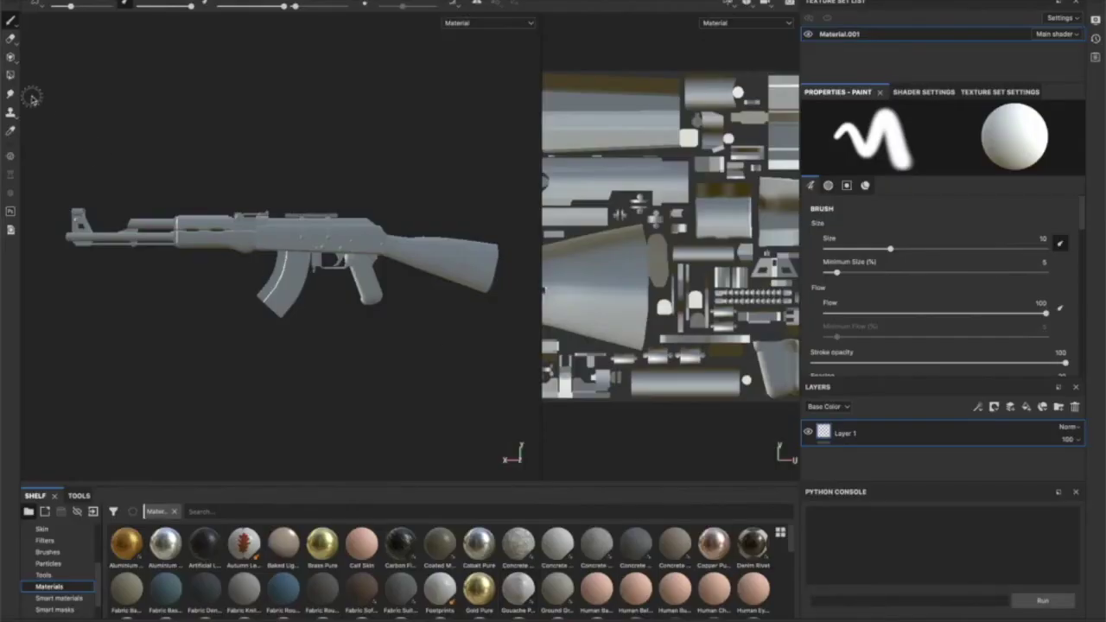
In Substance Painter, activate the Projection tool and set the camera to orthographic view
click(11, 58)
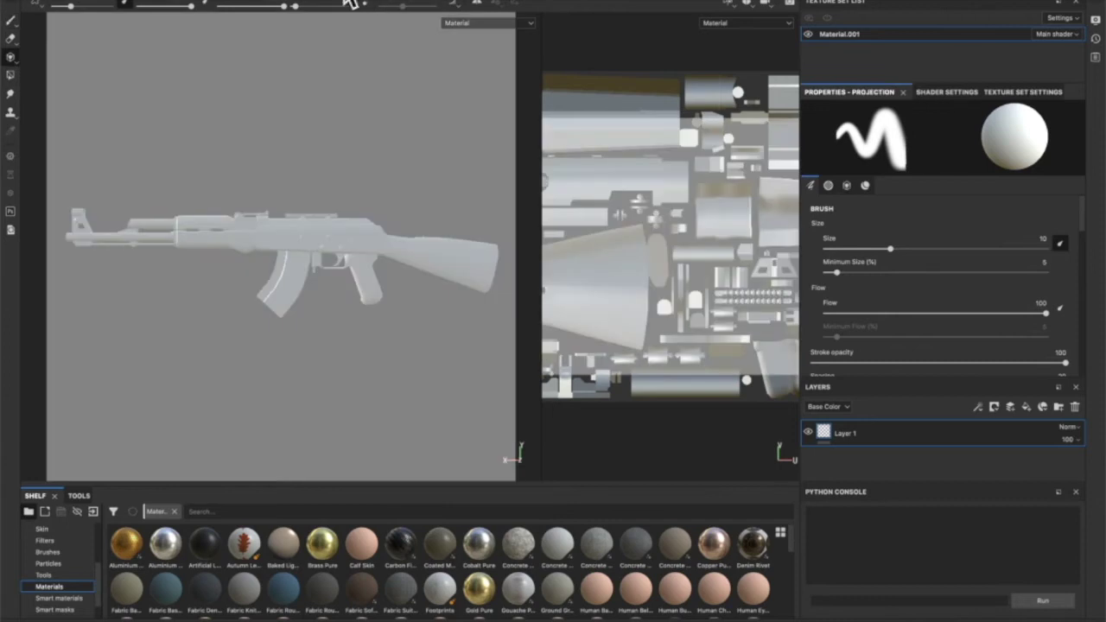
click(765, 3)
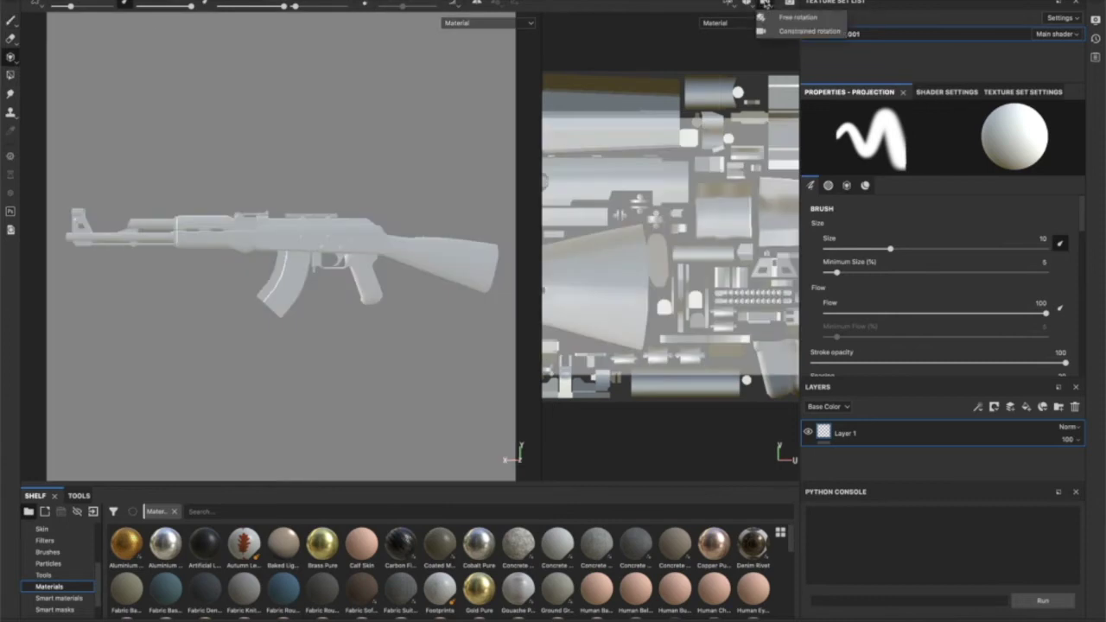
click(765, 3)
click(753, 2)
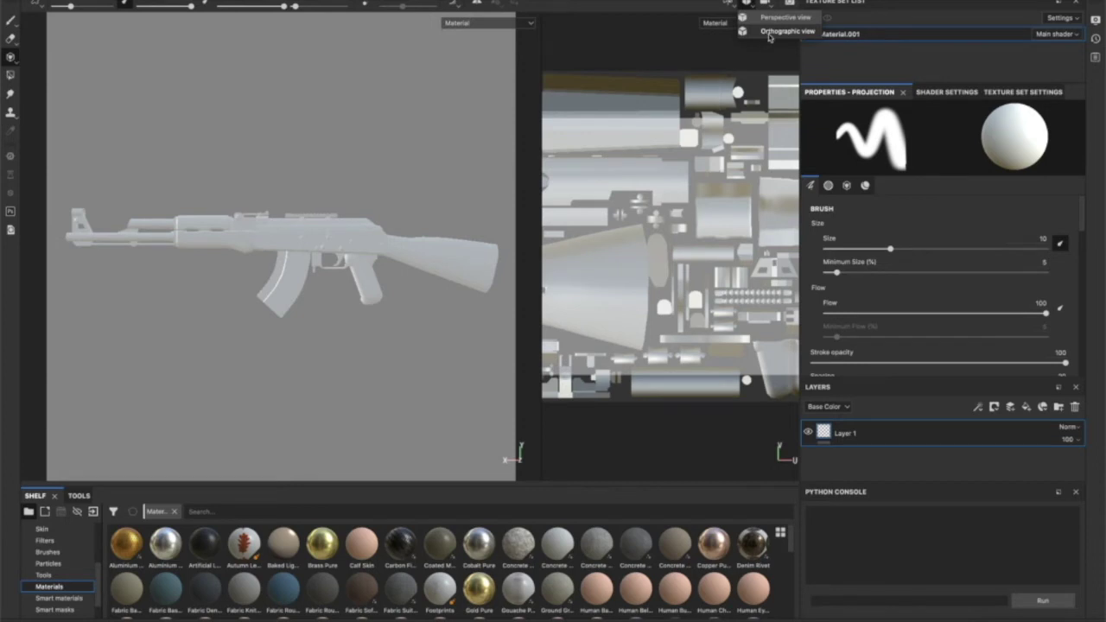
click(770, 33)
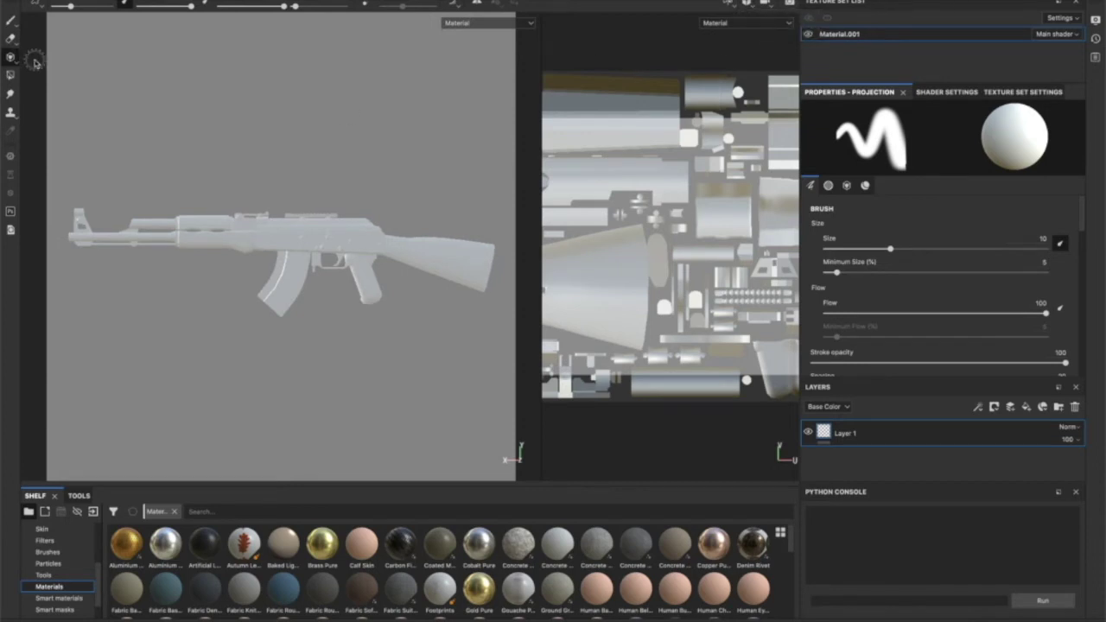
click(10, 22)
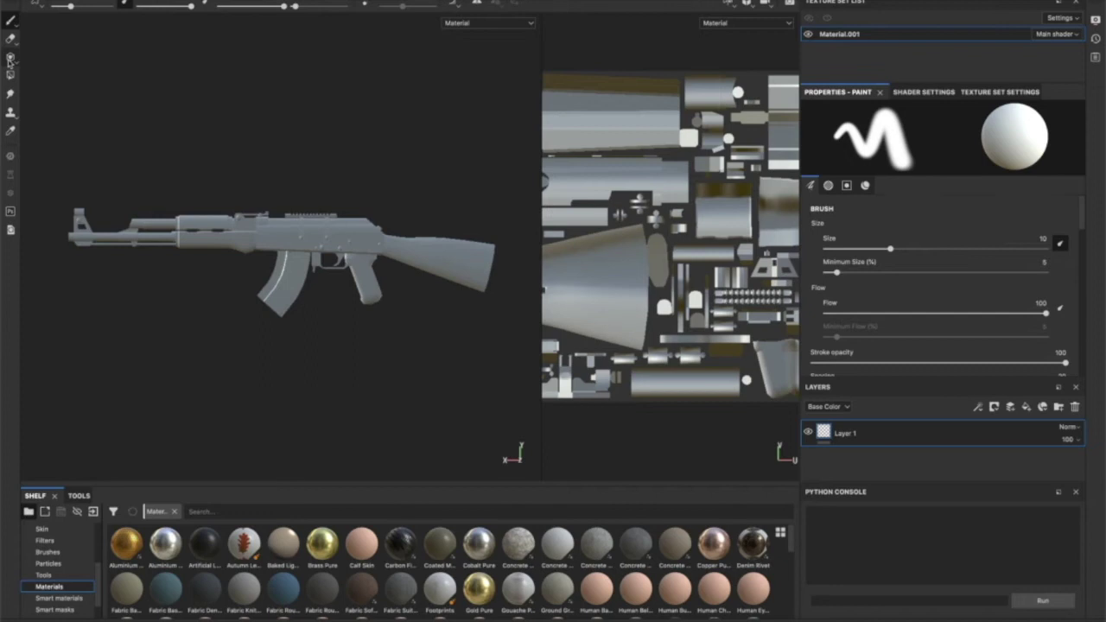
right_click(7, 59)
click(8, 57)
click(10, 57)
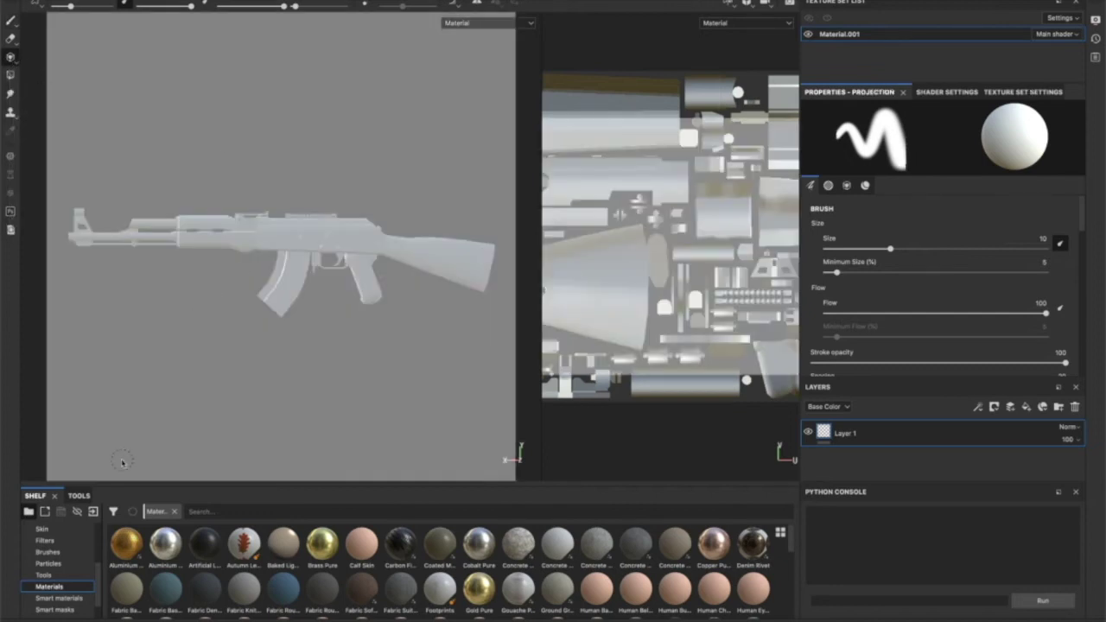
Add Youtubetestgun.png from the Documents folder to the list of resources for import
click(93, 513)
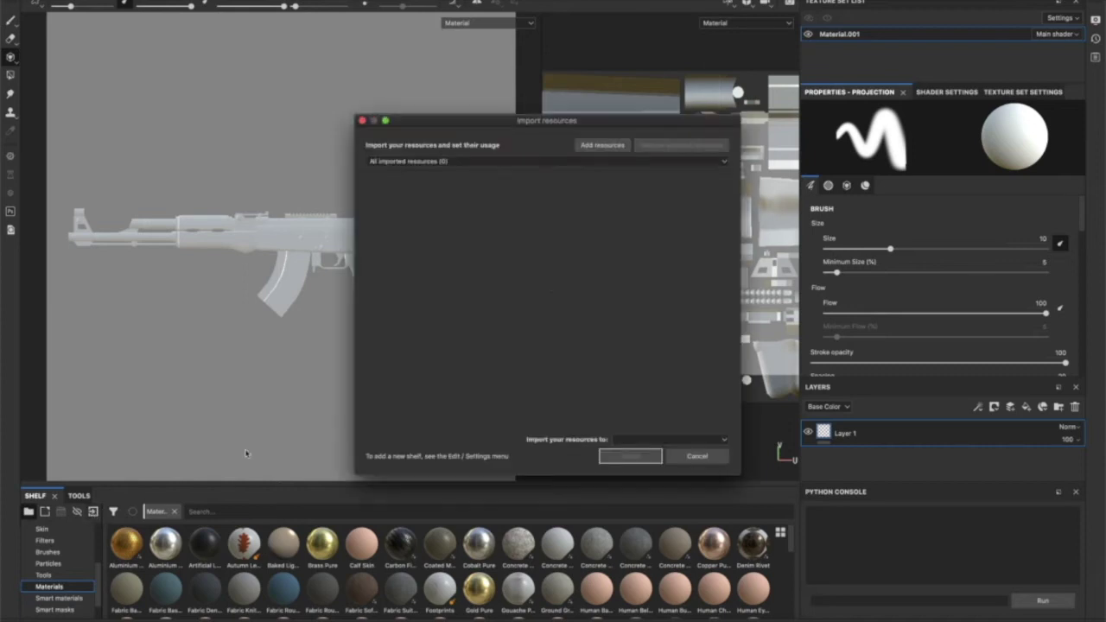
click(605, 145)
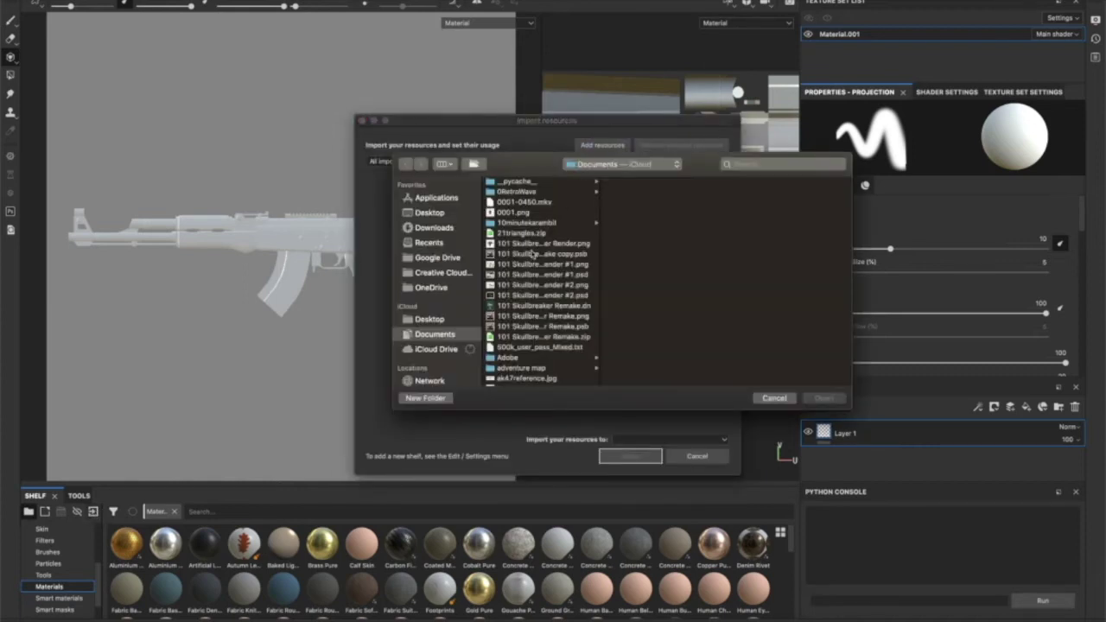
click(534, 255)
key(c)
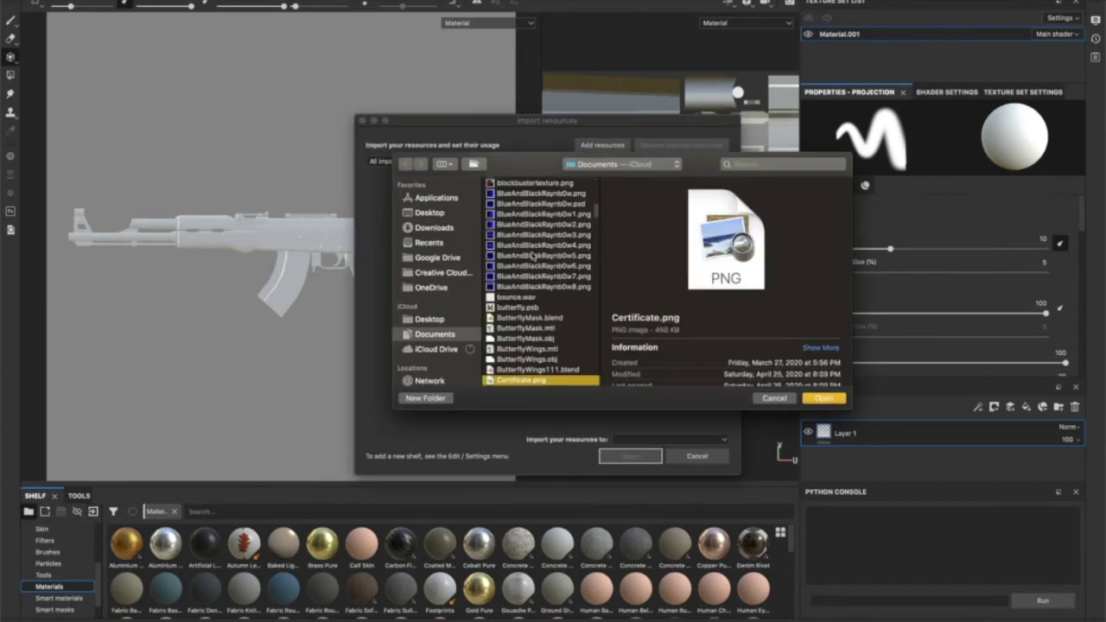
scroll(532, 256, down, 2)
key(y)
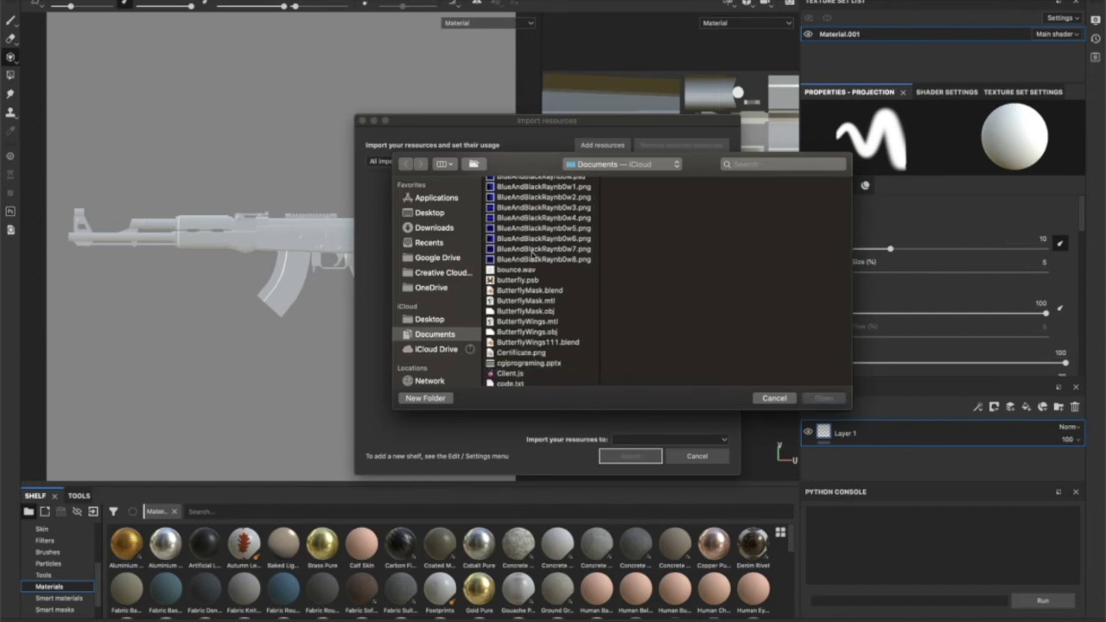
key(Return)
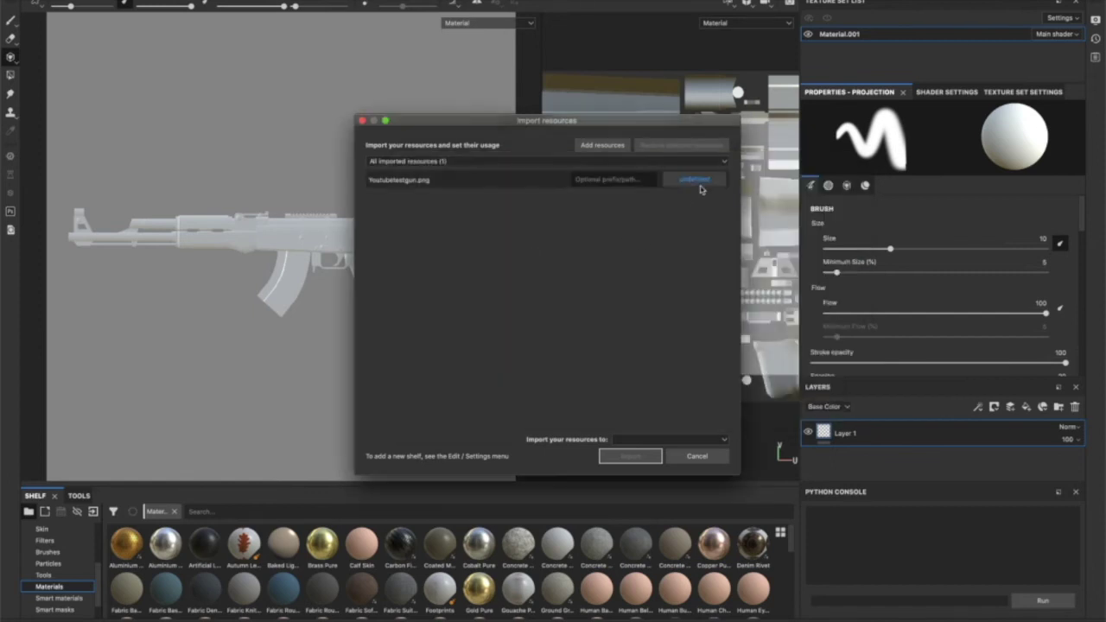
Set the resource's usage to environment and import it into the project 'PBR - Metallic Roughness'
click(702, 184)
click(724, 213)
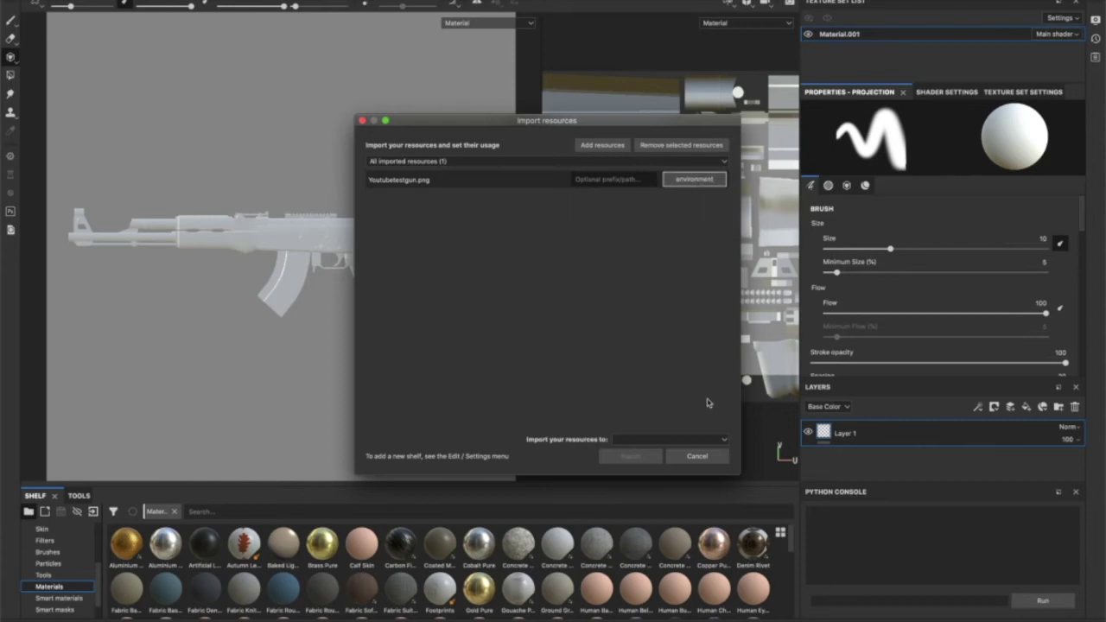
click(683, 440)
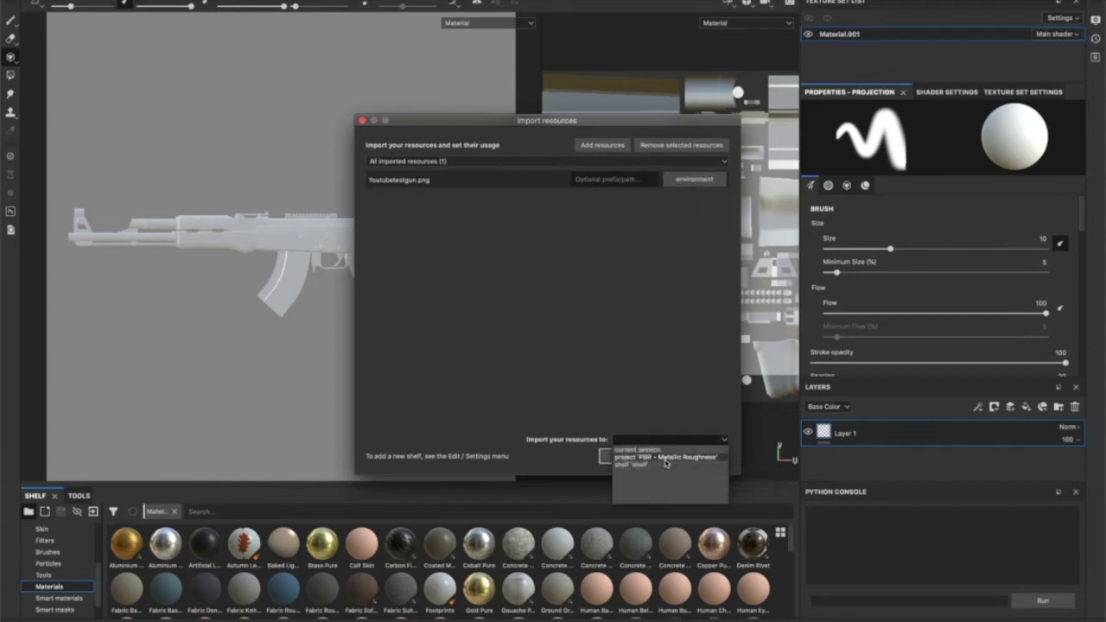
click(663, 460)
click(631, 456)
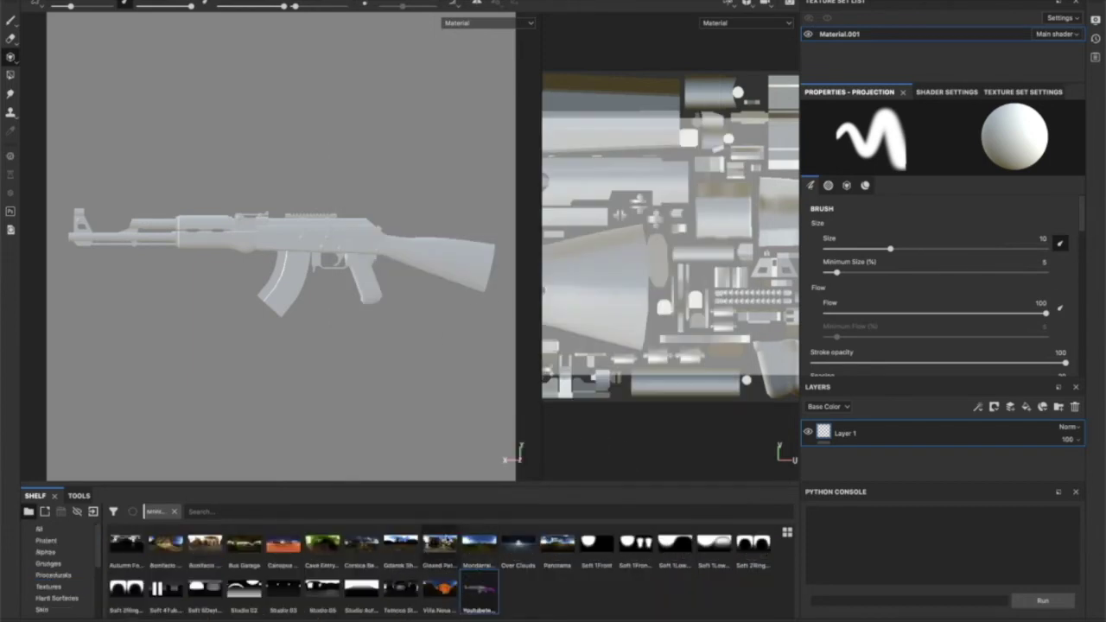
Assign the imported Youtubetestgun image as the projection's Base Color
scroll(905, 296, down, 10)
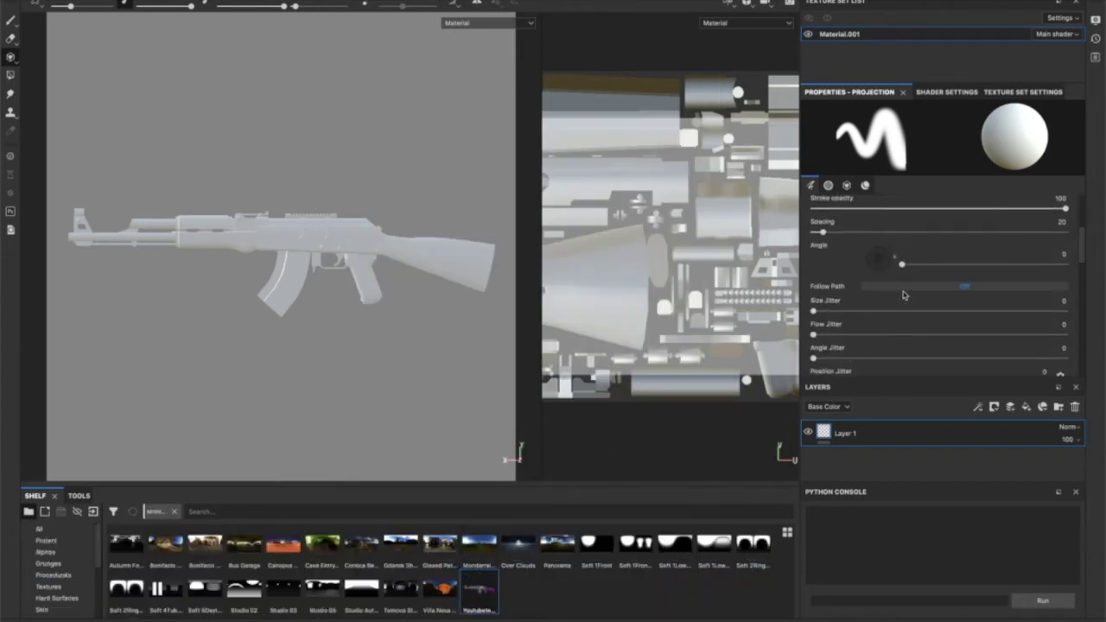
scroll(904, 296, down, 4)
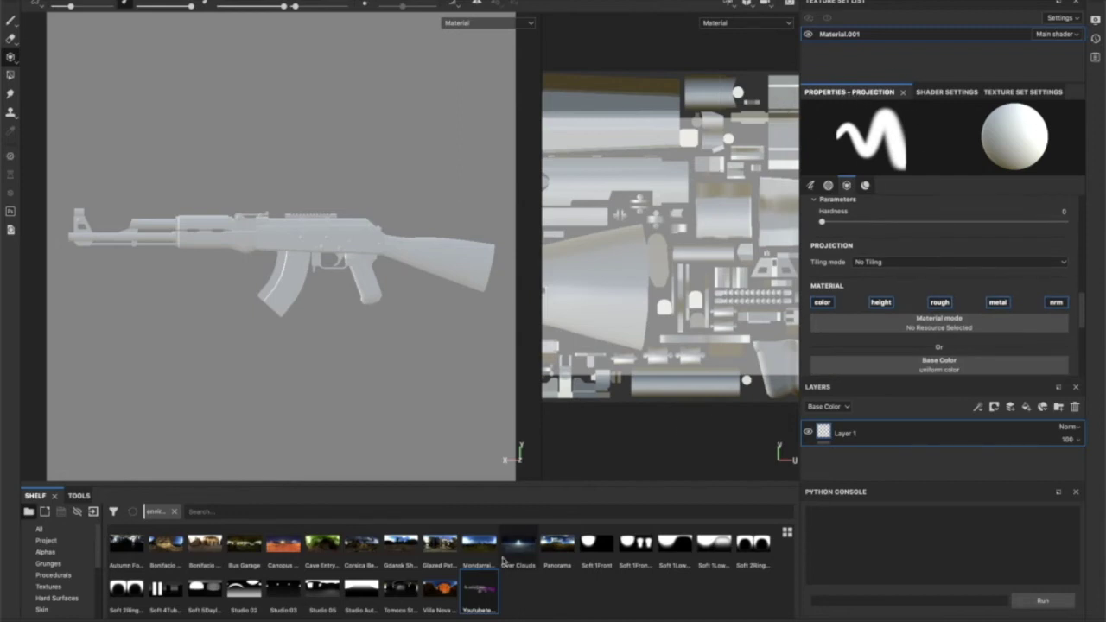
drag(472, 598, 945, 365)
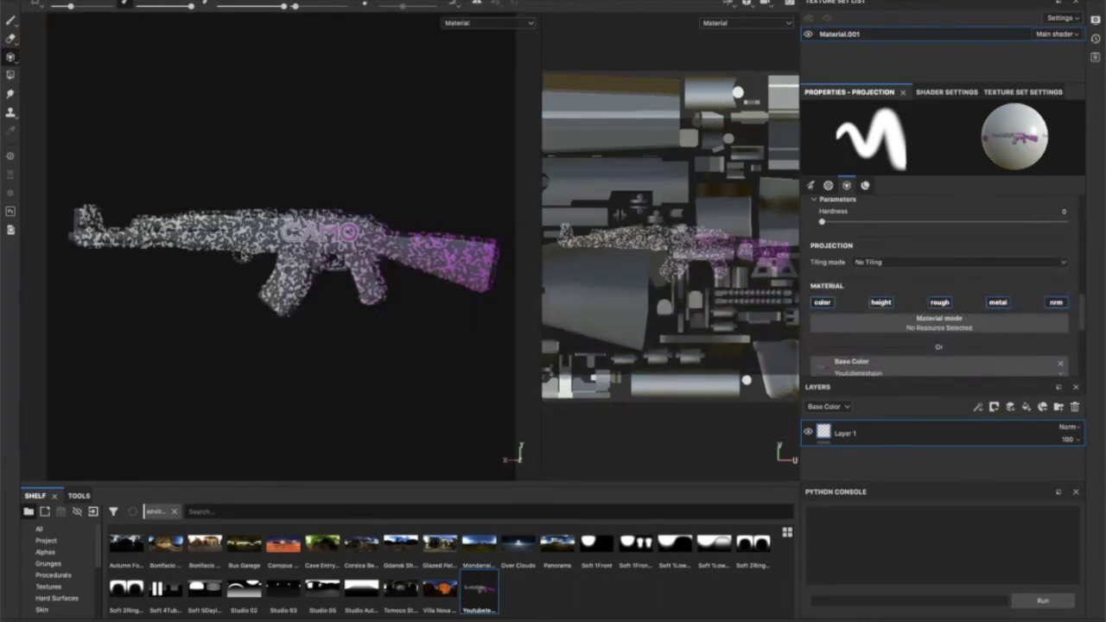
Align the rifle with the projected skin image, enlarge the brush, and paint the projection over the whole side
mouse_move(242, 256)
alt+middle_down()
mouse_move(236, 262)
mouse_move(252, 251)
alt+middle_up()
alt+right_drag(254, 252, 251, 251)
alt+middle_drag(251, 252, 250, 252)
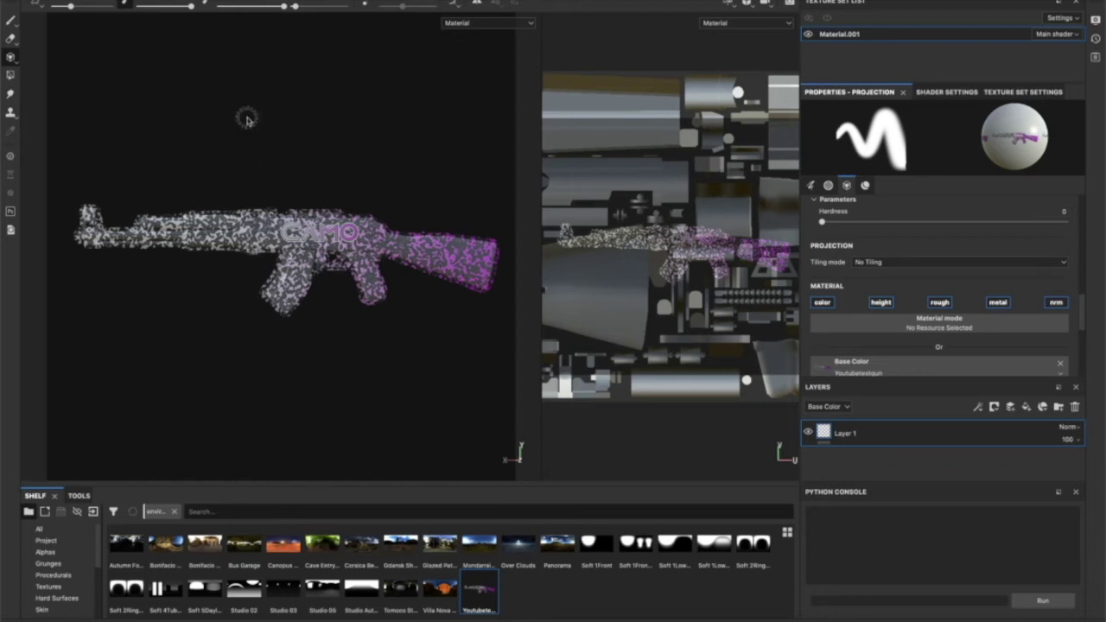
drag(72, 7, 114, 9)
mouse_move(143, 252)
mouse_down()
mouse_move(161, 207)
mouse_move(207, 213)
mouse_up()
mouse_move(286, 212)
mouse_down()
mouse_move(296, 217)
mouse_move(355, 171)
mouse_move(54, 184)
mouse_move(210, 272)
mouse_move(89, 210)
mouse_move(432, 271)
mouse_move(282, 282)
mouse_move(259, 242)
mouse_move(519, 256)
mouse_move(534, 240)
mouse_up()
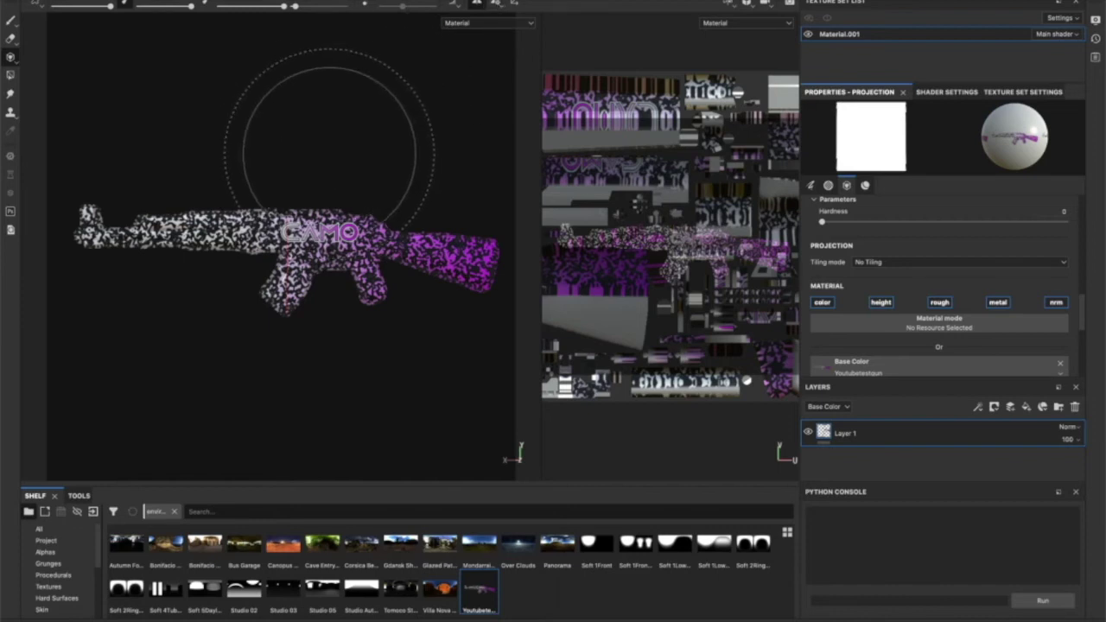
View the rifle from above and switch the mirror symmetry to Mirror Z
alt+shift+drag(331, 154, 342, 83)
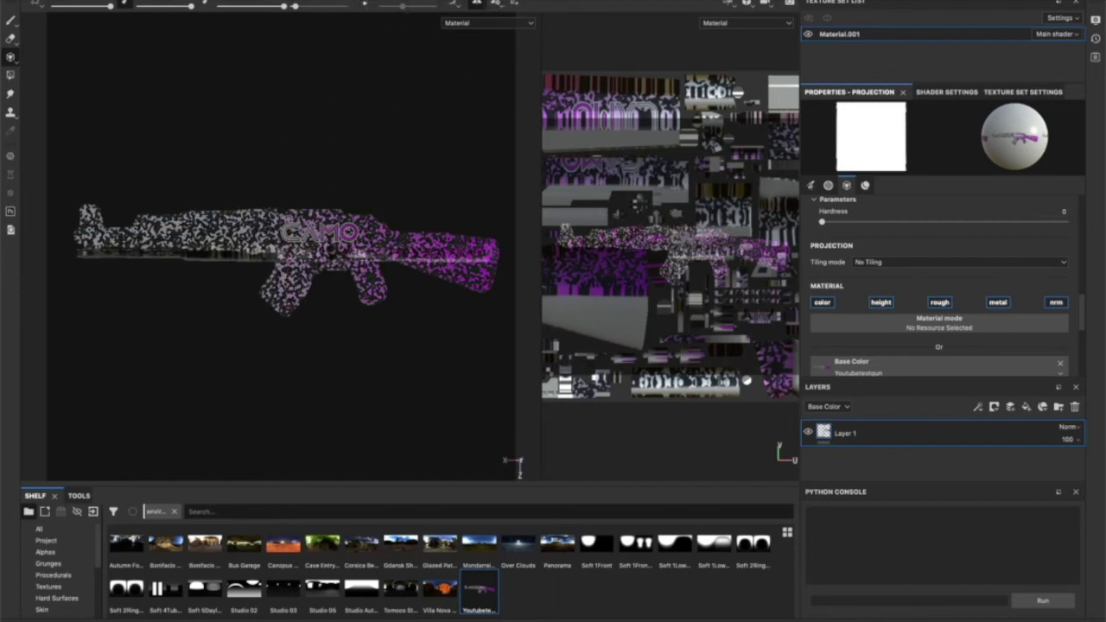
click(497, 5)
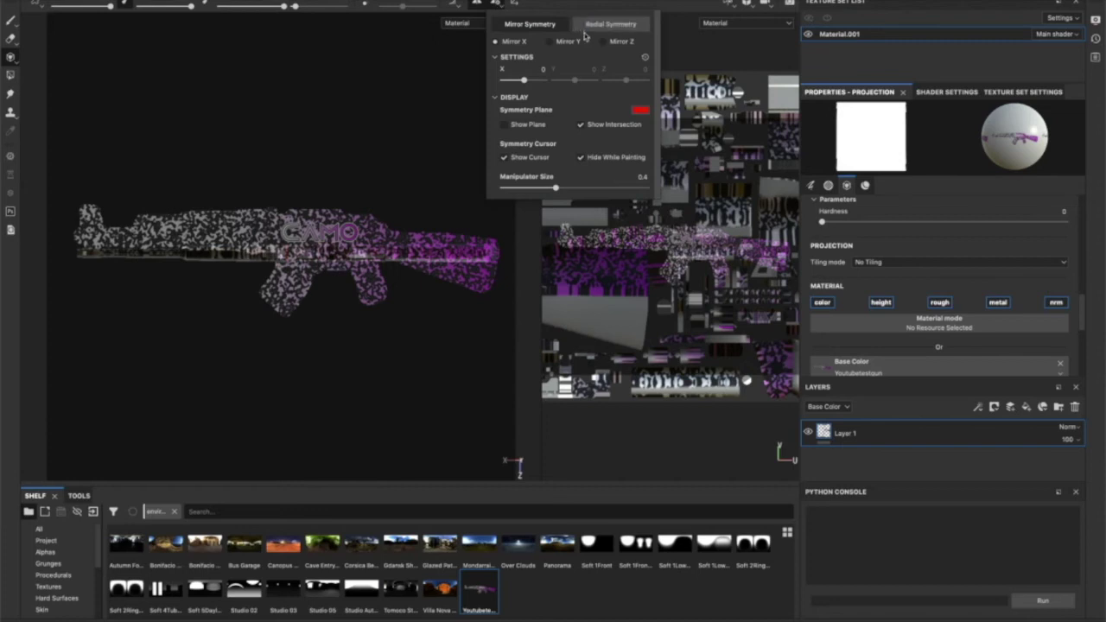
click(610, 40)
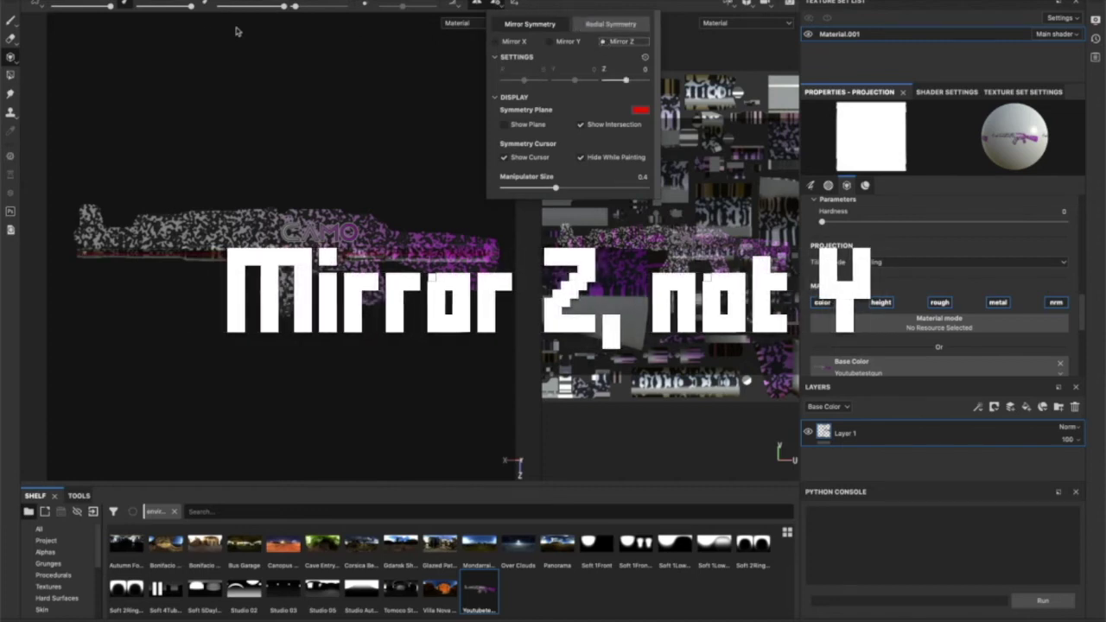
With the Paint tool active, adjust the mirror plane's Z offset until it runs along the rifle's centre, trying -10 first
key(1)
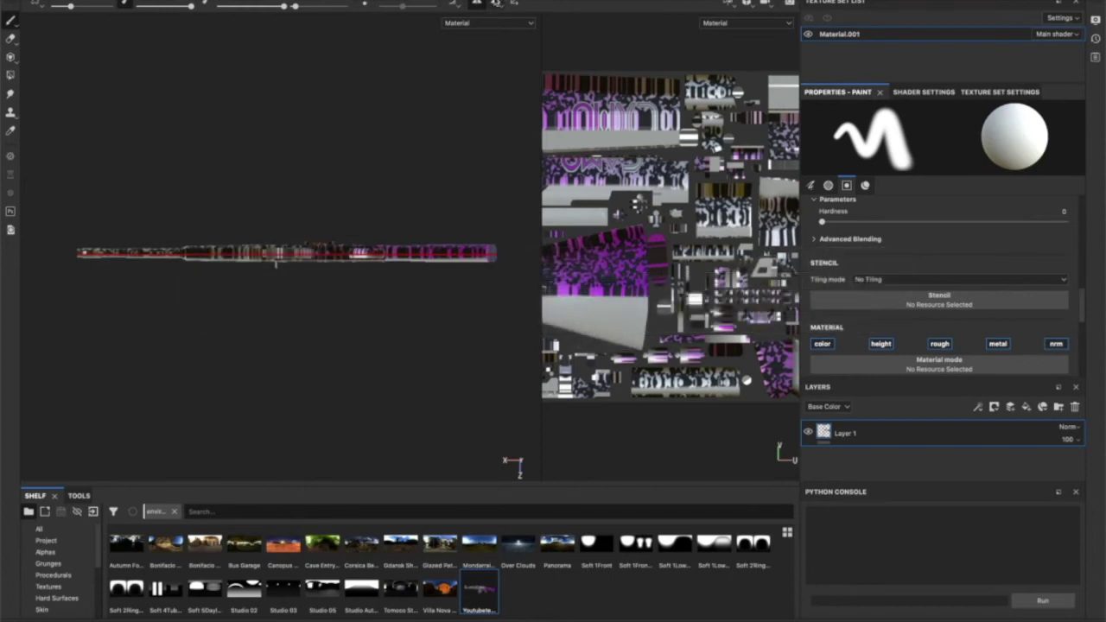
click(498, 2)
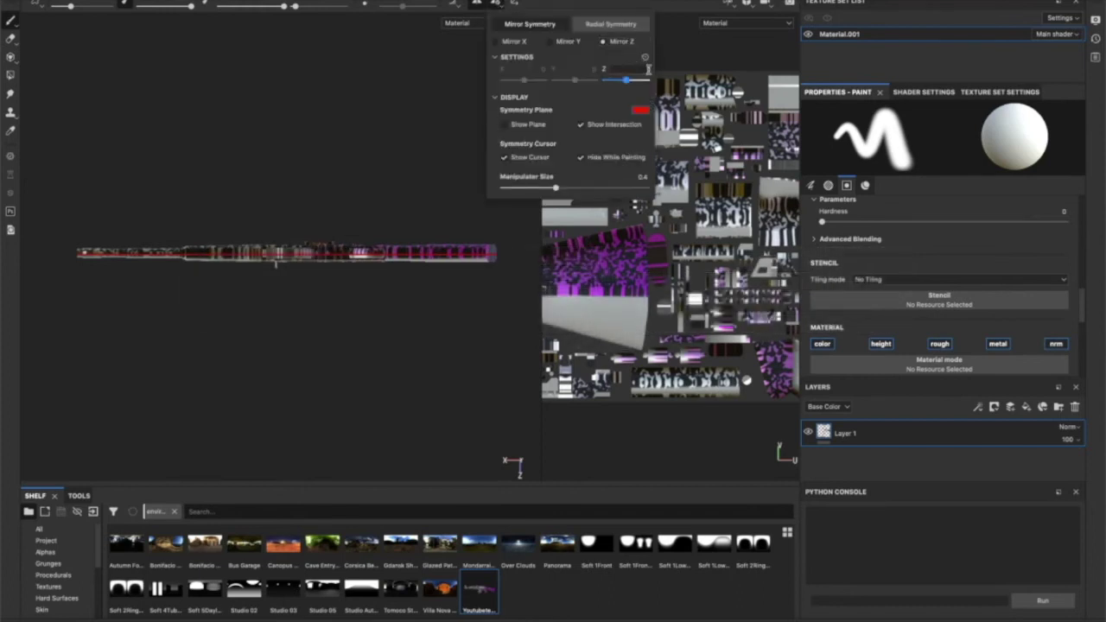
text(-0010)
key(Return)
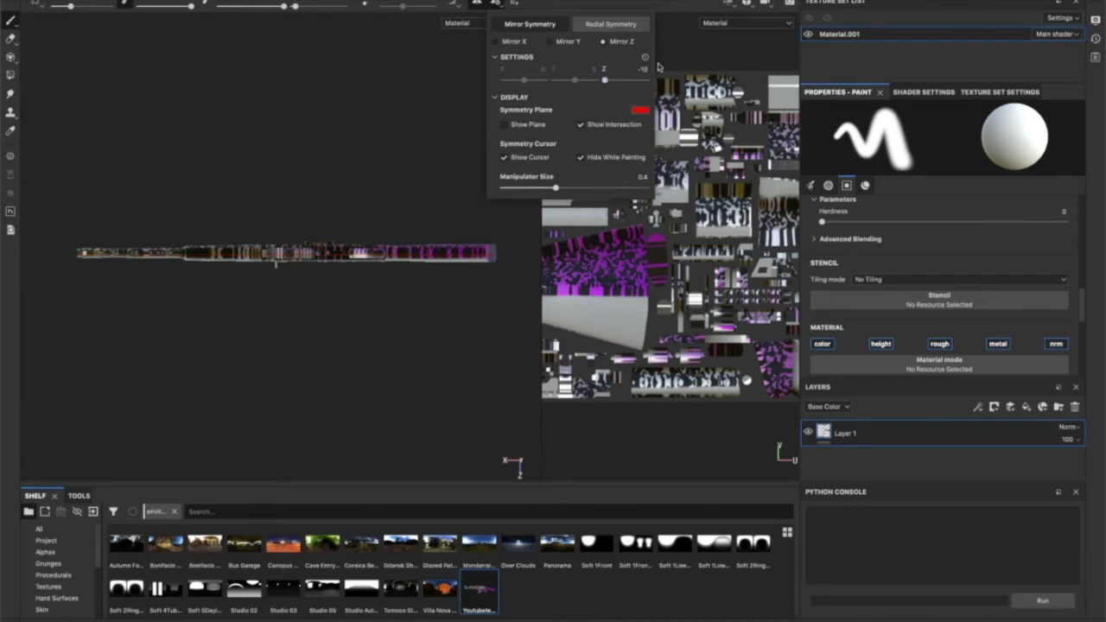
click(645, 69)
key(Return)
click(648, 68)
key(Return)
click(467, 3)
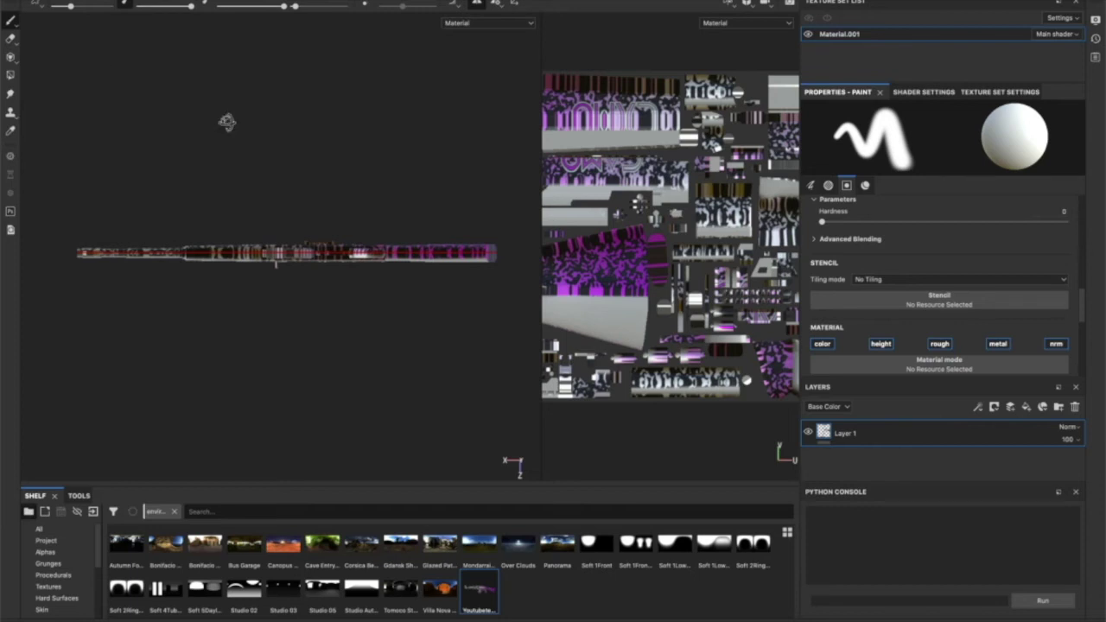
Return to the rifle's side view and paint the projection across it again with the Projection tool and mirroring active
alt+shift+drag(227, 122, 252, 329)
alt+drag(346, 314, 233, 306)
click(11, 57)
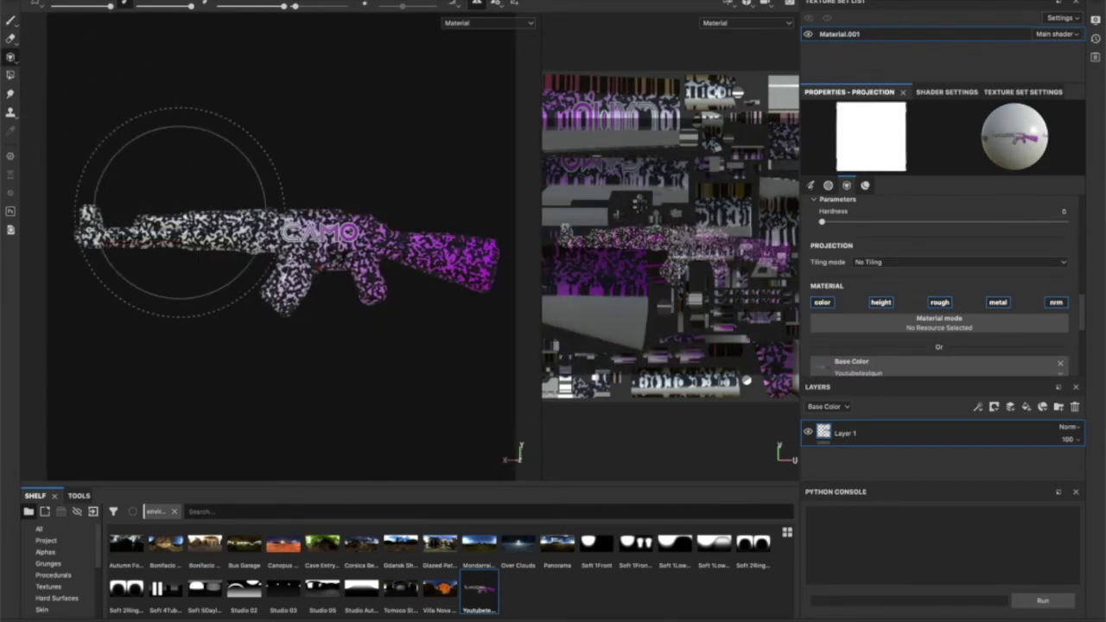
mouse_move(249, 281)
mouse_down()
mouse_move(368, 354)
mouse_move(452, 289)
mouse_move(553, 309)
mouse_move(275, 219)
mouse_up()
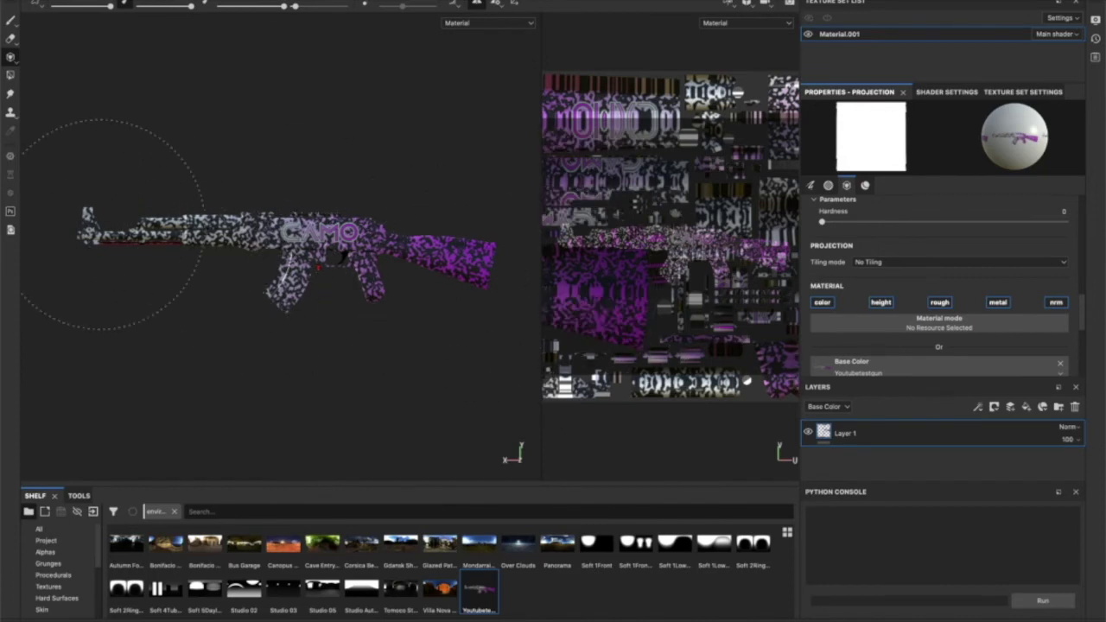
With the Paint tool, inspect the rifle's mirrored side, try a brush stroke on the pistol grip, and undo it
click(10, 19)
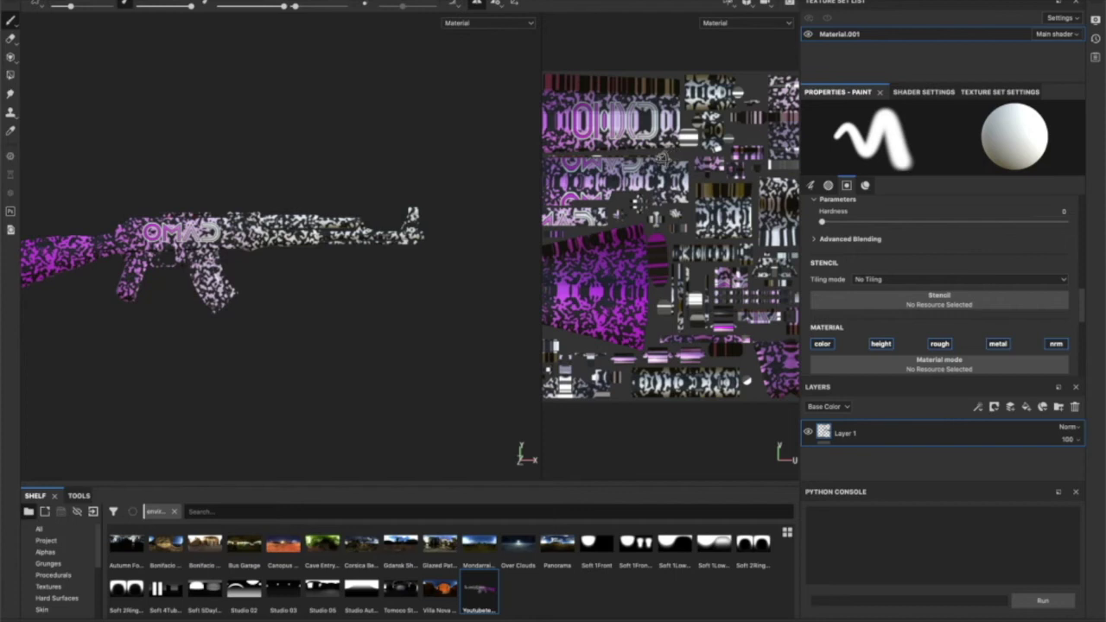
alt+shift+drag(110, 215, 209, 281)
drag(382, 269, 355, 265)
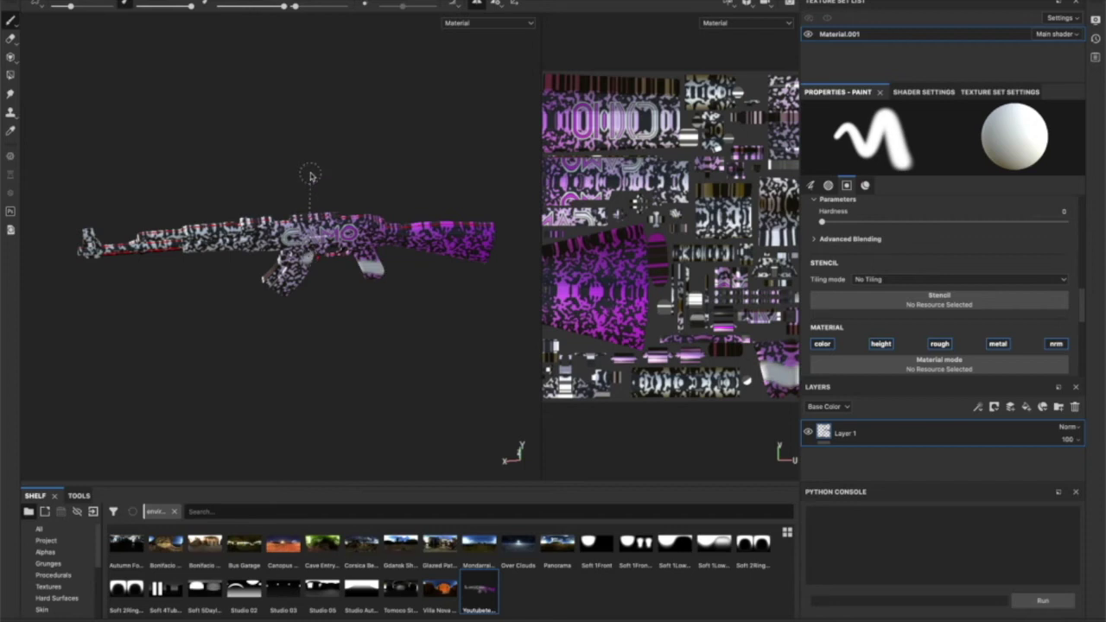
key(ctrl+z)
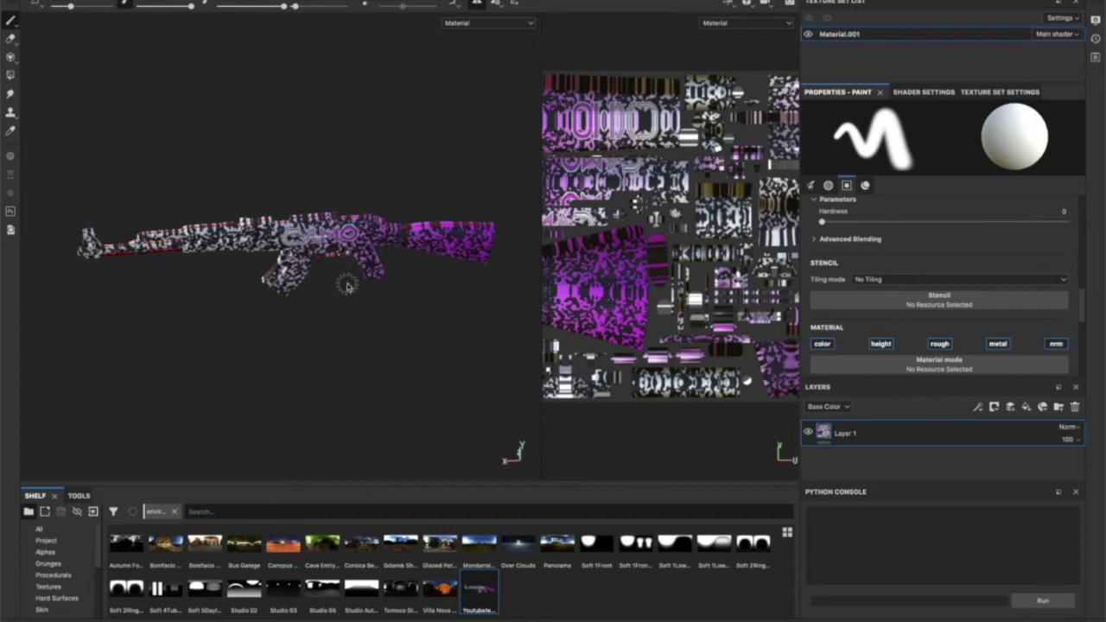
Try a wavy freehand paint stroke across the buttstock in side view and undo it
alt+drag(345, 354, 344, 349)
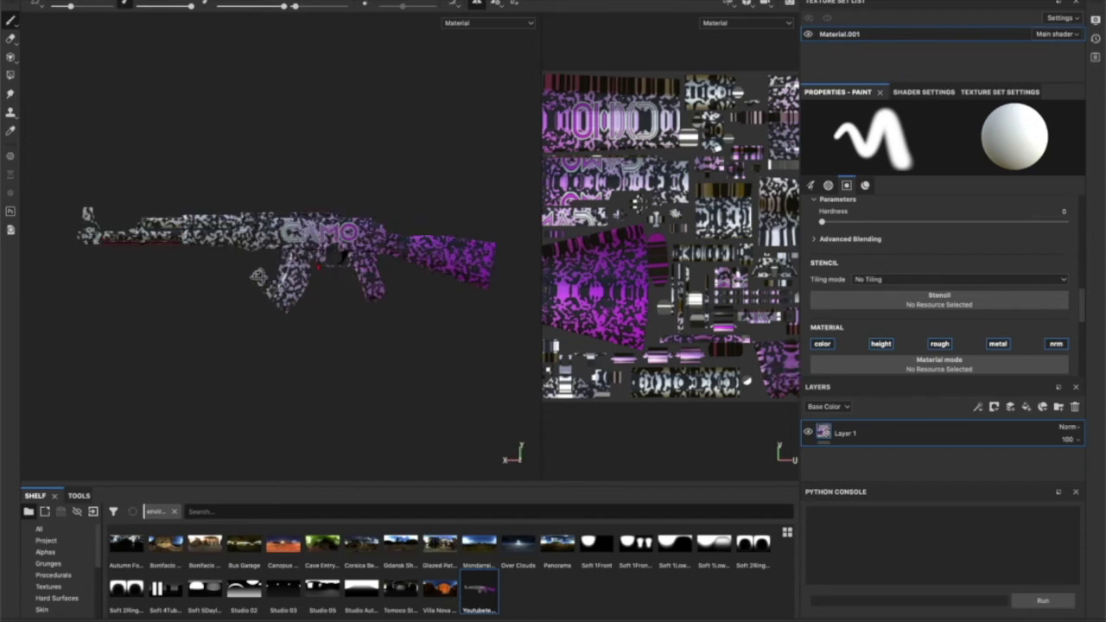
alt+drag(261, 276, 333, 266)
drag(434, 249, 488, 256)
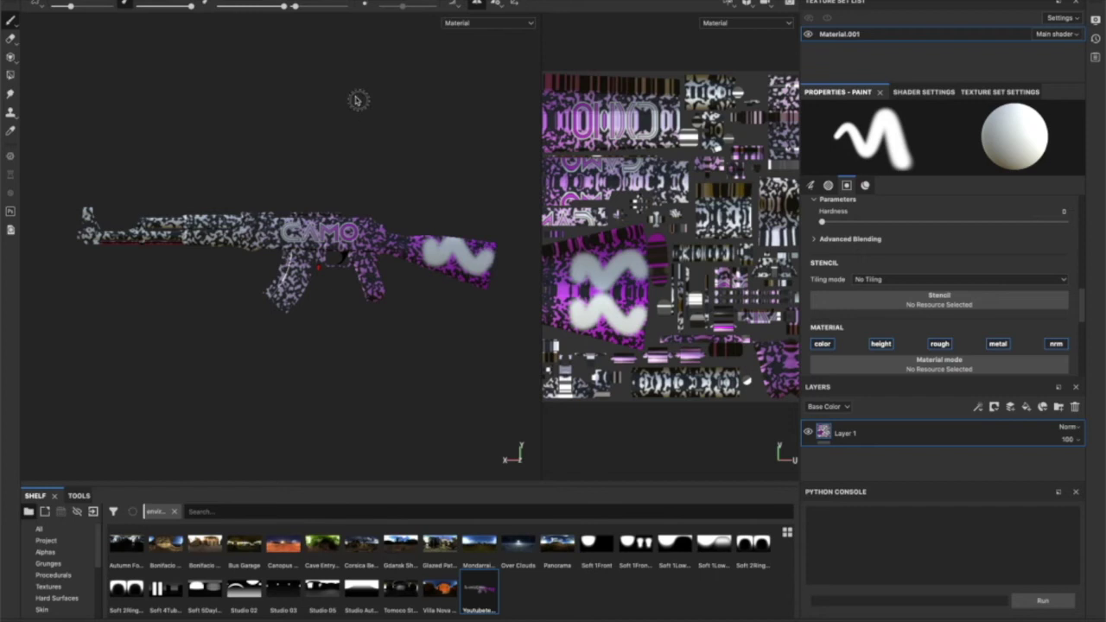
key(ctrl+z)
Reduce the brush size, try a thinner wavy stroke on the stock up close, and undo it
drag(71, 6, 60, 6)
scroll(452, 253, down, 2)
scroll(452, 253, up, 10)
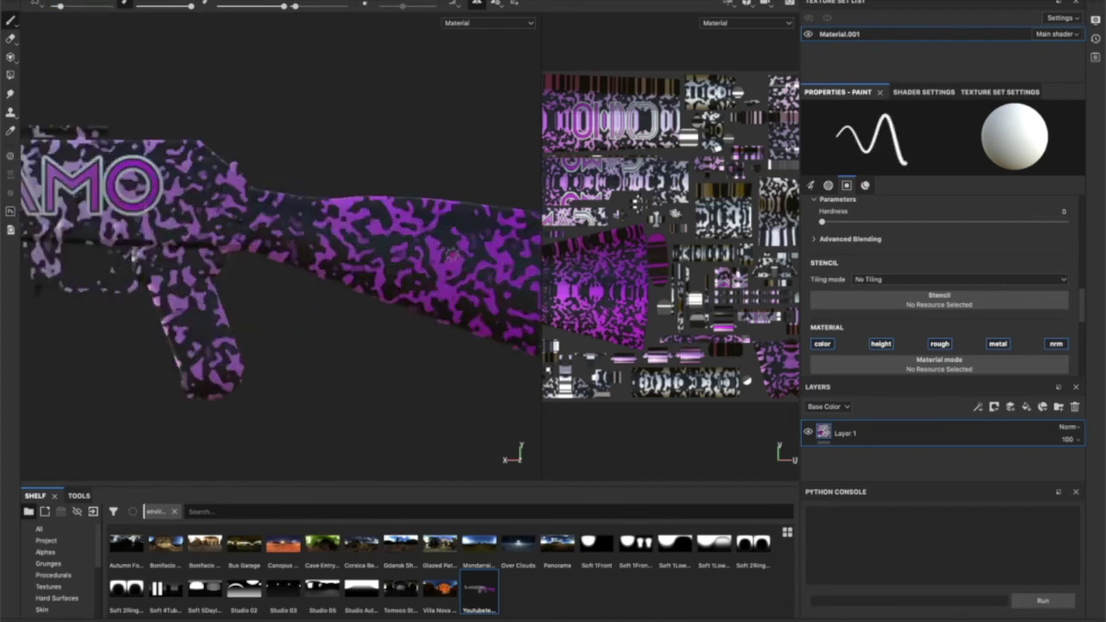
scroll(303, 225, up, 2)
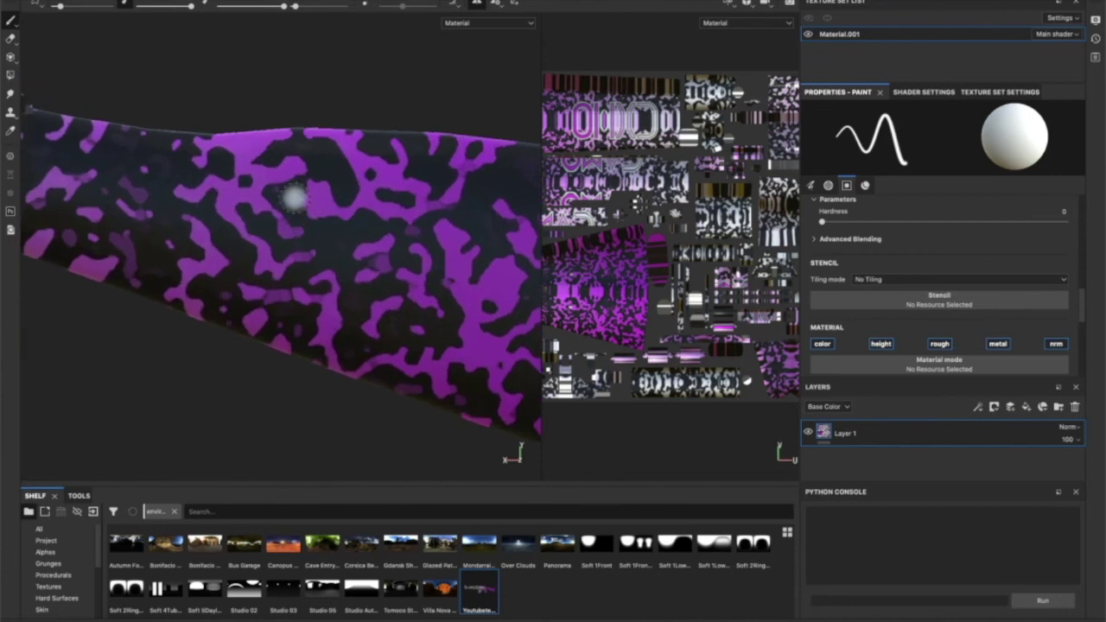
mouse_move(294, 199)
mouse_down()
mouse_move(337, 291)
mouse_move(495, 284)
mouse_move(540, 263)
mouse_up()
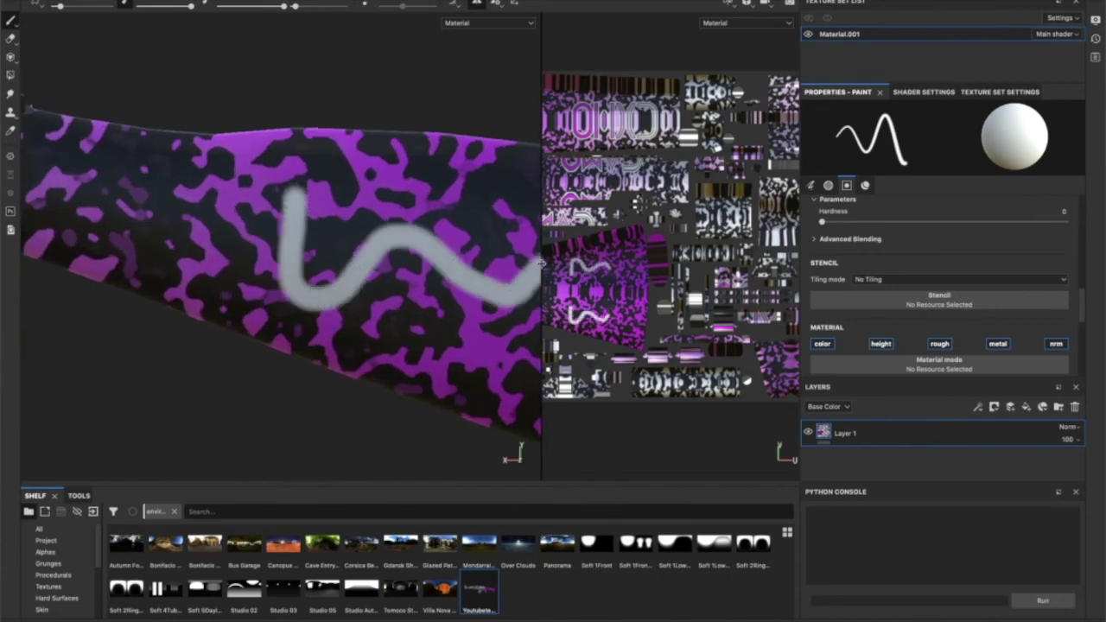
scroll(407, 313, up, 5)
scroll(407, 313, down, 15)
scroll(407, 313, down, 1)
key(ctrl+z)
key(ctrl+z)
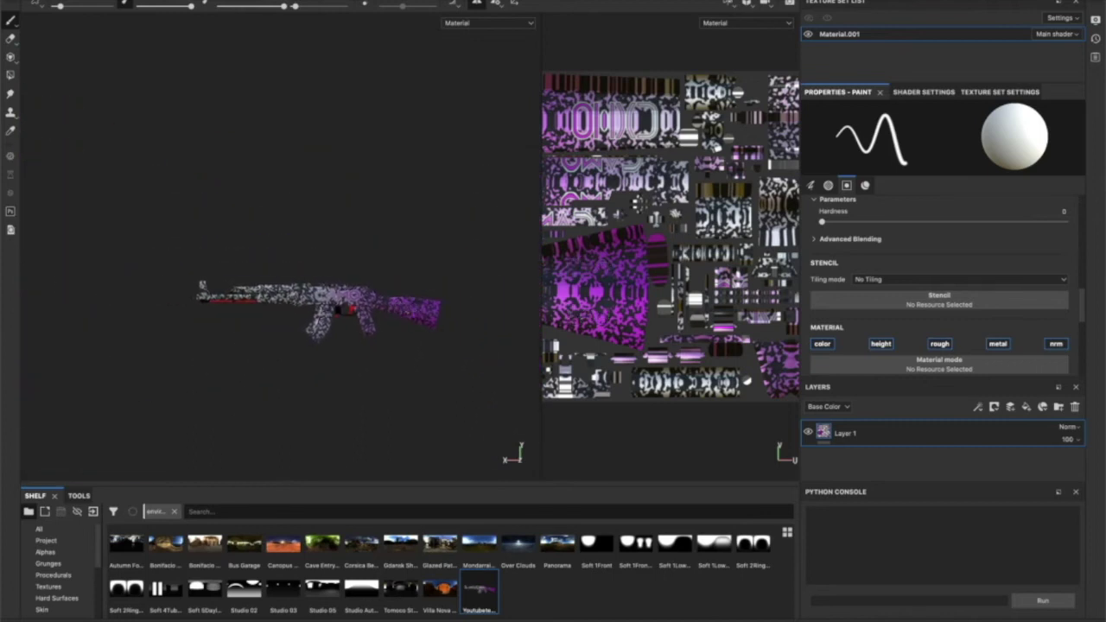
Open the texture export settings and set the output directory to the Documents folder
scroll(408, 312, up, 8)
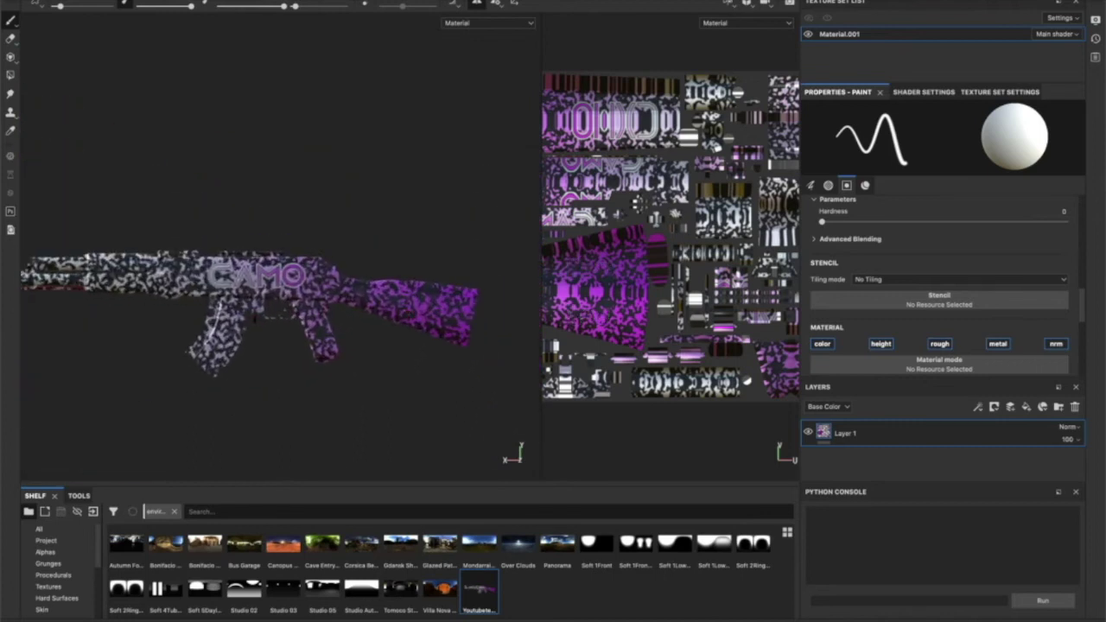
click(69, 1)
click(126, 1)
click(125, 1)
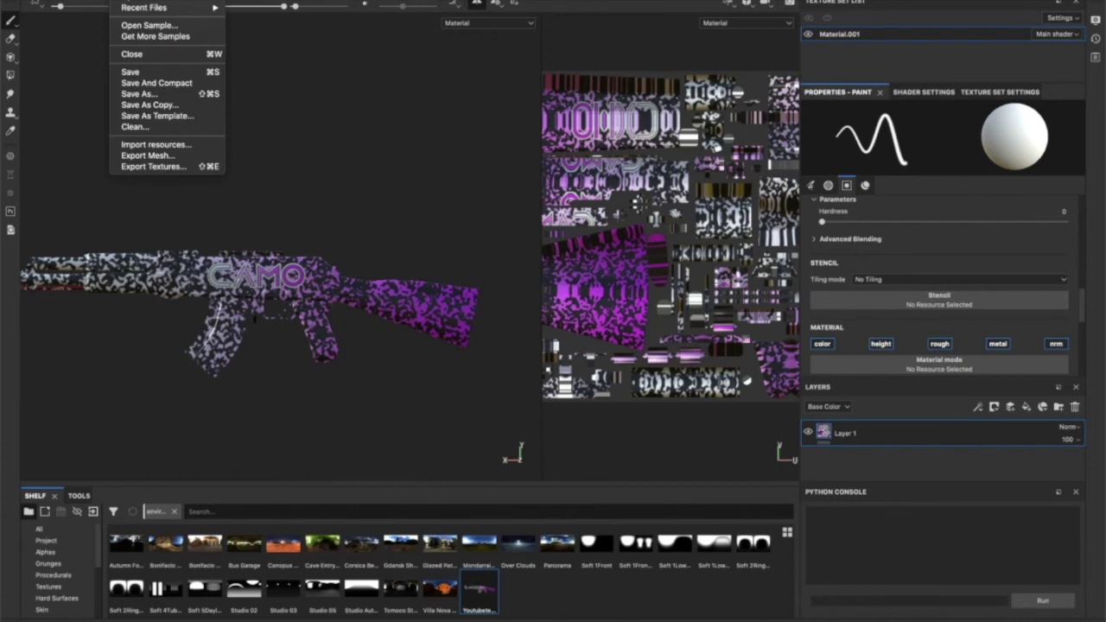
click(151, 166)
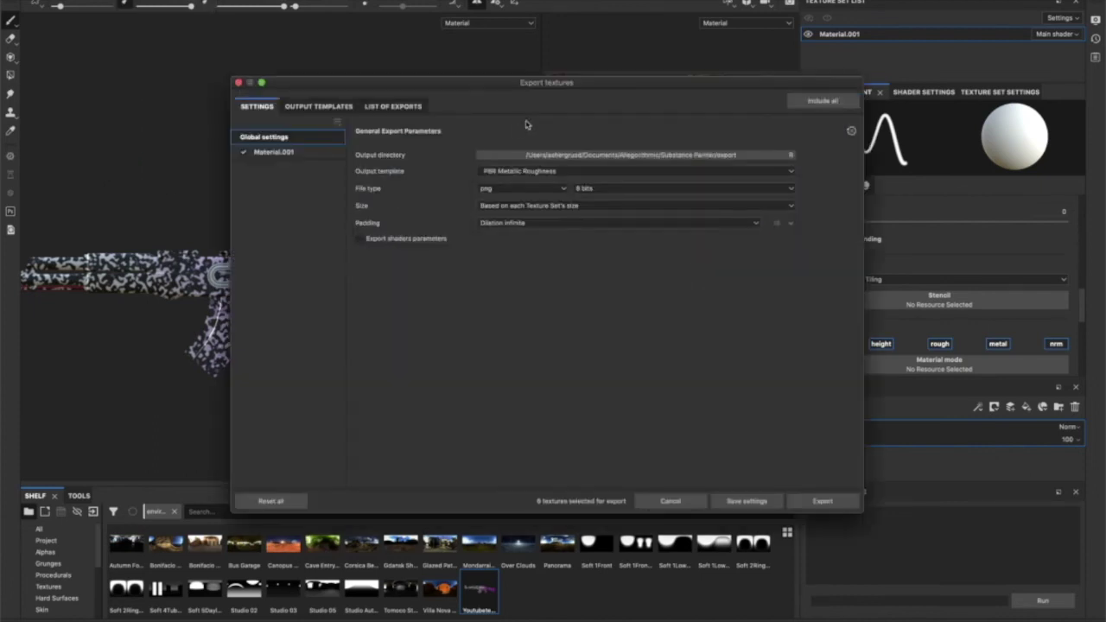
click(546, 157)
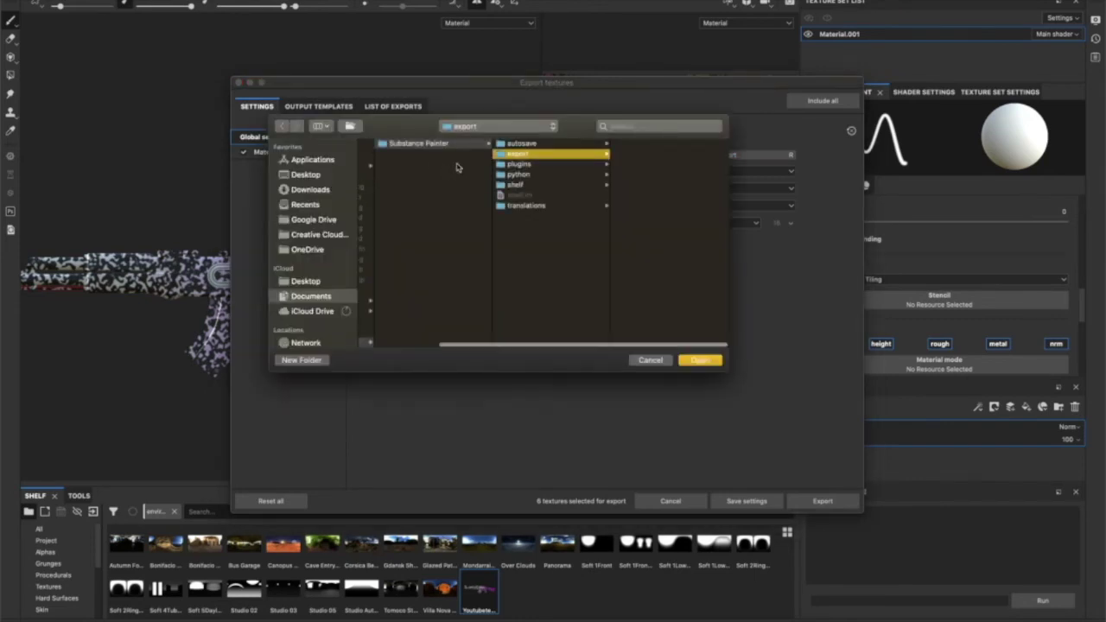
click(447, 146)
click(410, 238)
click(498, 125)
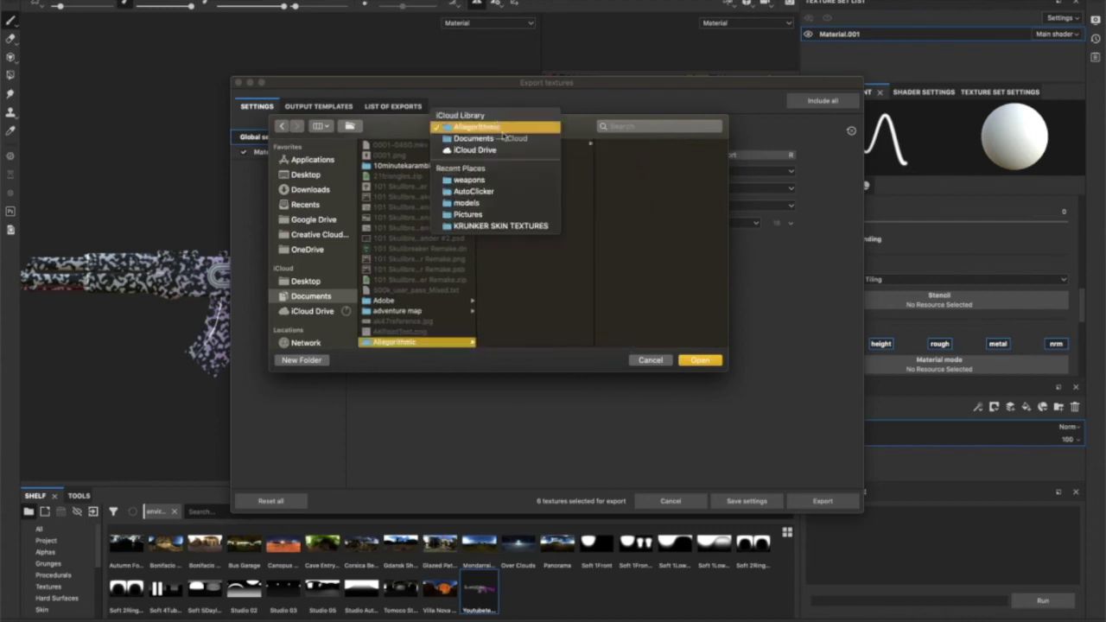
click(497, 138)
click(702, 360)
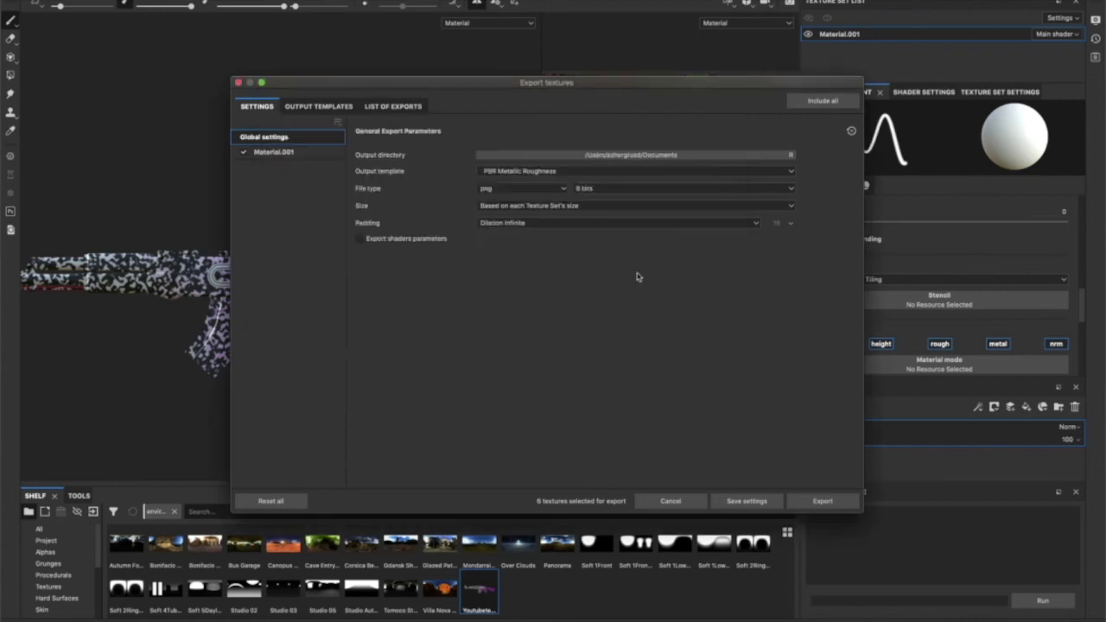
Set the export padding to No padding (passthrough), export the textures, and save the export settings
click(550, 222)
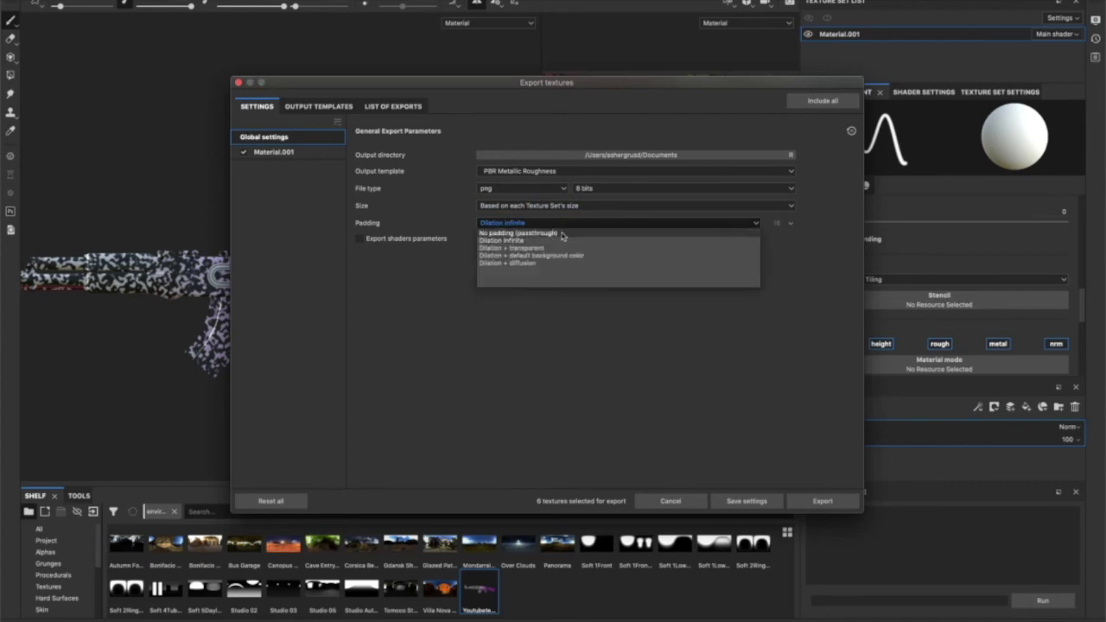
click(560, 234)
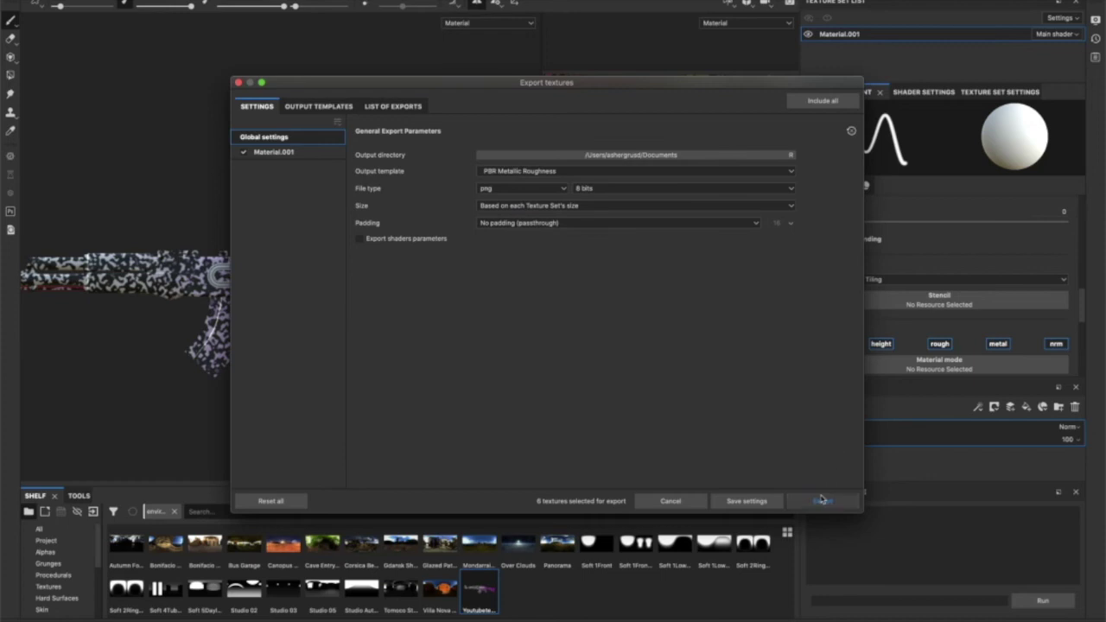
click(817, 501)
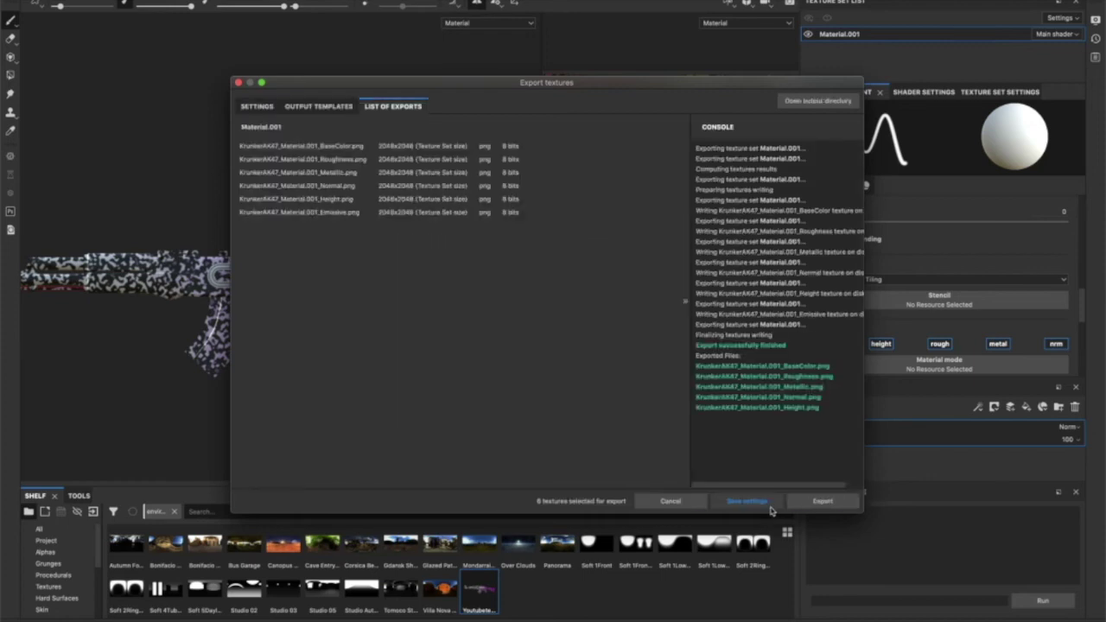
click(768, 505)
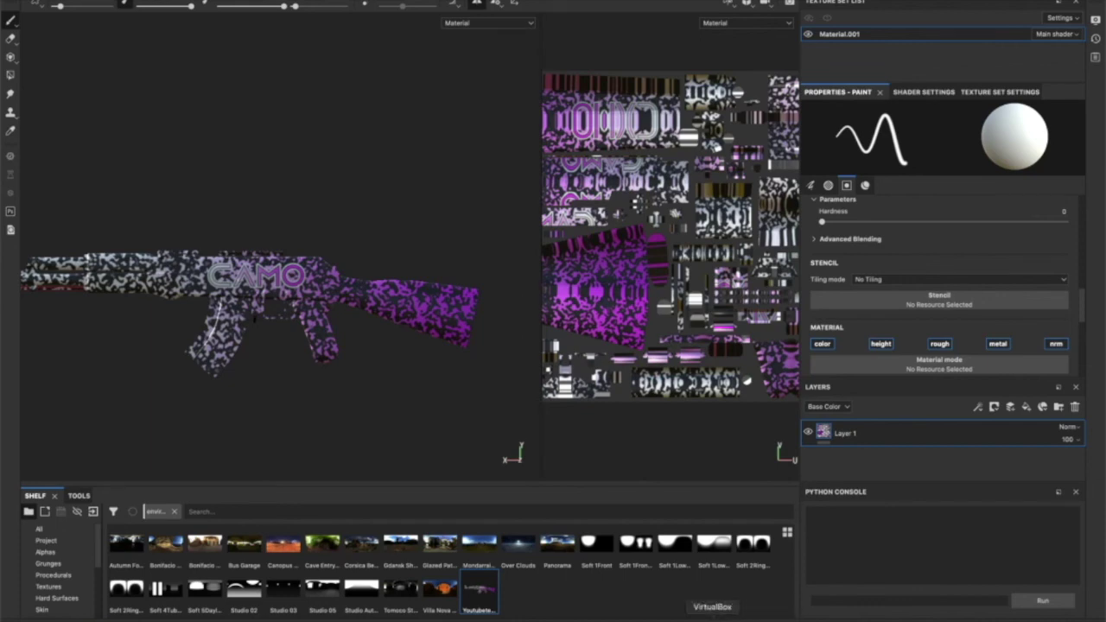
Switch to Photoshop and open KrunkerAK47.obj from Documents as a 2048 x 2048 pixel 3D document
click(667, 621)
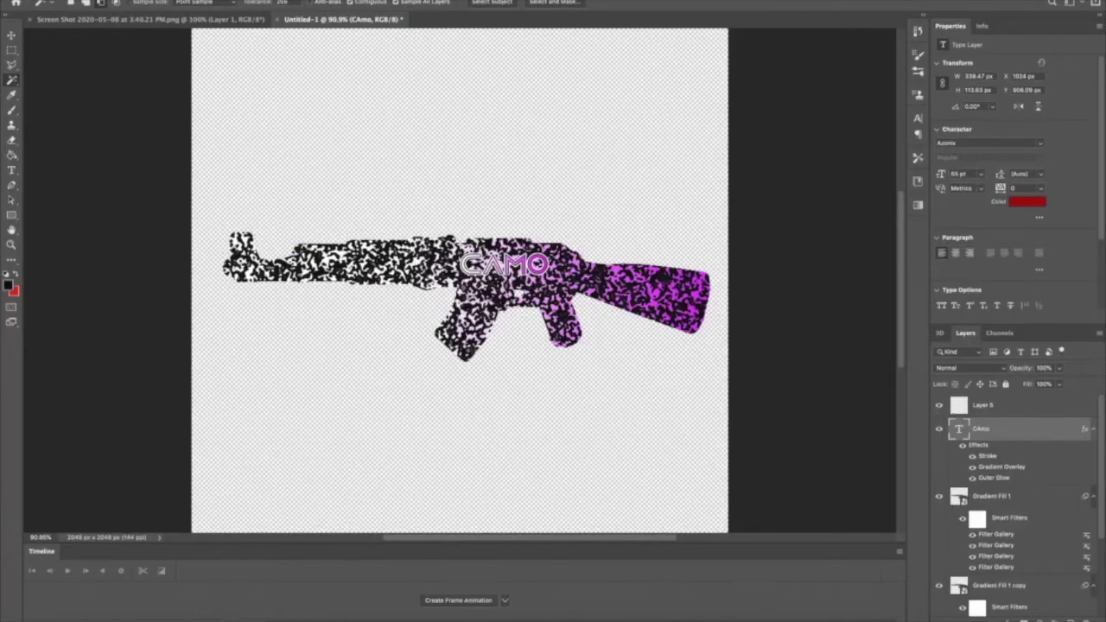
click(140, 0)
click(97, 0)
click(465, 222)
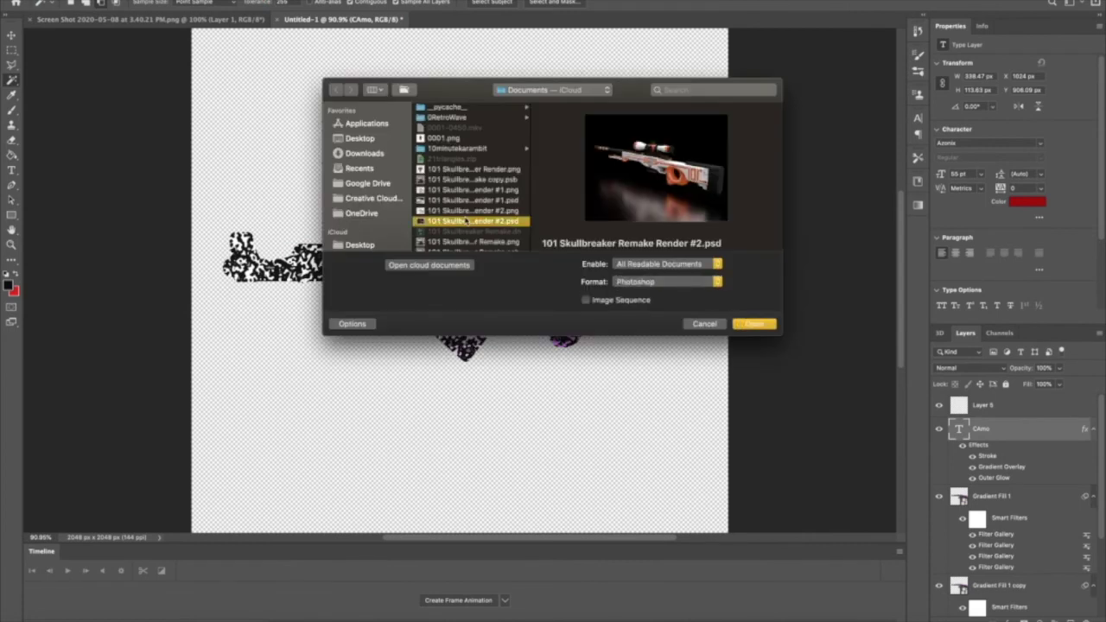
text(kru)
scroll(467, 221, down, 5)
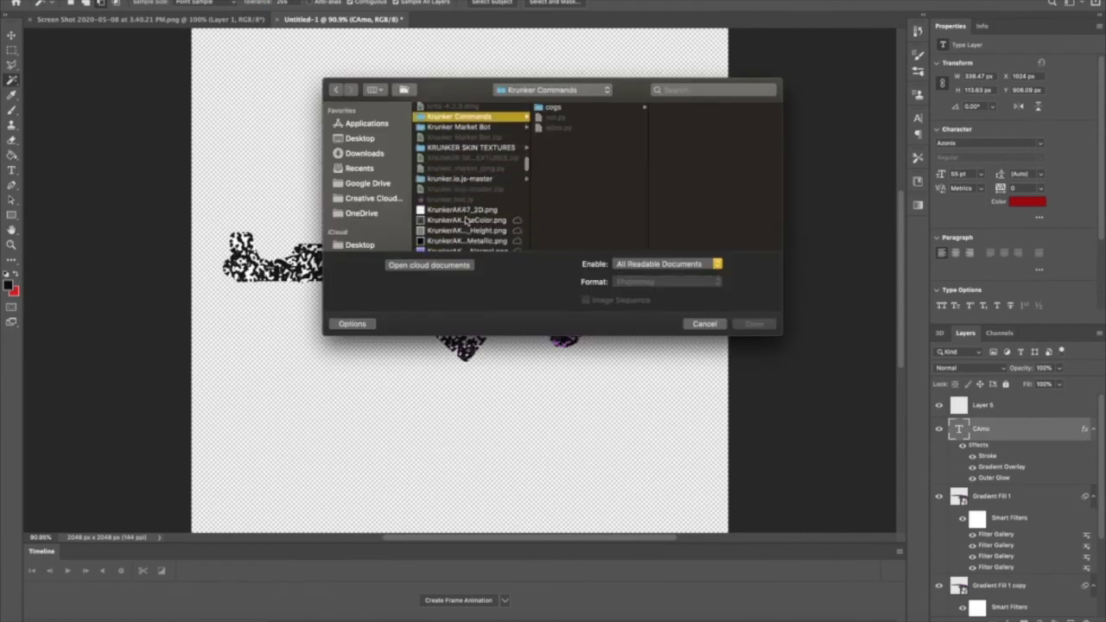
text(nker s)
scroll(467, 222, down, 5)
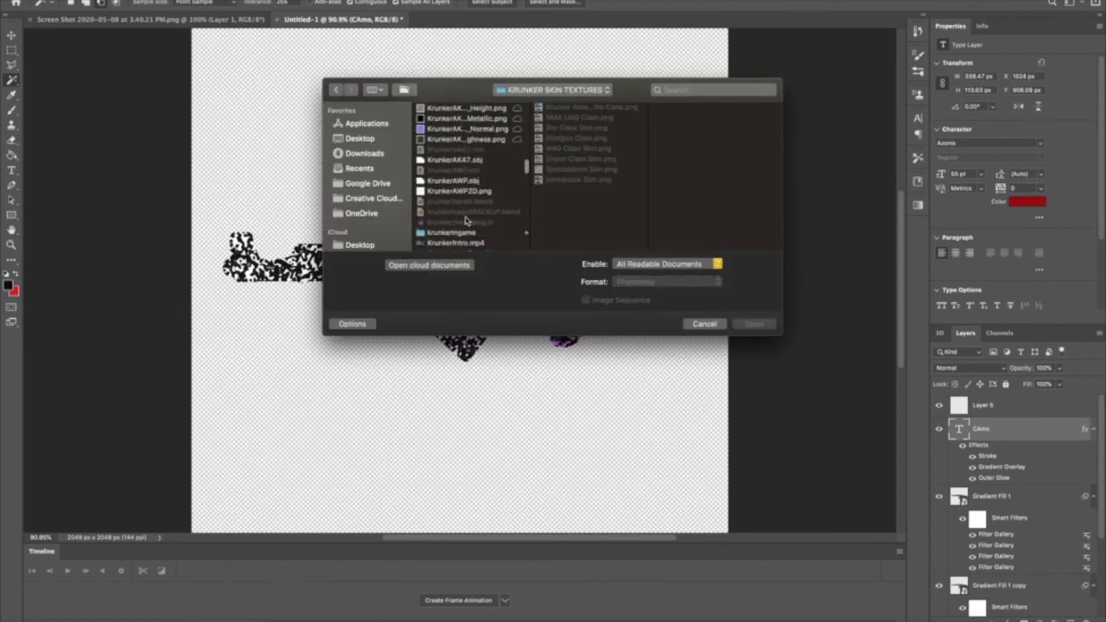
double_click(465, 161)
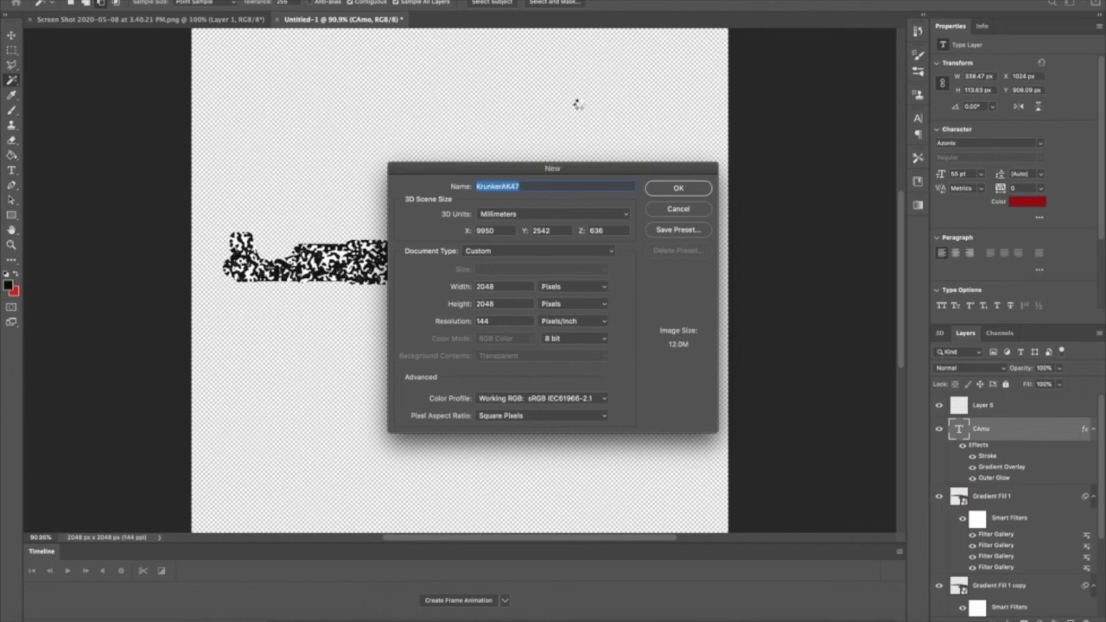
key(Return)
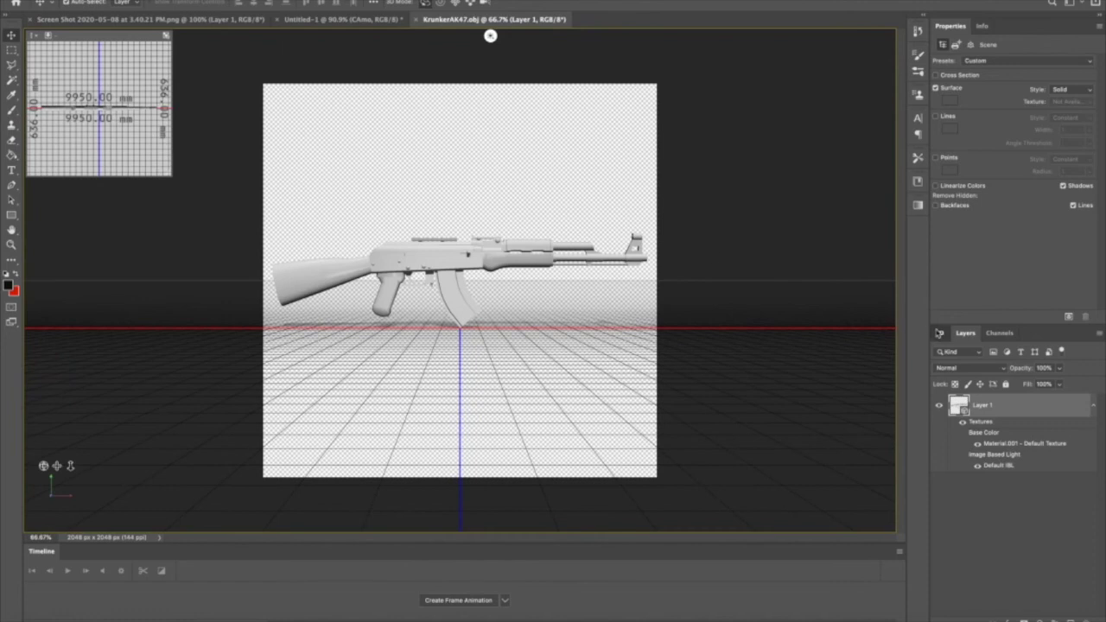
Rotate the rifle's objMesh 180° about its vertical axis
click(940, 334)
click(993, 413)
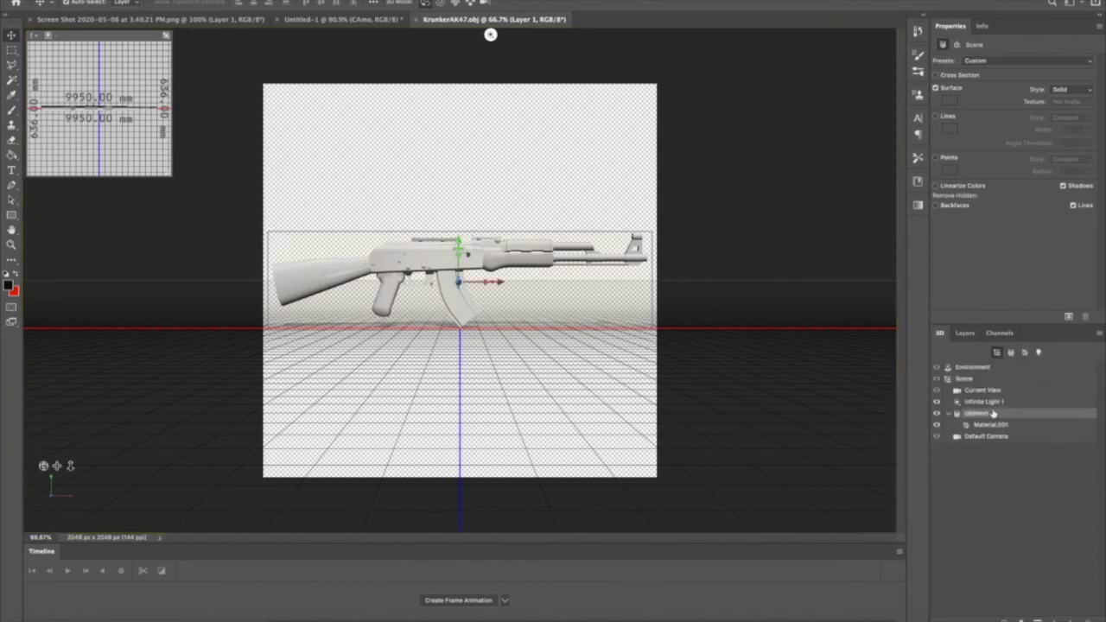
click(957, 44)
double_click(1013, 111)
text(180)
key(Return)
Open the Material.001 base color texture for editing and place KrunkerAK47_Material.001_BaseColor.png from Documents across its canvas
click(980, 424)
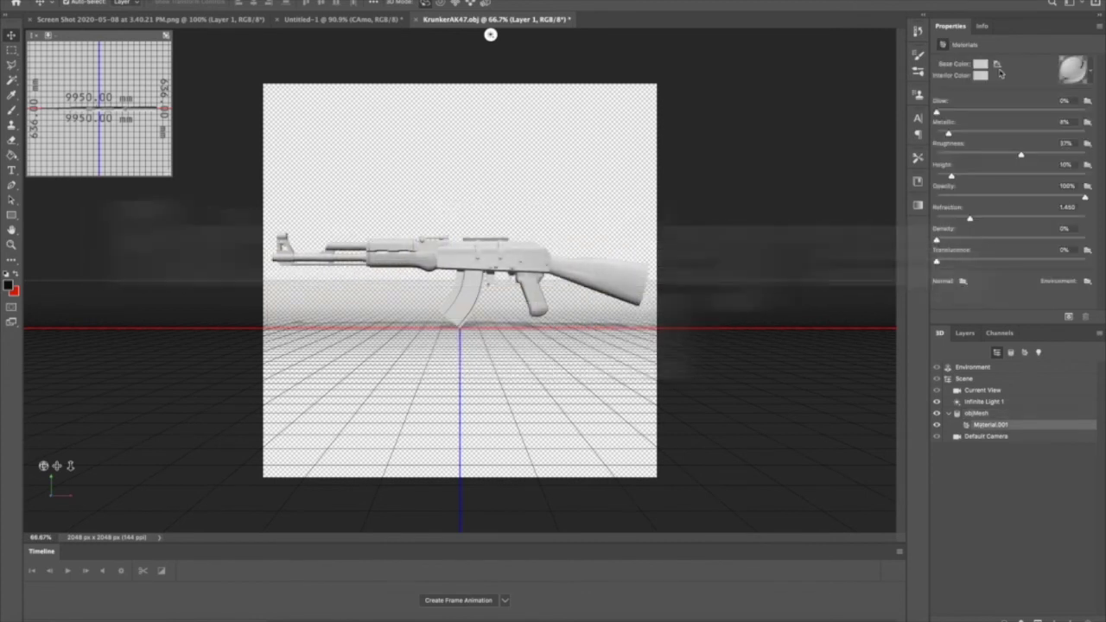
click(997, 64)
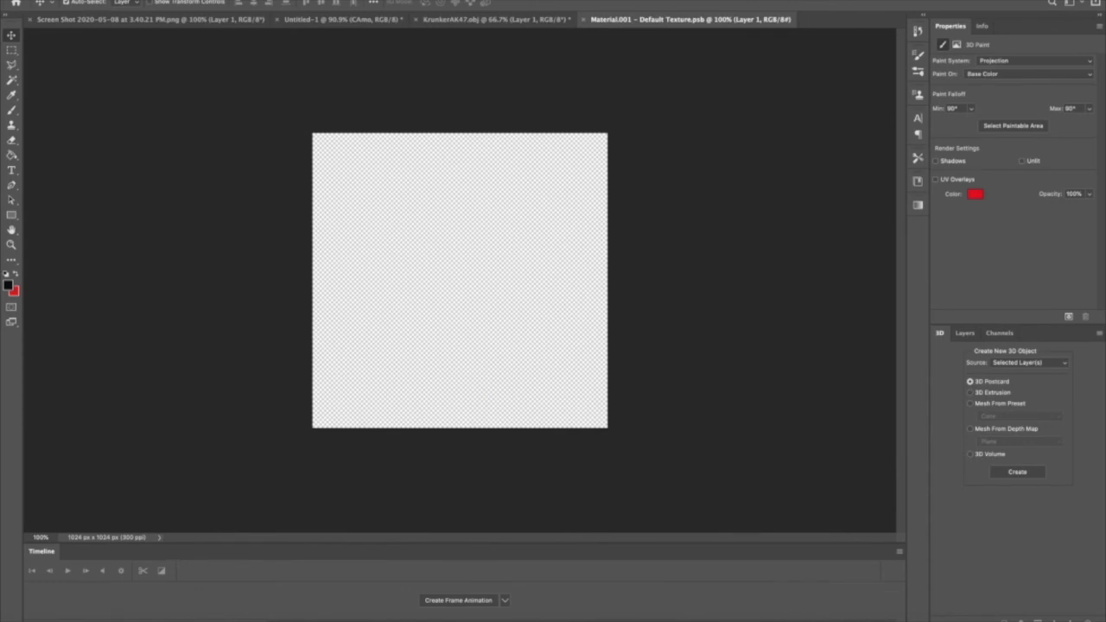
click(25, 621)
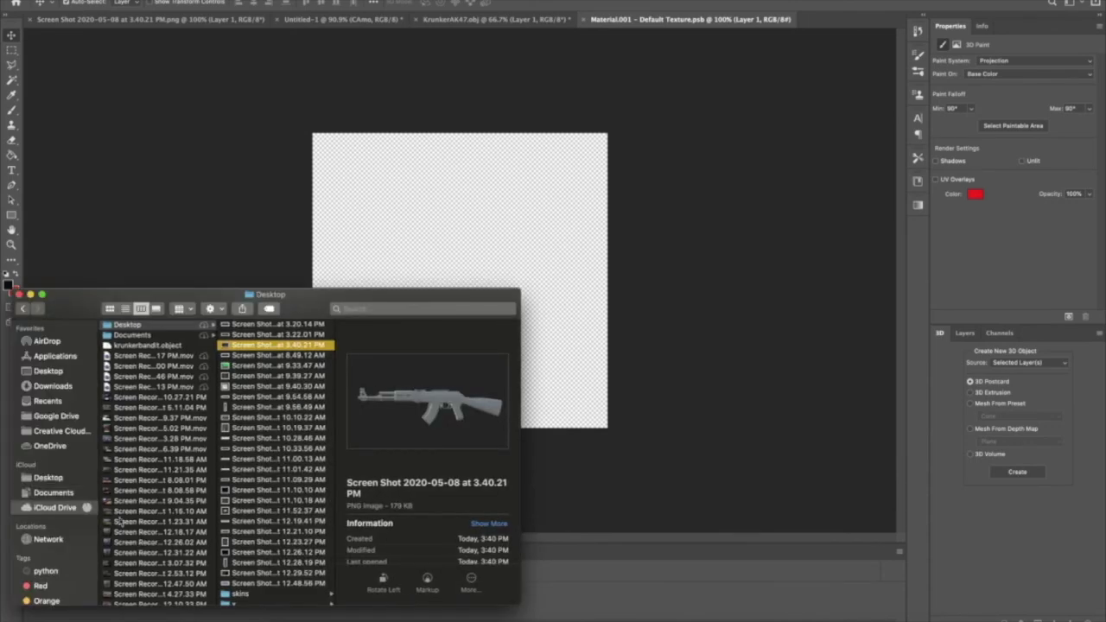
click(67, 493)
click(154, 472)
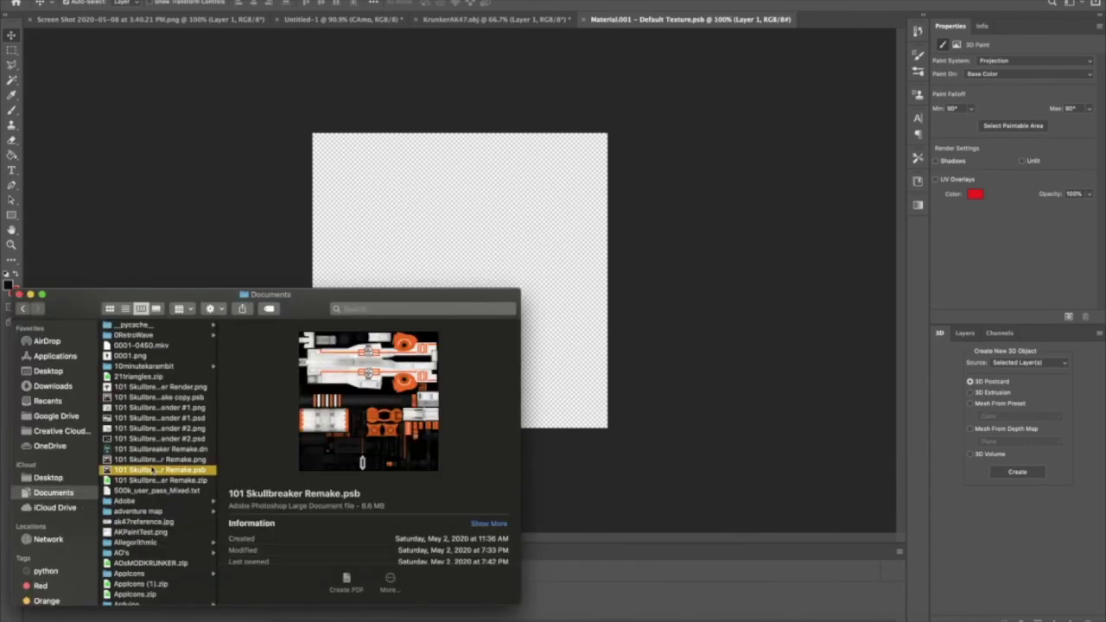
key(k)
key(r)
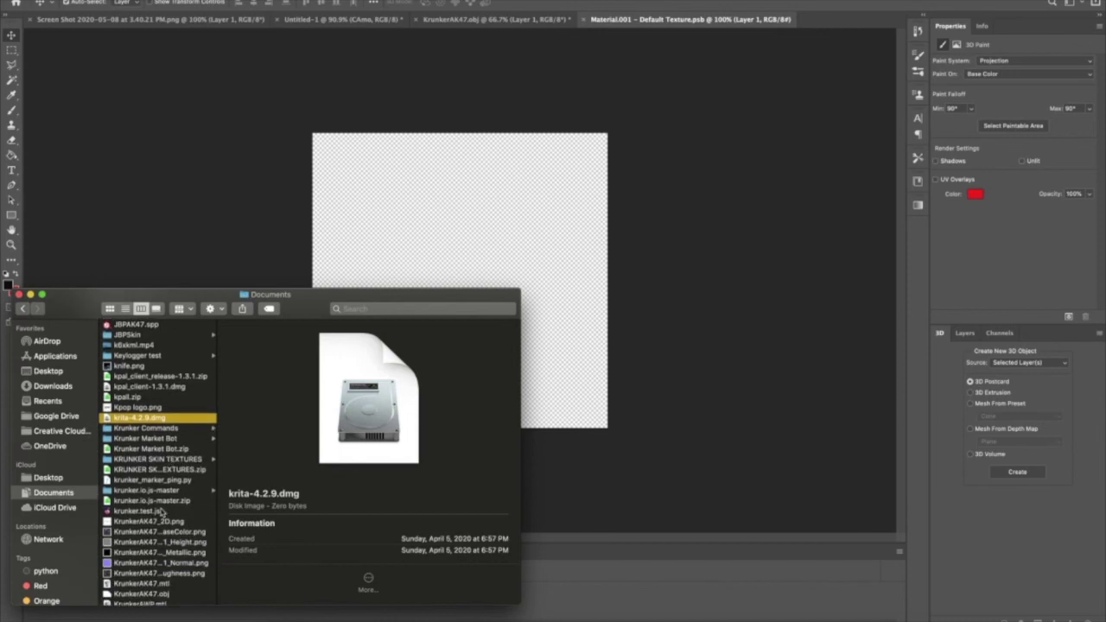
click(167, 532)
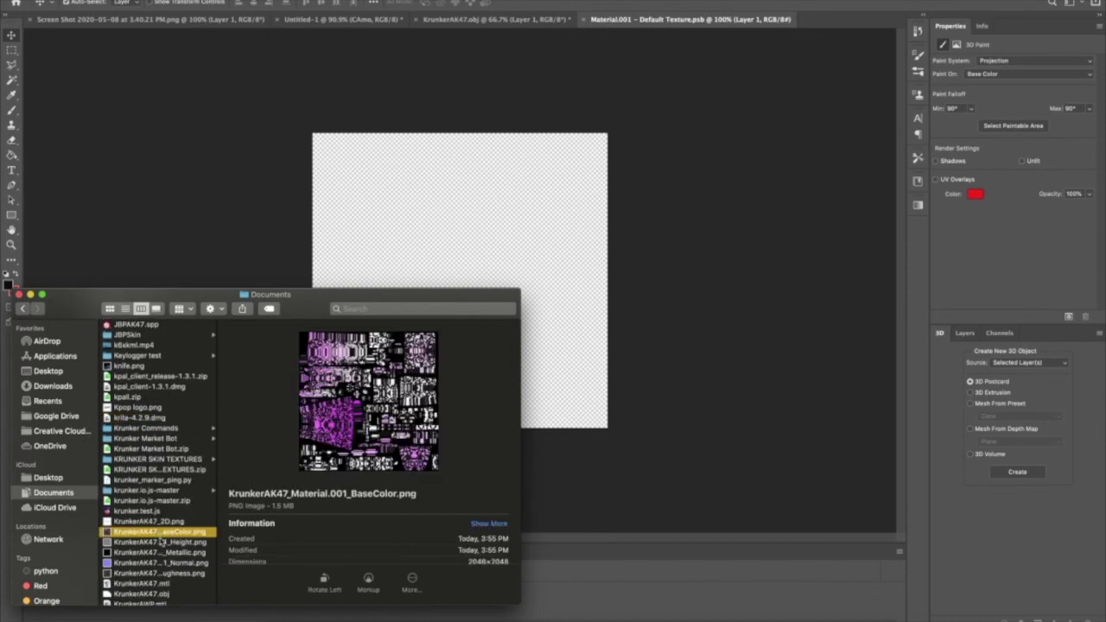
drag(159, 536, 640, 381)
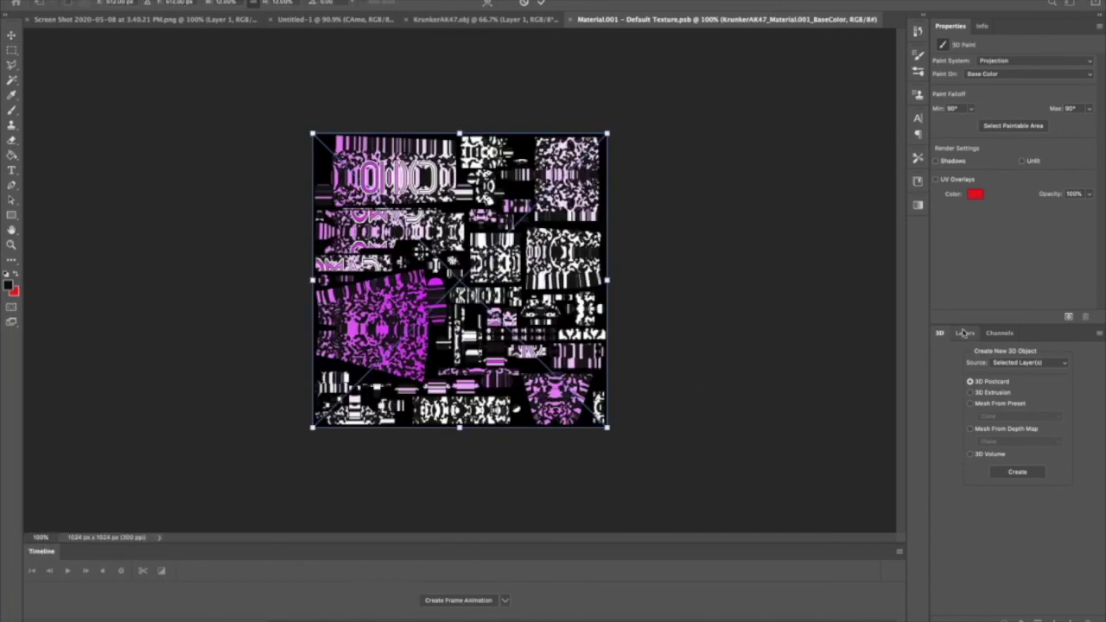
click(973, 336)
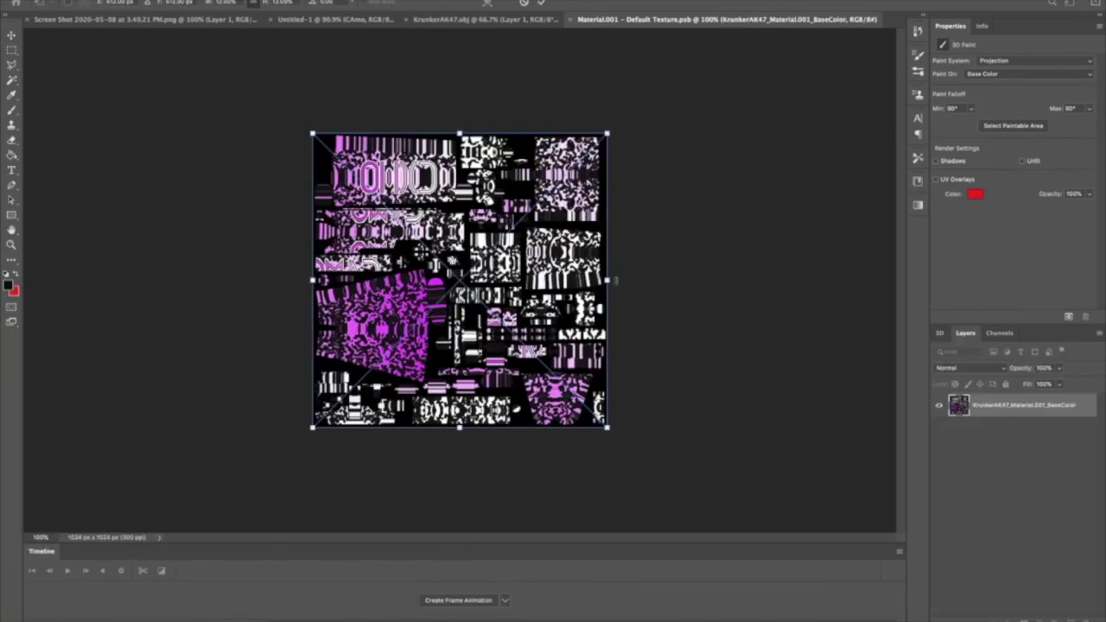
click(1029, 410)
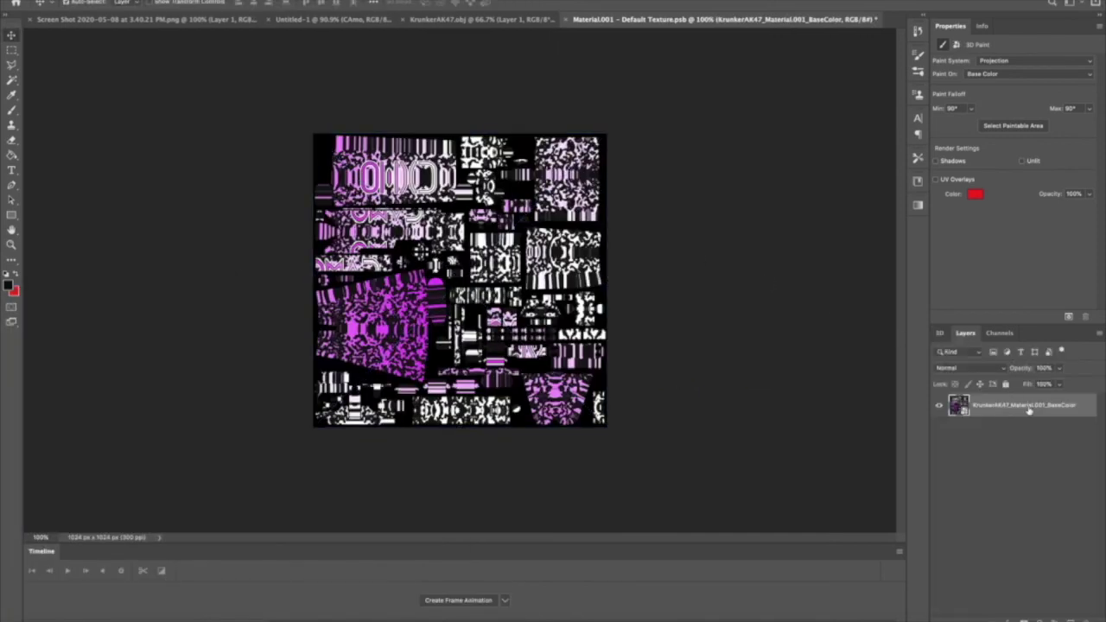
Check the texture on the rifle in the KrunkerAK47.obj document and return to the Material.001 texture document for a closer look
click(487, 19)
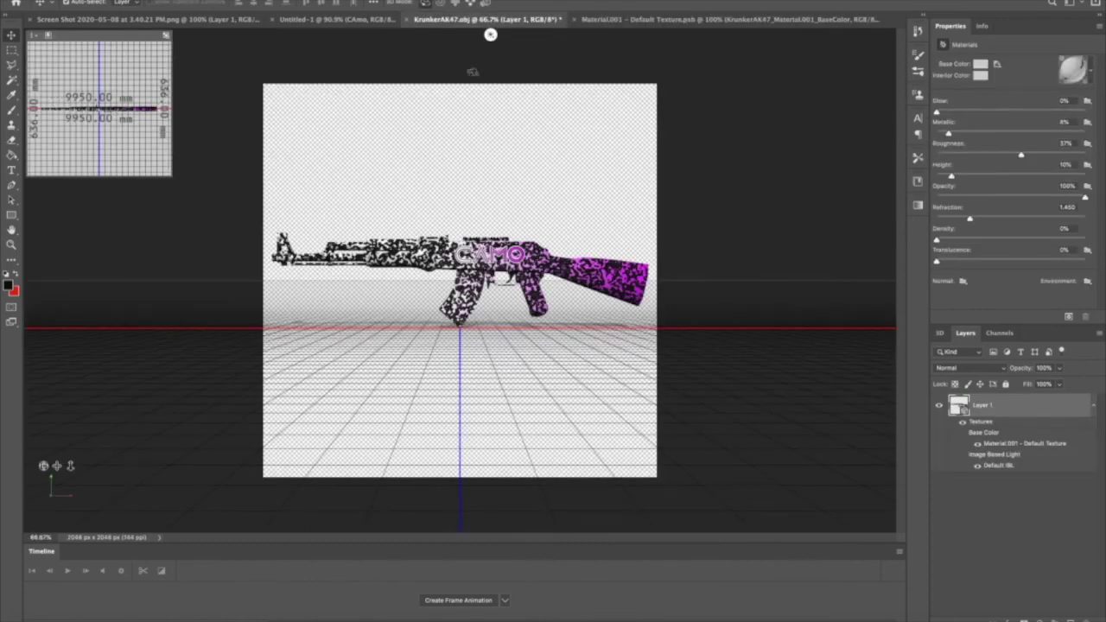
click(665, 19)
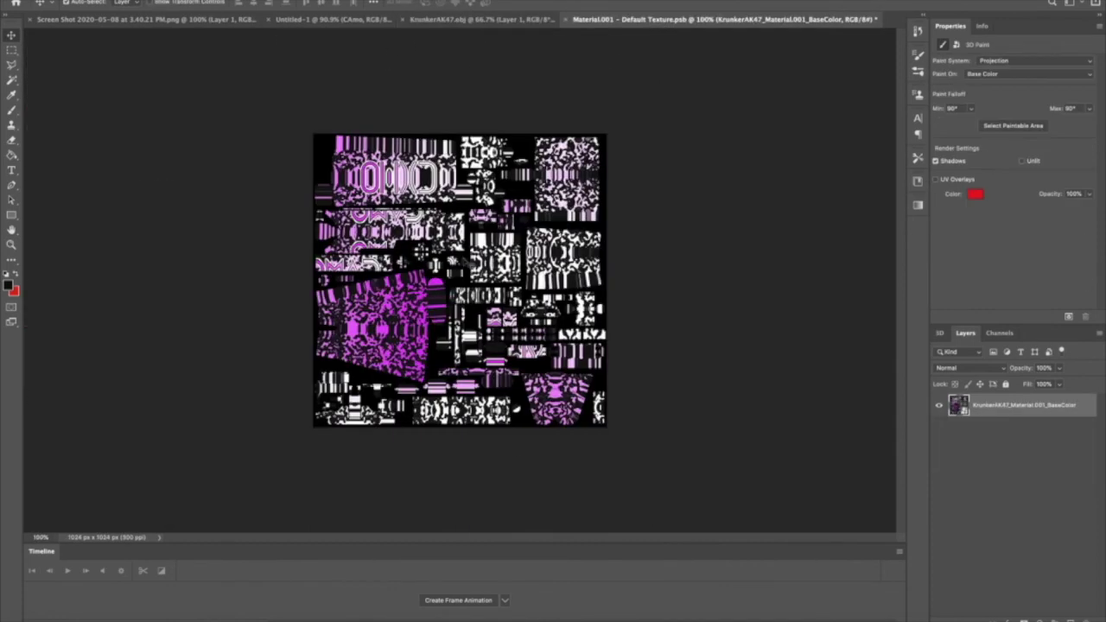
alt+scroll(465, 259, up, 5)
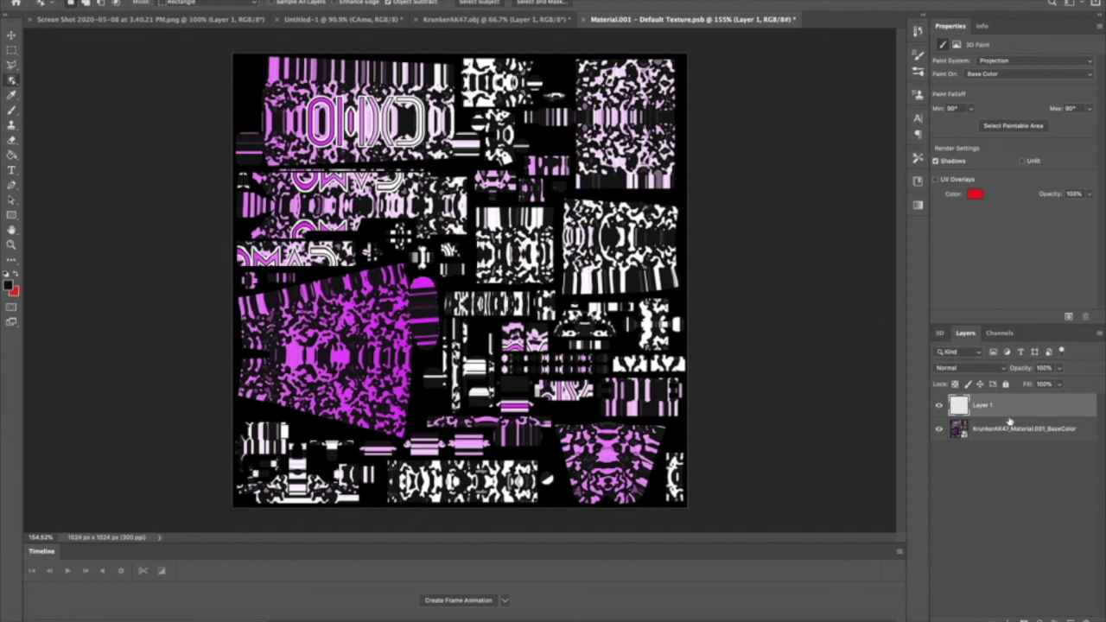
Place weapon_2_AO.png from the AO's folder above the base color layer, set its blend mode to Multiply, and return to the rifle model
click(23, 620)
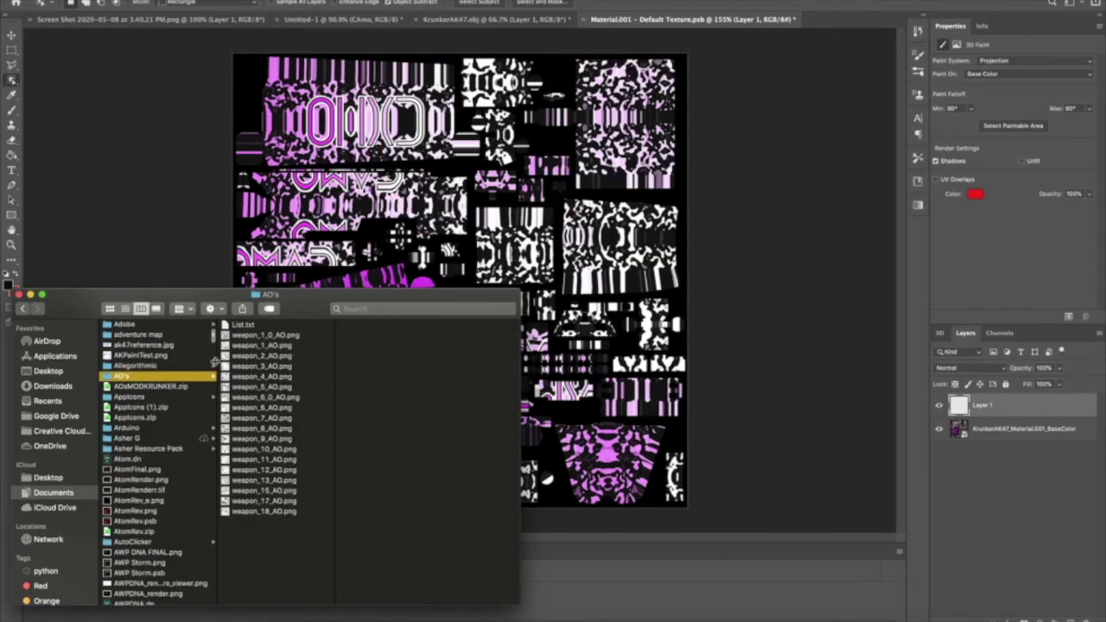
click(139, 387)
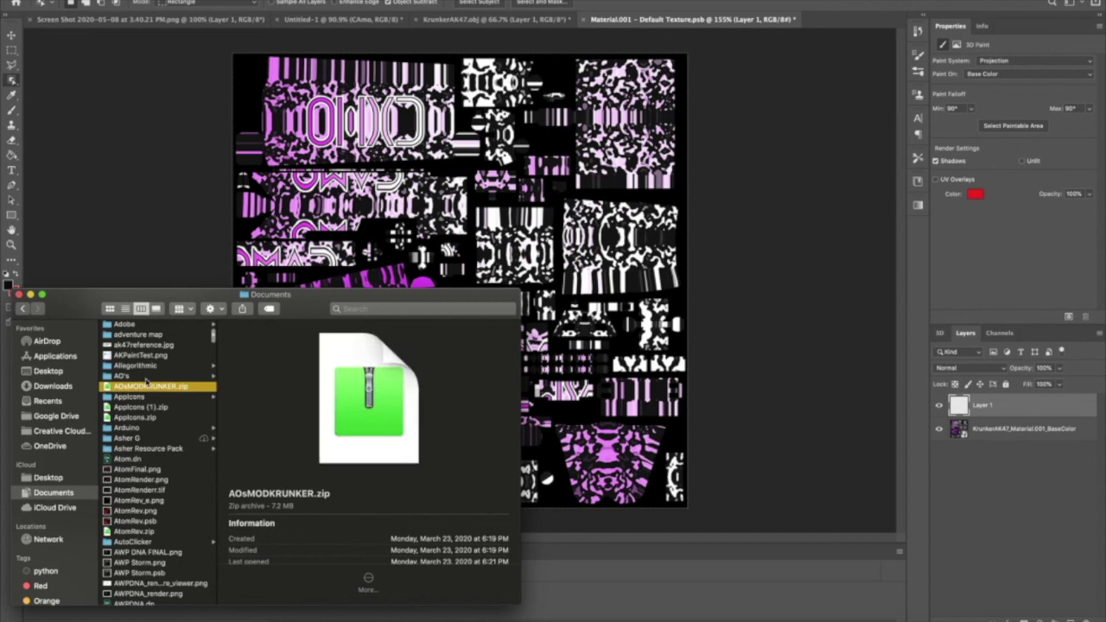
click(145, 378)
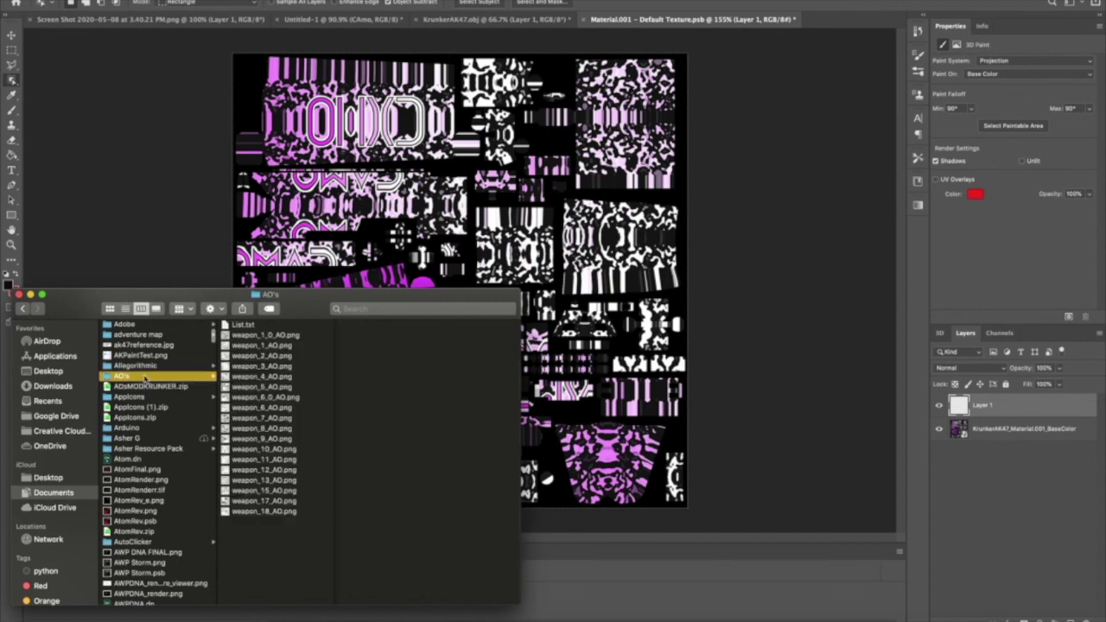
click(286, 345)
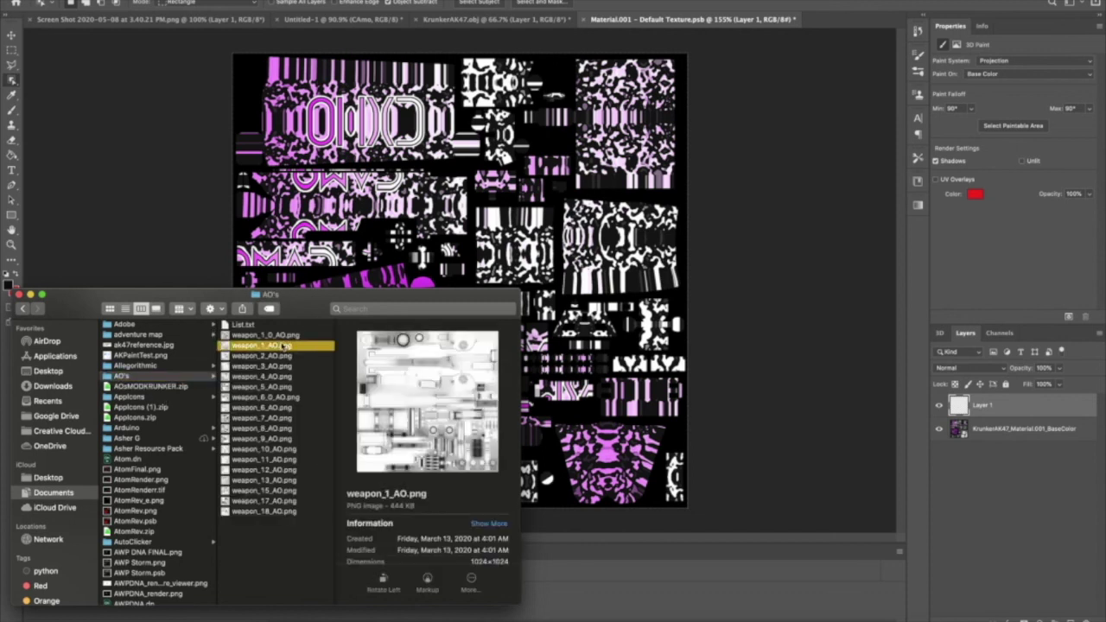
key(Down)
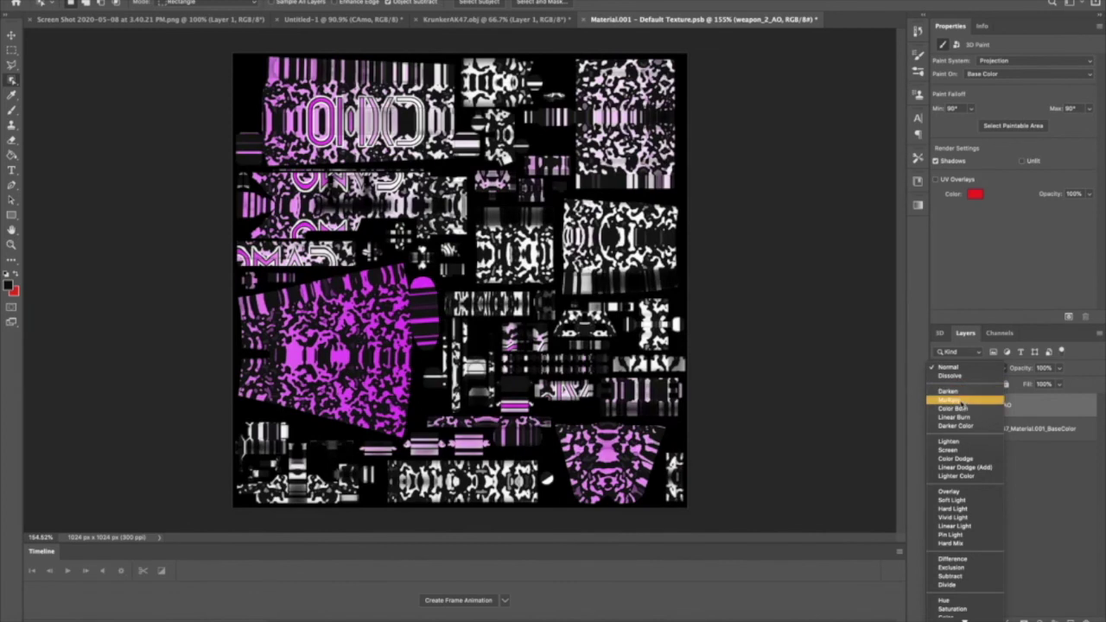
click(963, 403)
click(968, 428)
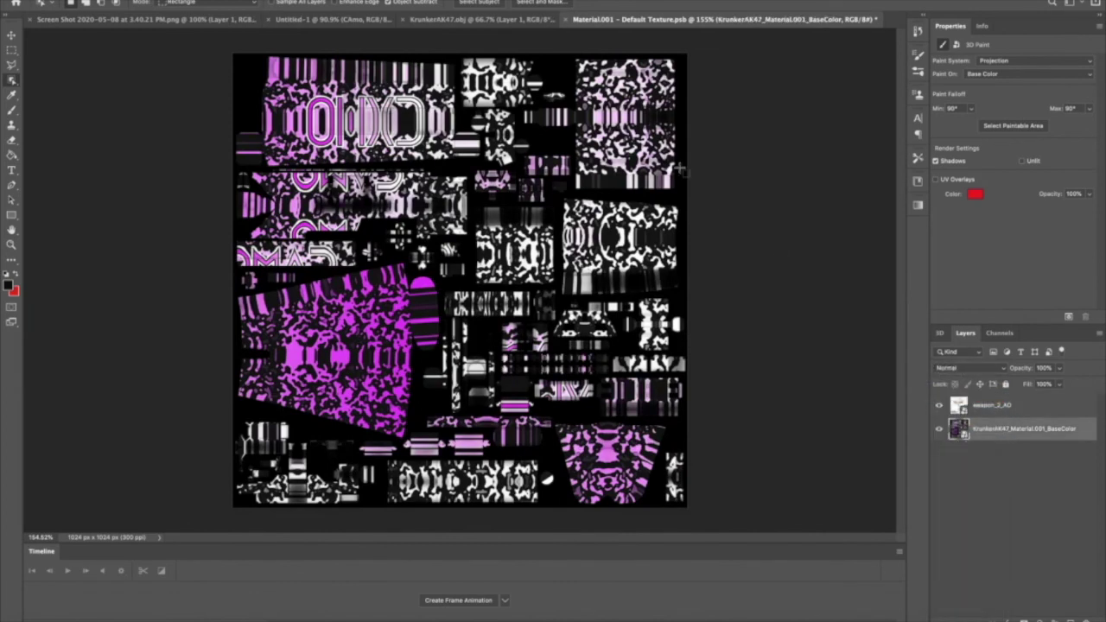
click(471, 19)
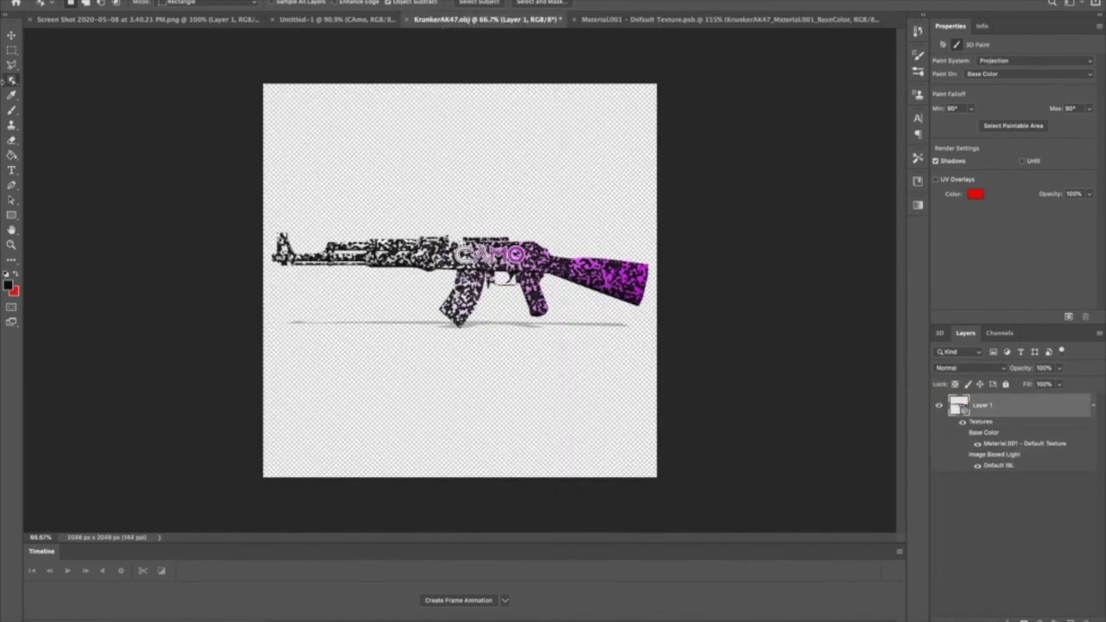